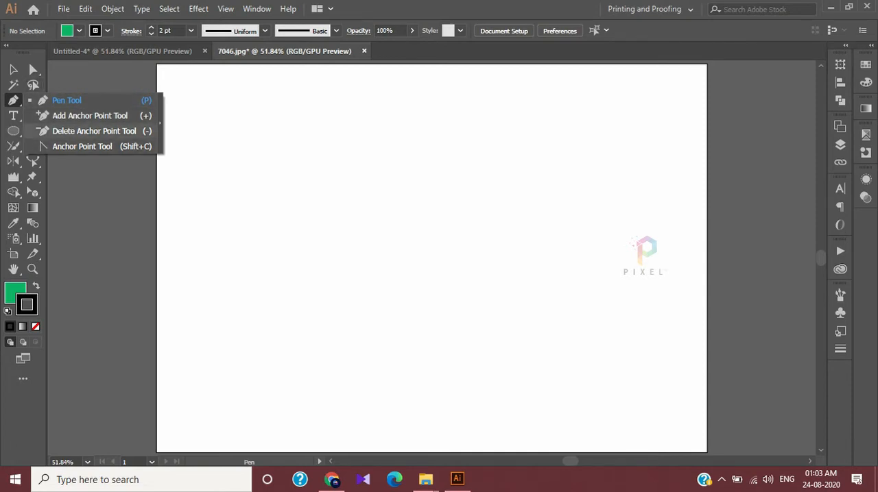
# Draw an open arch-shaped path with four anchor points using the Pen tool, with no fill
pyautogui.click(13, 70)
pyautogui.click(13, 101)
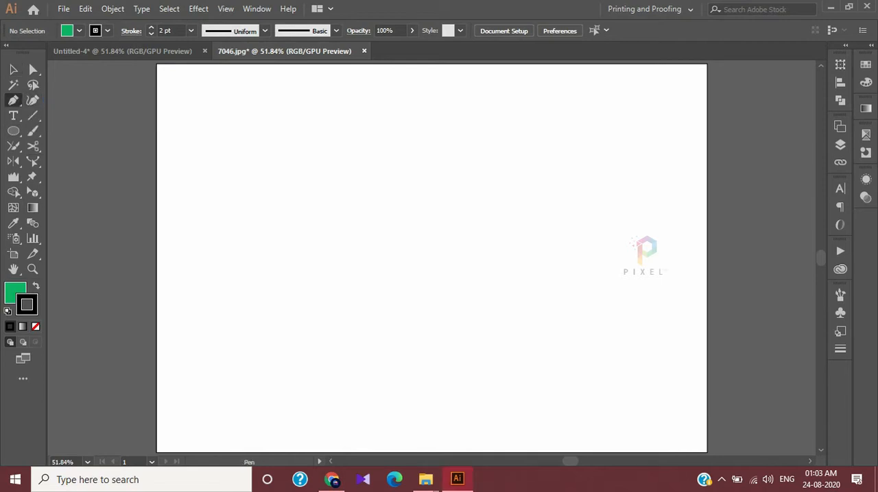
pyautogui.click(299, 286)
pyautogui.moveTo(360, 181); pyautogui.dragTo(447, 137)
pyautogui.moveTo(591, 169); pyautogui.dragTo(634, 199)
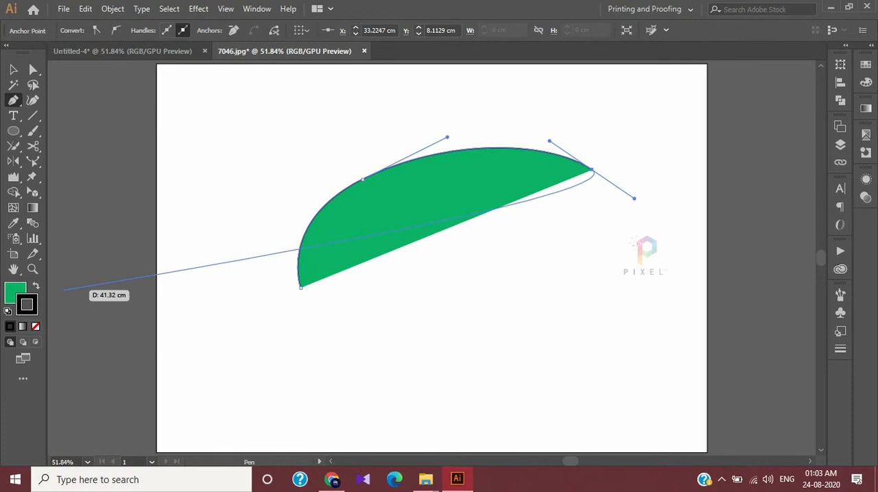
pyautogui.press('F6')
pyautogui.press('/')
pyautogui.moveTo(657, 296); pyautogui.dragTo(663, 312)
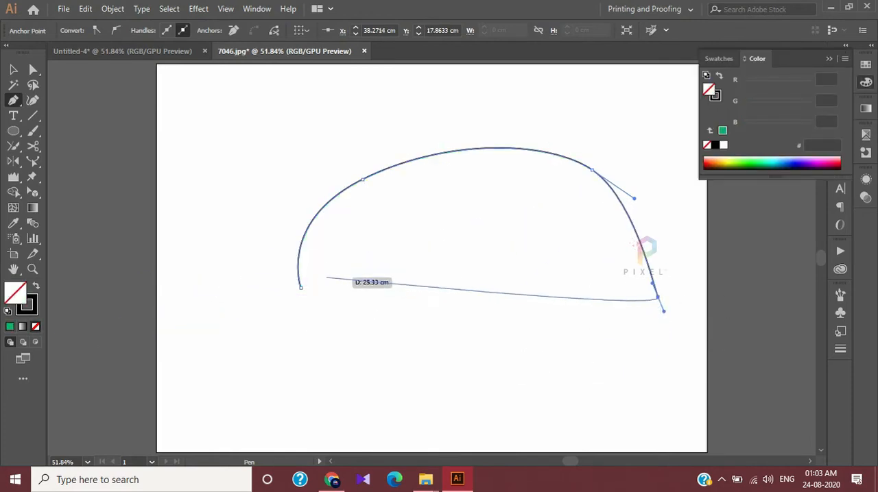
pyautogui.click(13, 70)
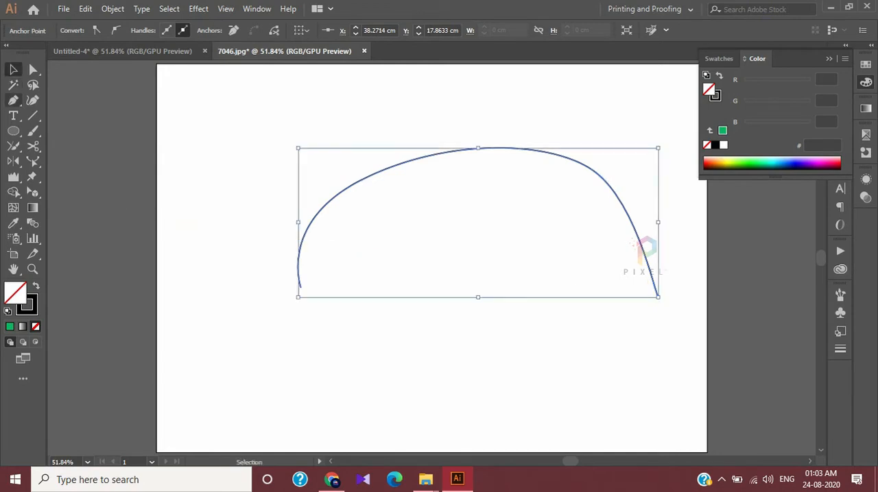
# Add an anchor point near the crest of the arch and move it up to about X 22.9 cm, Y 2.15 cm
pyautogui.click(13, 99)
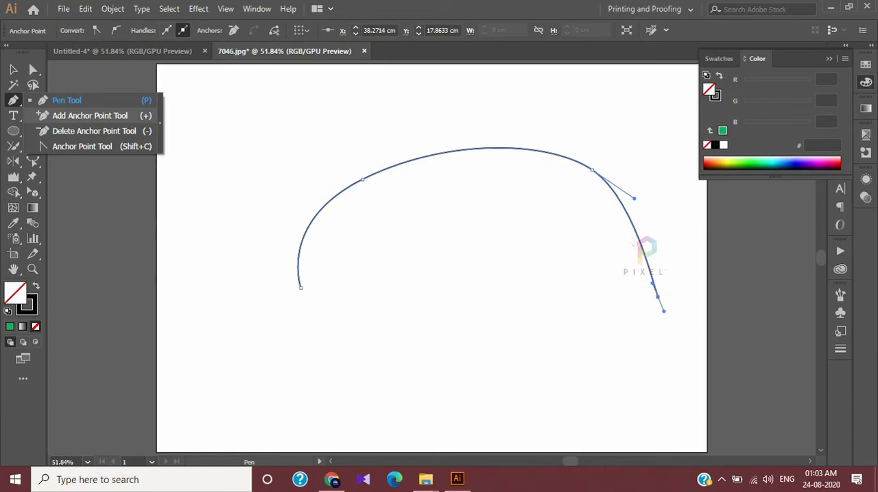
pyautogui.click(89, 115)
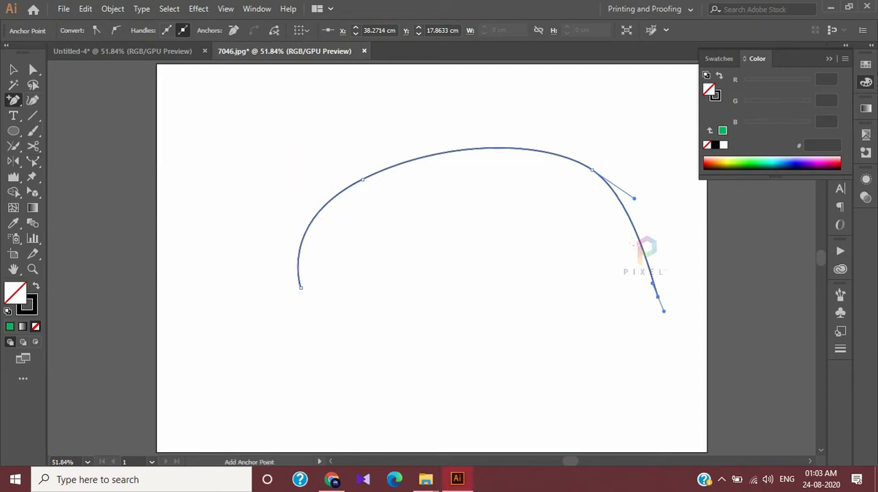
pyautogui.scroll(3, 482, 174)
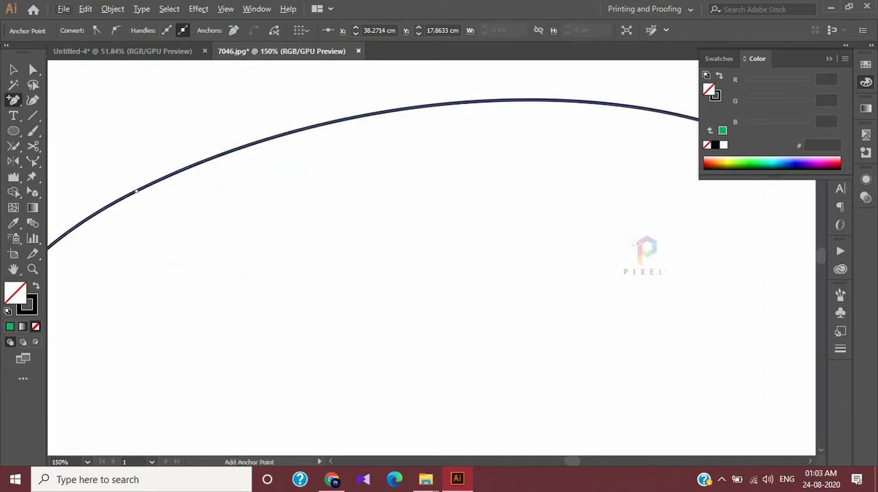
pyautogui.scroll(-2, 442, 227)
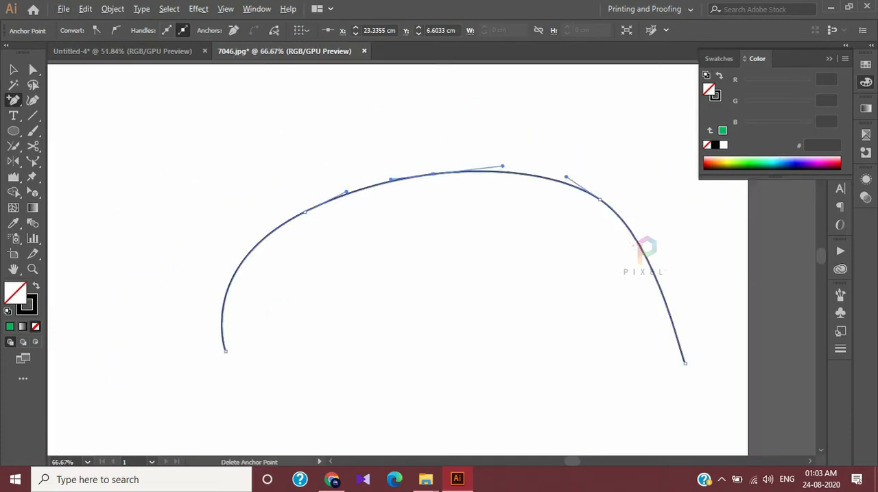
pyautogui.click(33, 69)
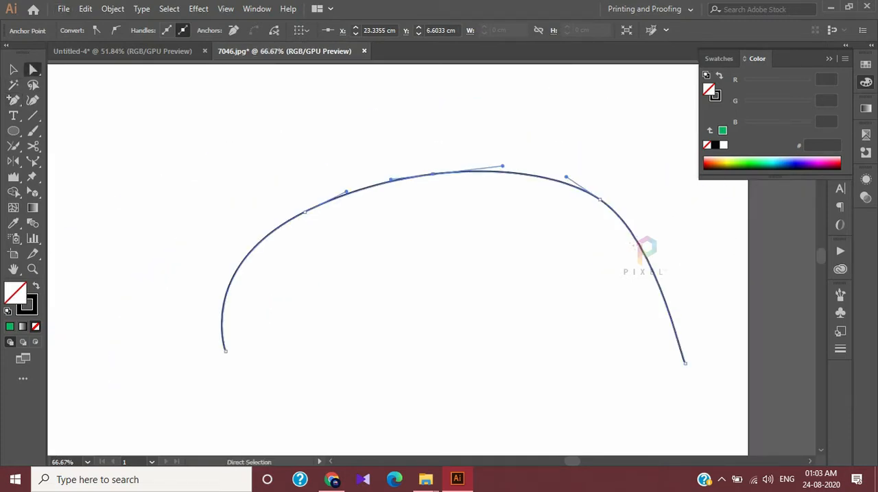
pyautogui.click(433, 174)
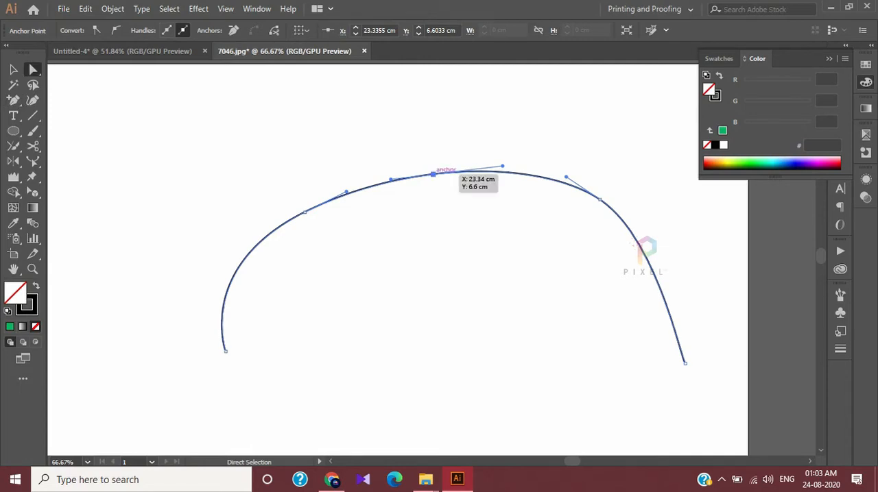
pyautogui.moveTo(433, 174); pyautogui.dragTo(426, 98)
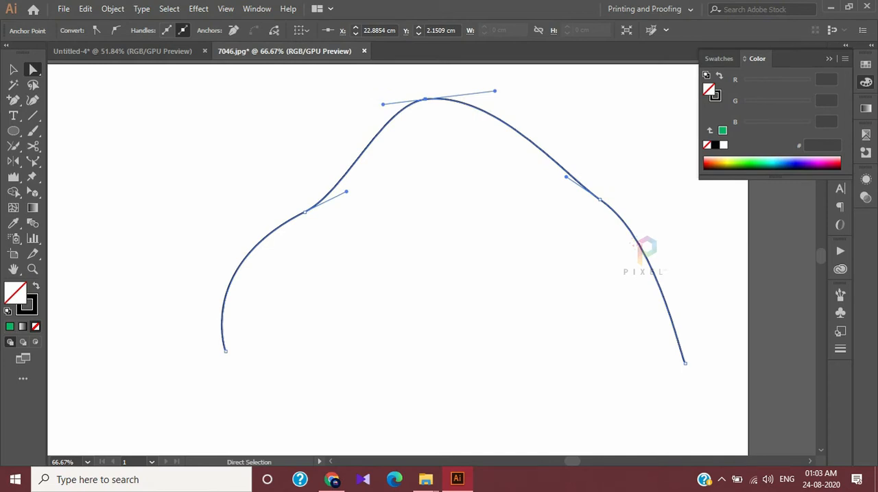
# Add an anchor point on the arch's left curve and pull it outward to about X 7.11 cm, Y 8.51 cm
pyautogui.click(13, 100)
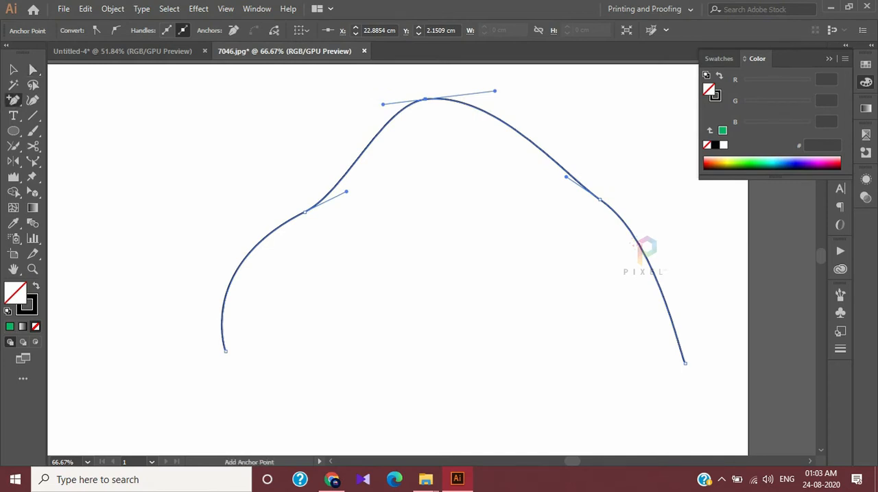
pyautogui.click(237, 268)
pyautogui.press('a')
pyautogui.moveTo(237, 268); pyautogui.dragTo(159, 205)
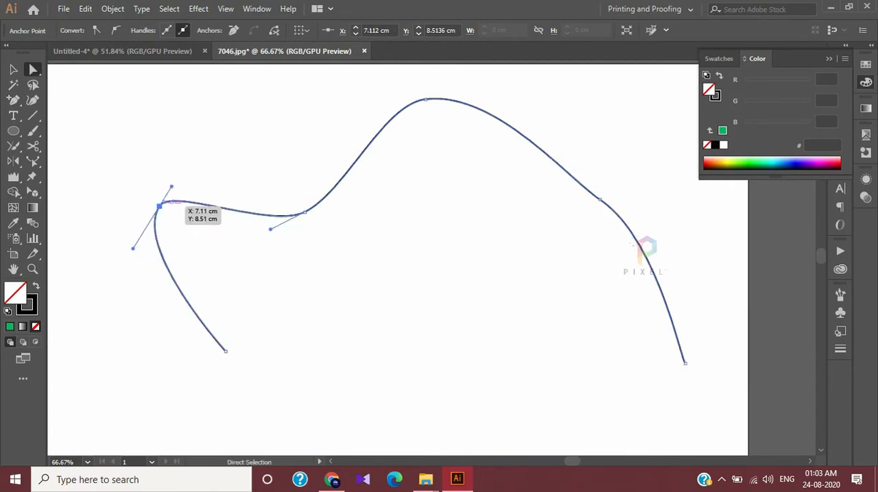
# Delete the path's outermost left anchor point, its peak anchor point and its right shoulder anchor point
pyautogui.moveTo(13, 100); pyautogui.dragTo(89, 115)
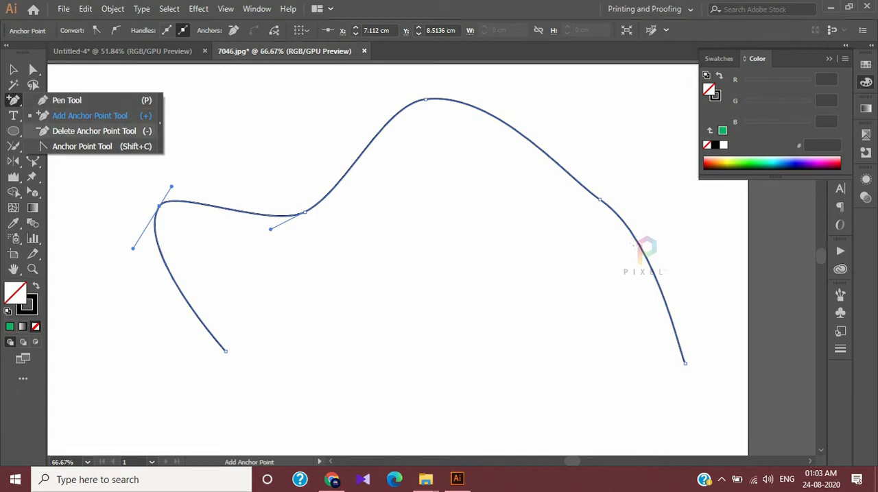
pyautogui.click(94, 131)
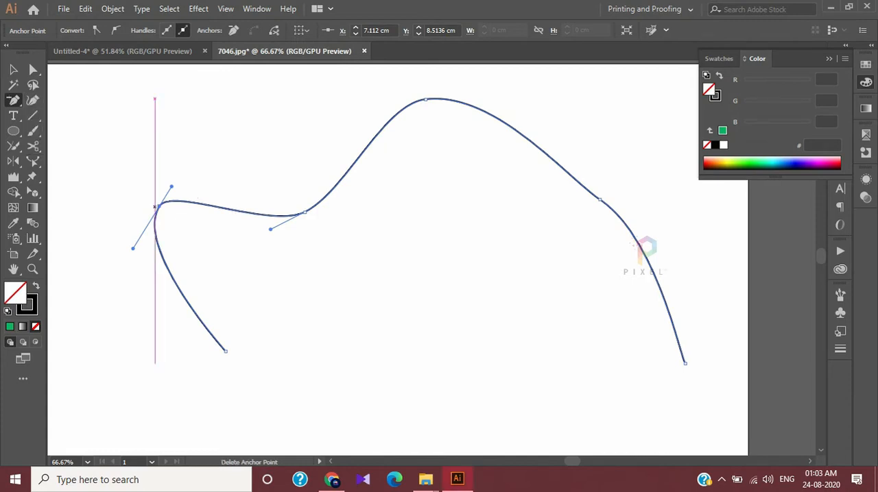
pyautogui.hscroll(-1, 189, 198)
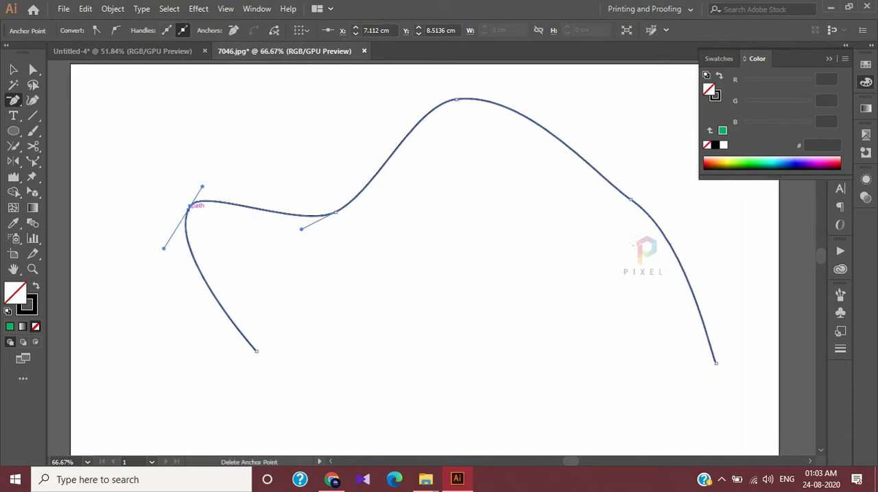
pyautogui.click(189, 206)
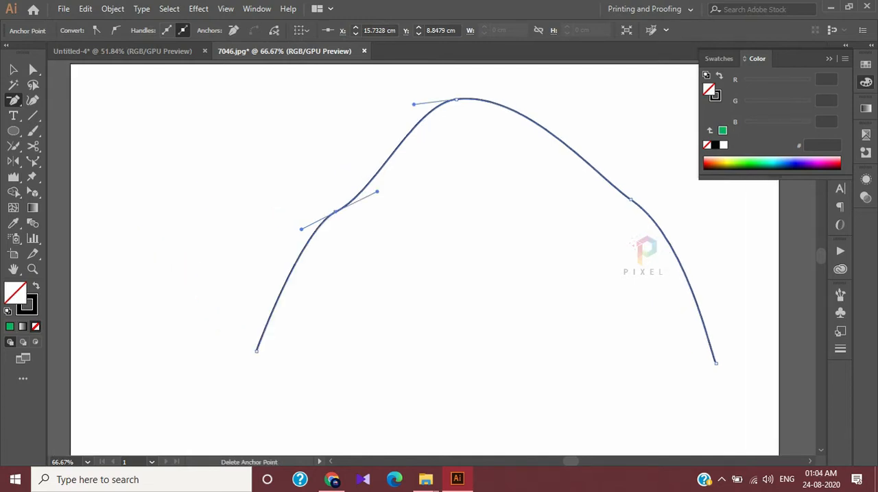
pyautogui.click(456, 100)
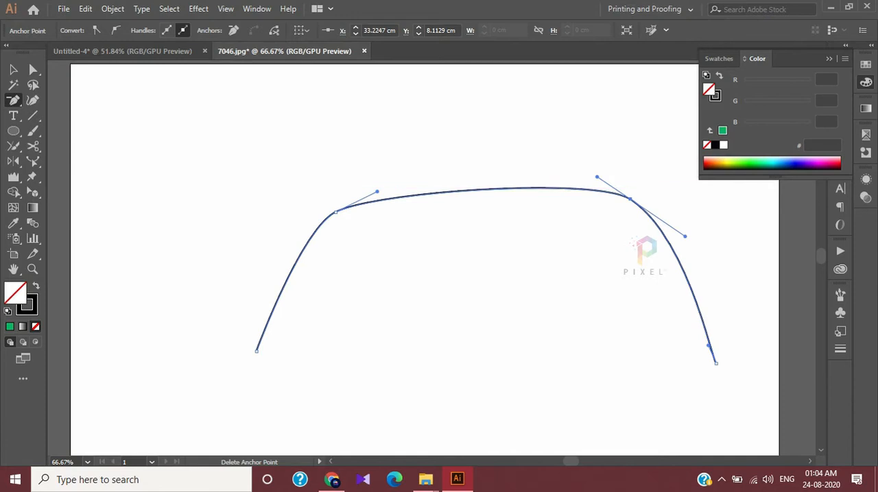
pyautogui.click(630, 199)
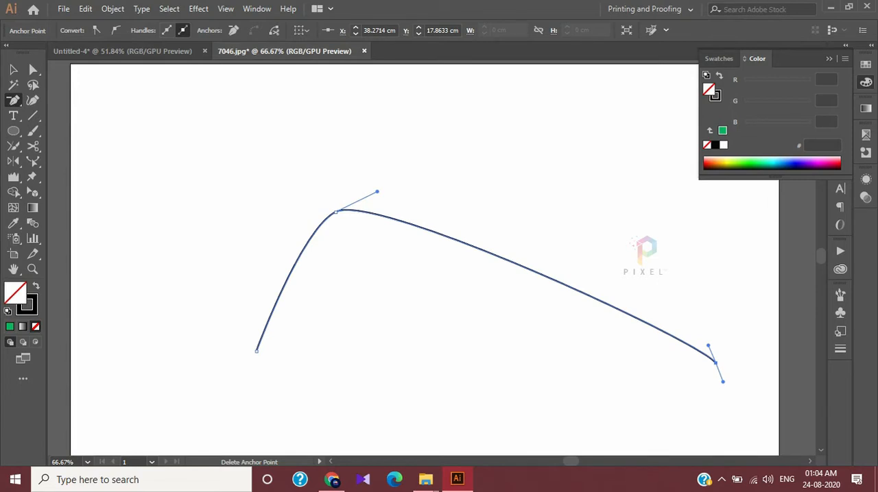
# Remove the simplified arch path so the artboard is empty
pyautogui.click(13, 101)
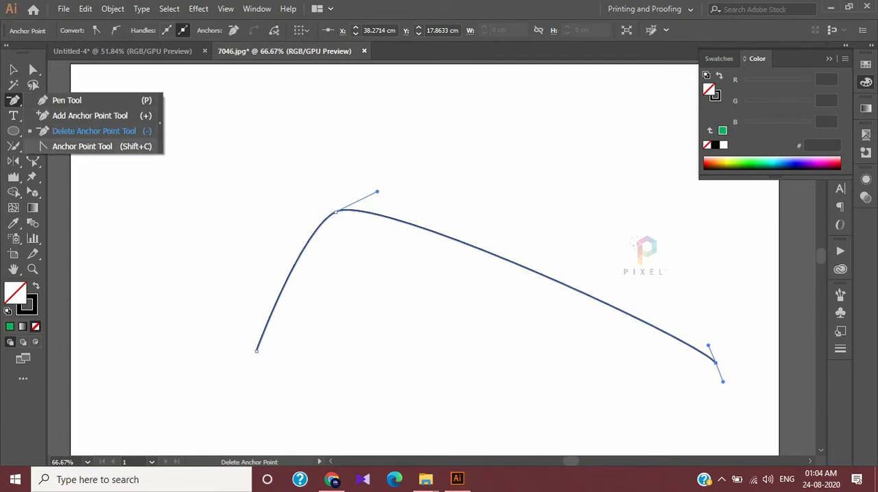
pyautogui.press('Escape')
pyautogui.press('v')
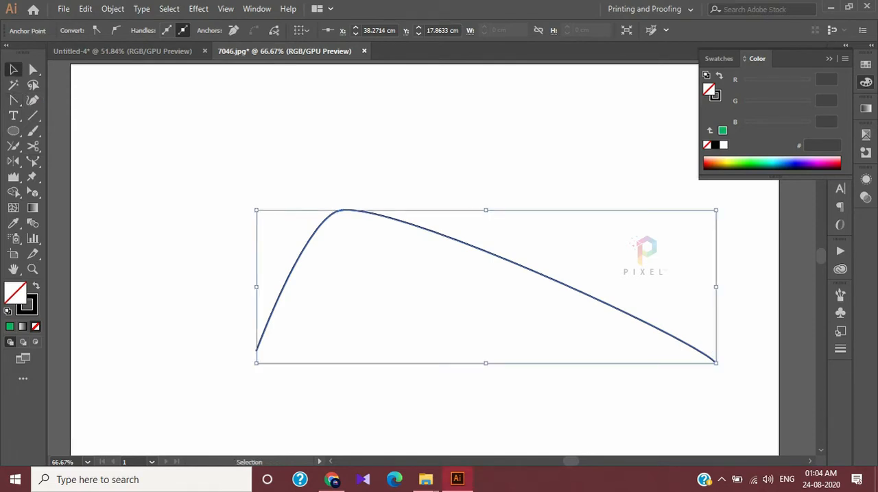
pyautogui.hotkey('ctrl', 'z')
pyautogui.hotkey('ctrl', 'z')
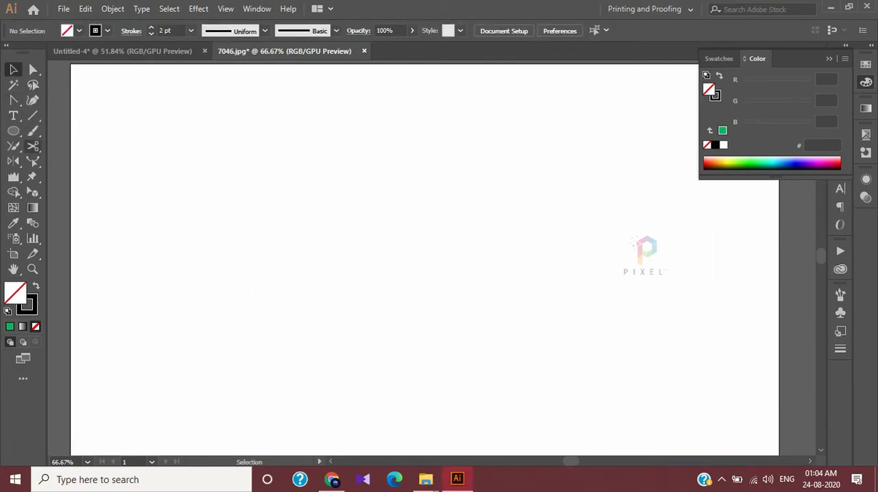
# Draw a closed wavy shape with six anchor points across the artboard using the Pen tool
pyautogui.click(13, 99)
pyautogui.click(98, 93)
pyautogui.click(162, 299)
pyautogui.moveTo(291, 194); pyautogui.dragTo(328, 192)
pyautogui.moveTo(511, 237); pyautogui.dragTo(573, 196)
pyautogui.moveTo(706, 250); pyautogui.dragTo(685, 342)
pyautogui.moveTo(588, 406); pyautogui.dragTo(428, 381)
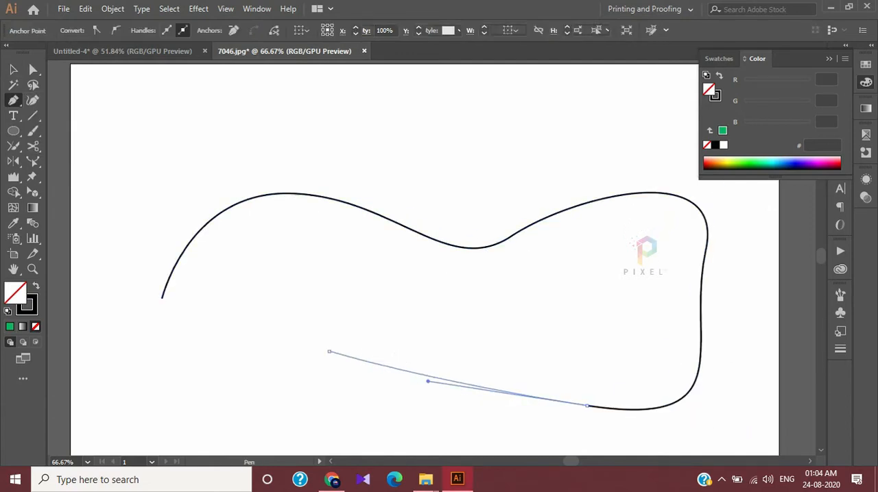
pyautogui.moveTo(329, 351); pyautogui.dragTo(233, 424)
pyautogui.moveTo(161, 298)
pyautogui.mouseDown()
pyautogui.moveTo(435, 302)
pyautogui.moveTo(172, 294)
pyautogui.mouseUp()
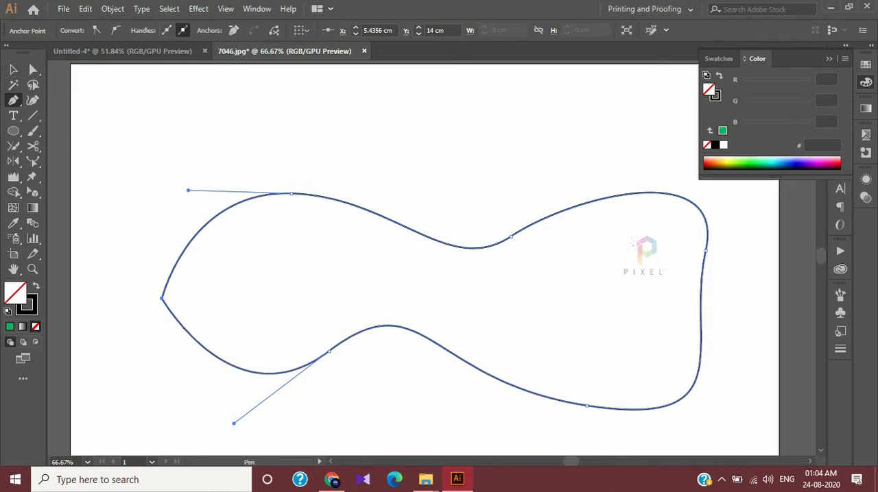
# With the Anchor Point tool, give the upper dip's anchor long, nearly vertical handles and convert the two lower anchors to corners
pyautogui.click(13, 100)
pyautogui.click(82, 146)
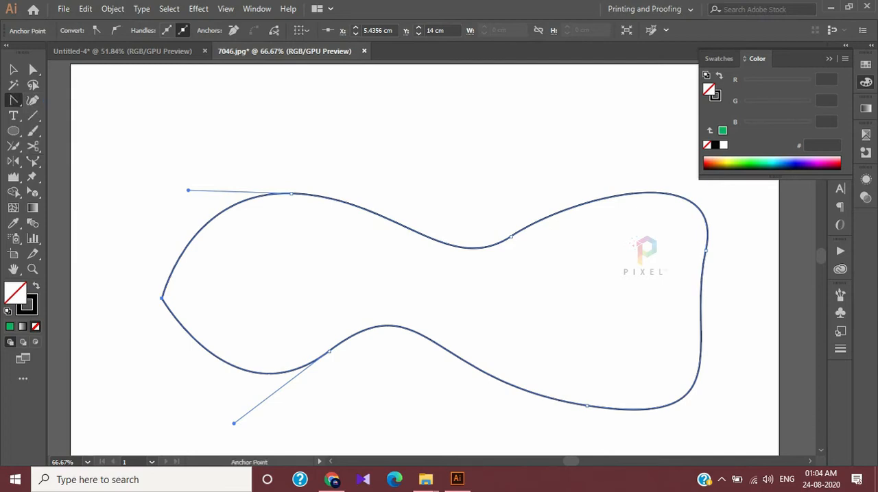
pyautogui.click(510, 236)
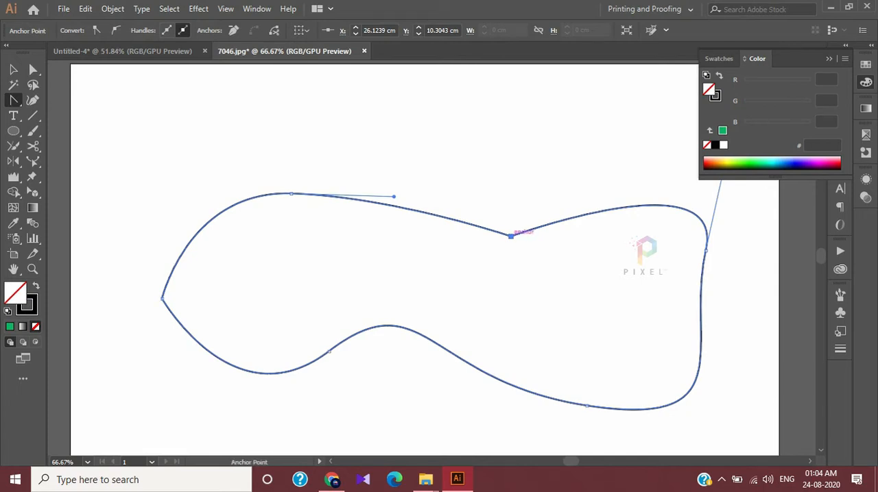
pyautogui.moveTo(511, 235); pyautogui.dragTo(497, 89)
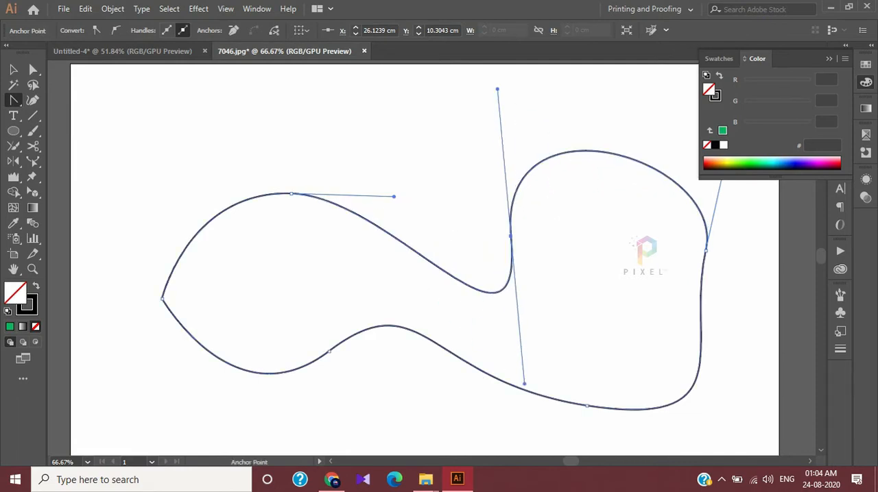
pyautogui.click(328, 351)
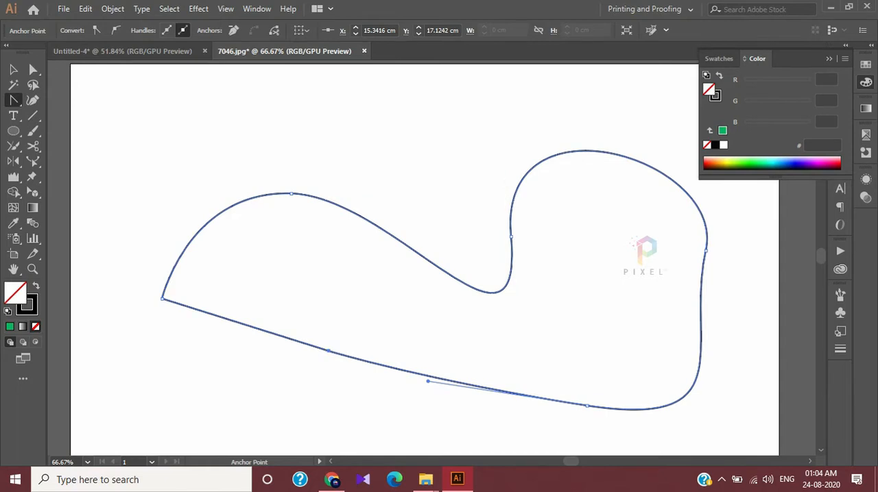
pyautogui.click(587, 406)
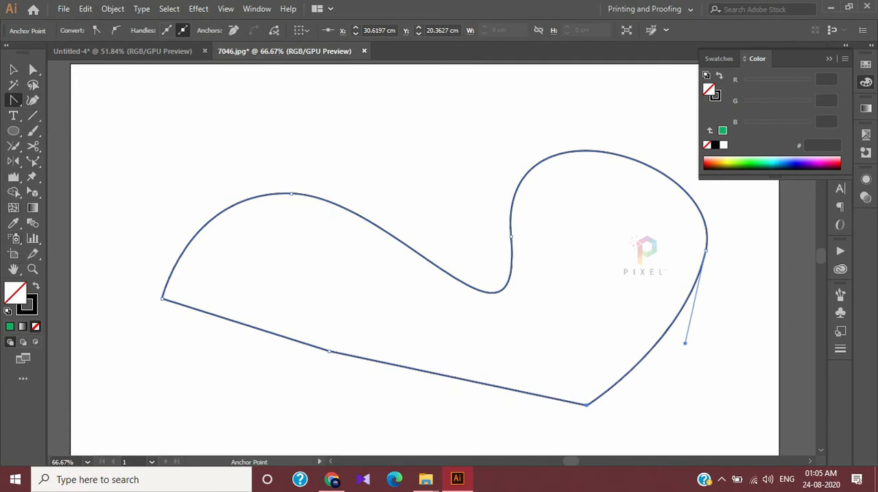
# Select the whole closed shape and delete it from the artboard
pyautogui.press('v')
pyautogui.moveTo(137, 108); pyautogui.dragTo(736, 412)
pyautogui.press('Delete')
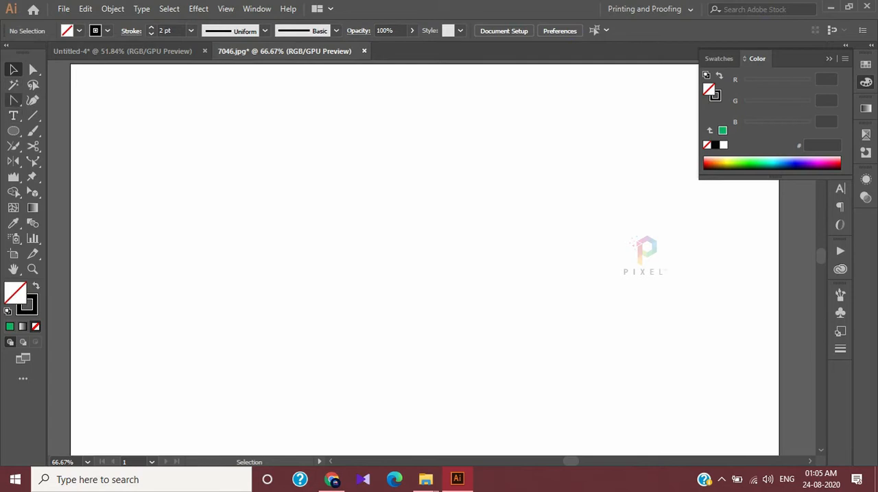
# Draw a closed, smoothly curved shape through six anchor points across the artboard with the Curvature tool
pyautogui.click(13, 99)
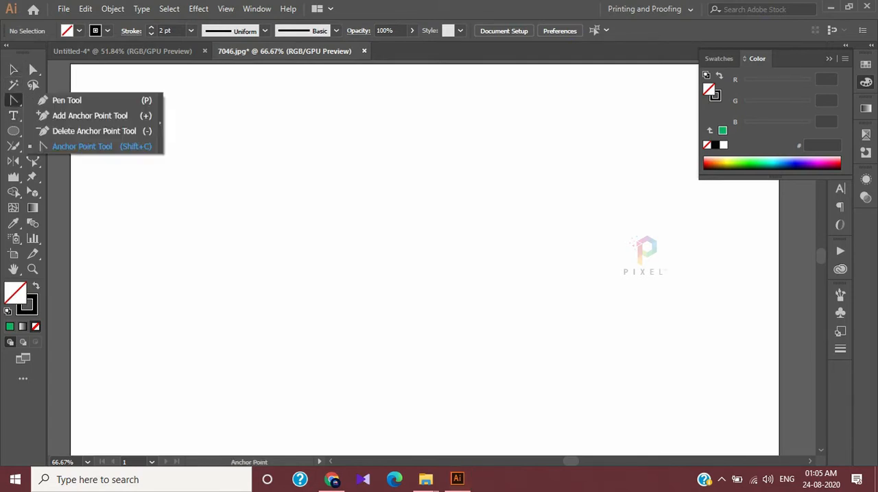
pyautogui.click(33, 99)
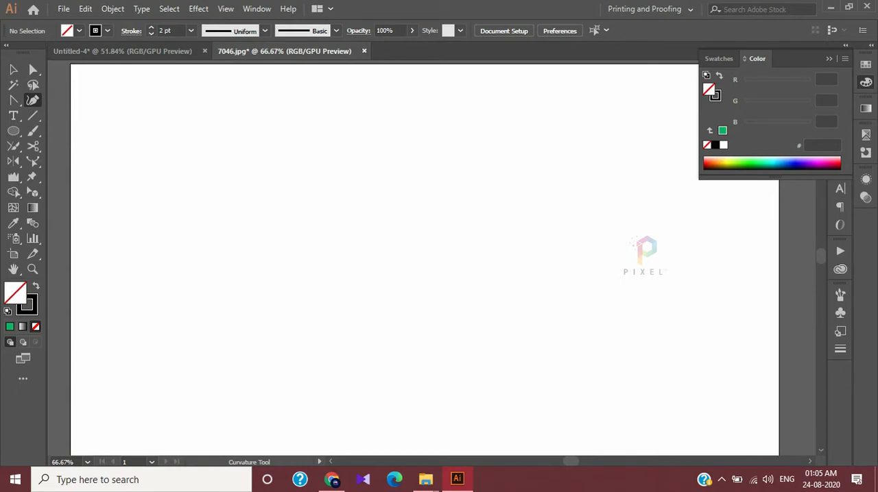
pyautogui.hotkey('ctrl', '0')
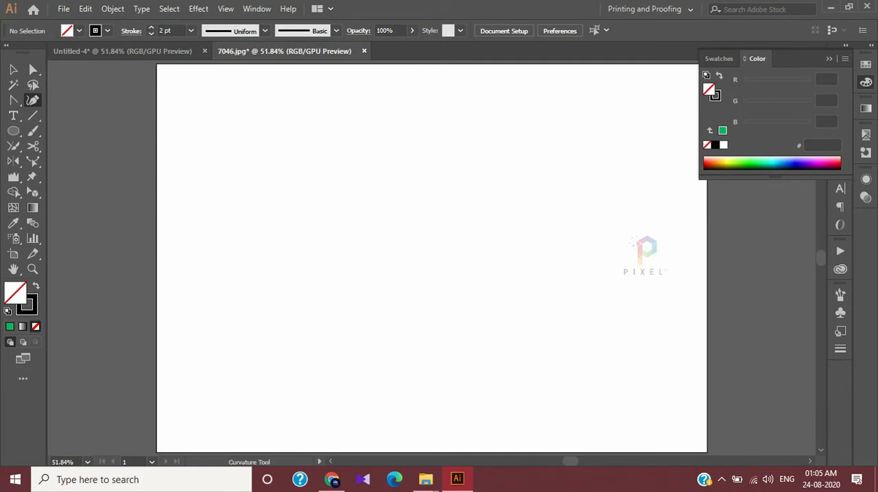
pyautogui.click(352, 122)
pyautogui.click(268, 274)
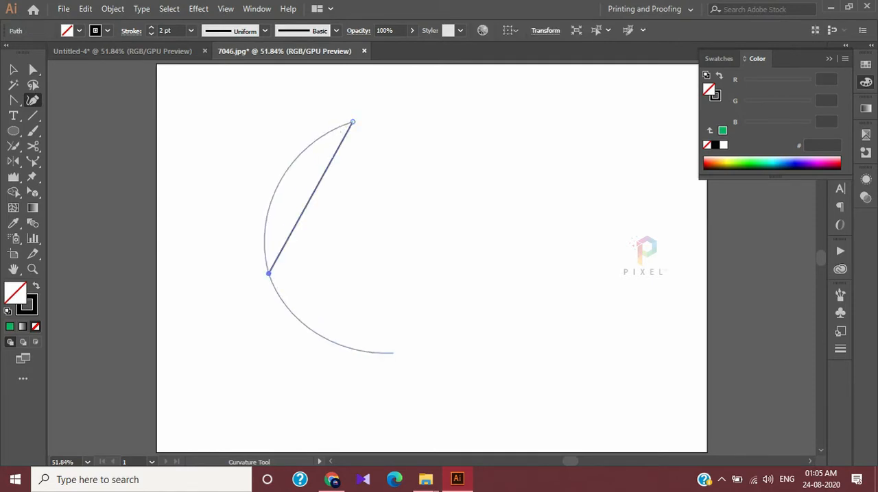
pyautogui.click(486, 376)
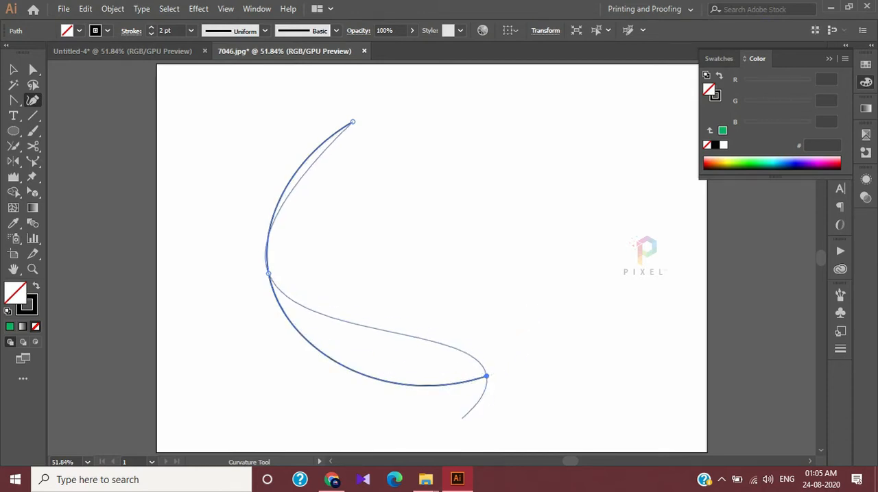
pyautogui.click(461, 418)
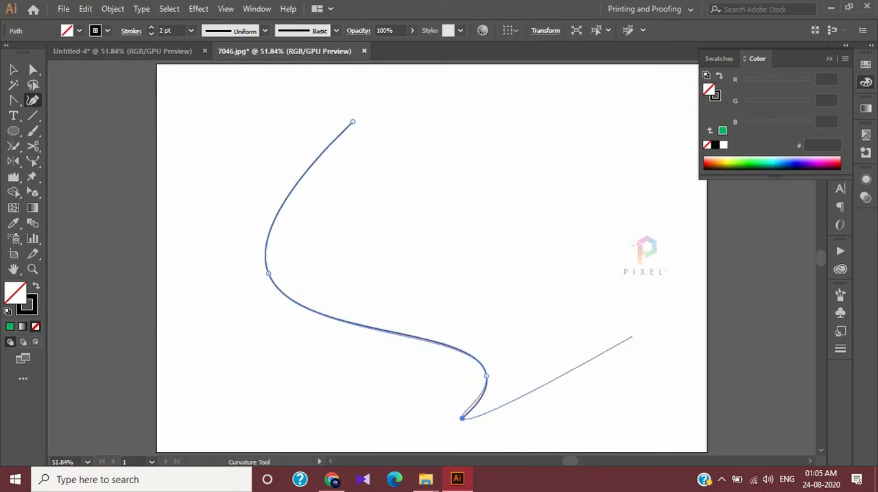
pyautogui.click(647, 389)
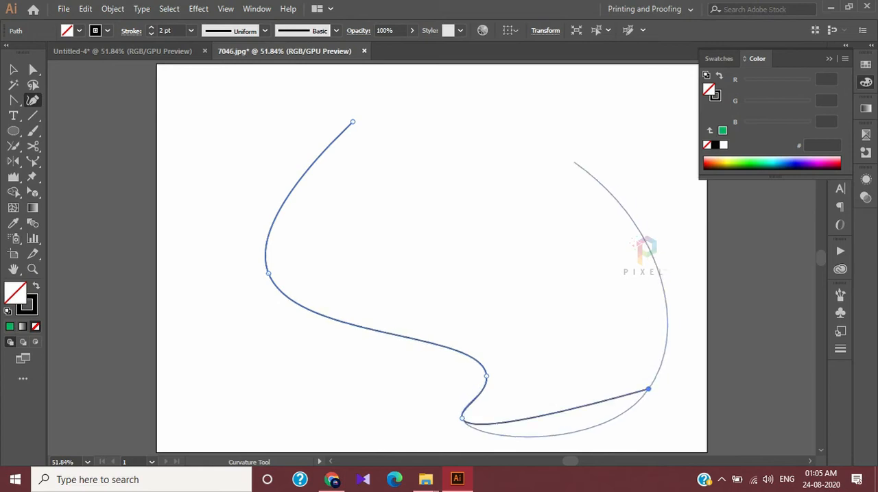
pyautogui.click(559, 135)
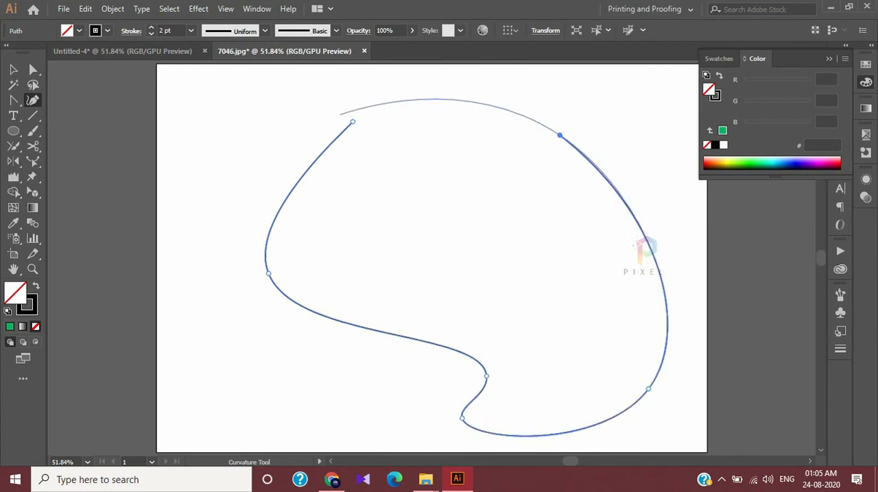
pyautogui.click(353, 122)
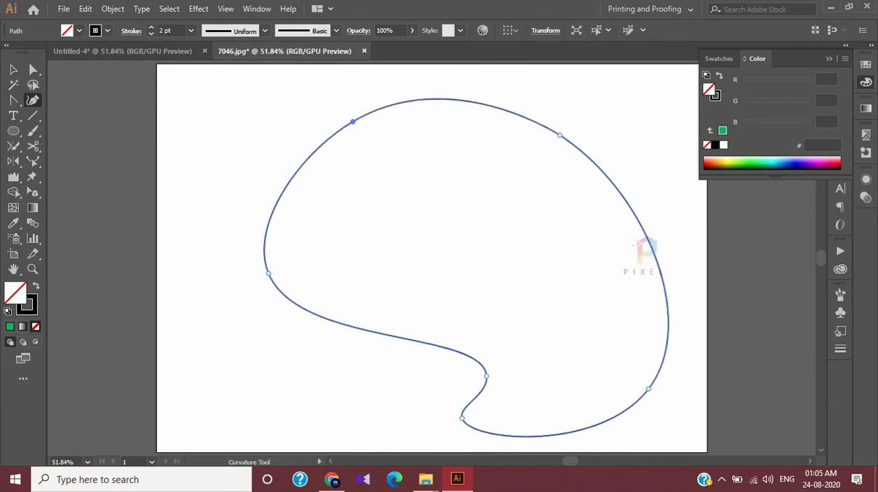
# Replace the six-point shape with a roughly circular closed path through four anchor points using the Curvature tool
pyautogui.press('v')
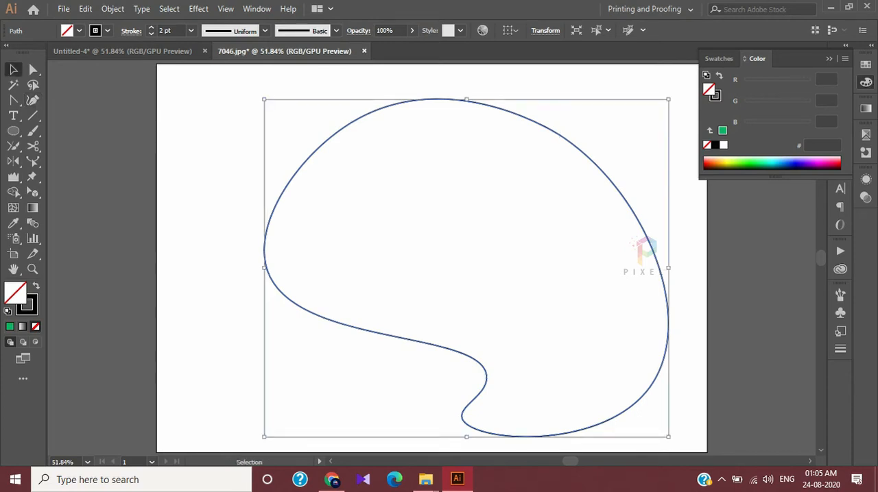
pyautogui.press('Delete')
pyautogui.hotkey('shift', '`')
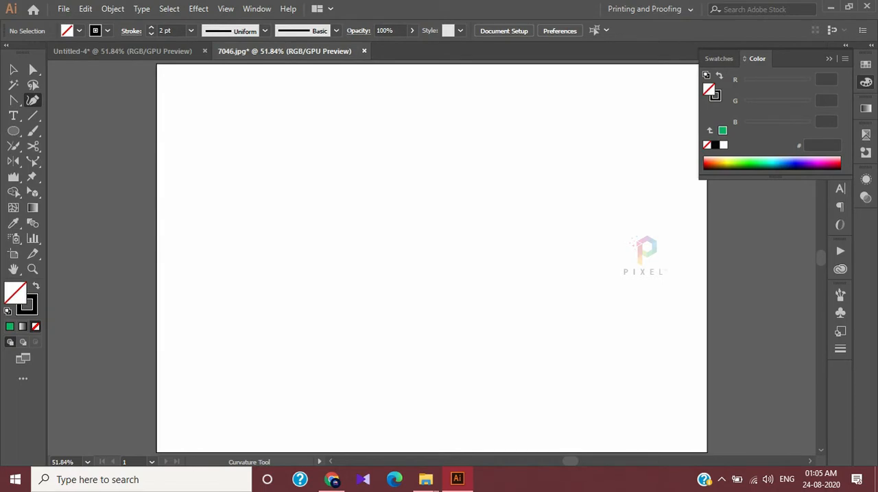
pyautogui.click(293, 137)
pyautogui.click(305, 358)
pyautogui.click(613, 349)
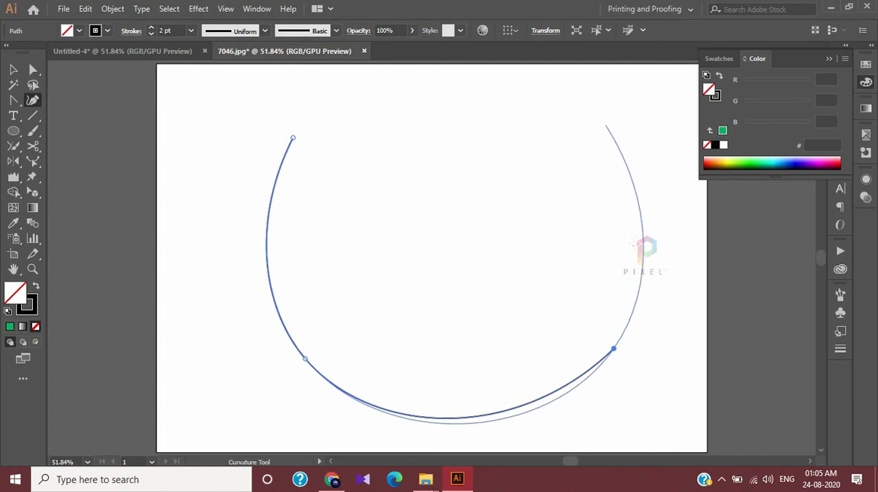
pyautogui.click(606, 125)
pyautogui.click(293, 138)
pyautogui.hotkey('ctrl', '-')
pyautogui.hotkey('ctrl', '-')
pyautogui.hotkey('ctrl', '+')
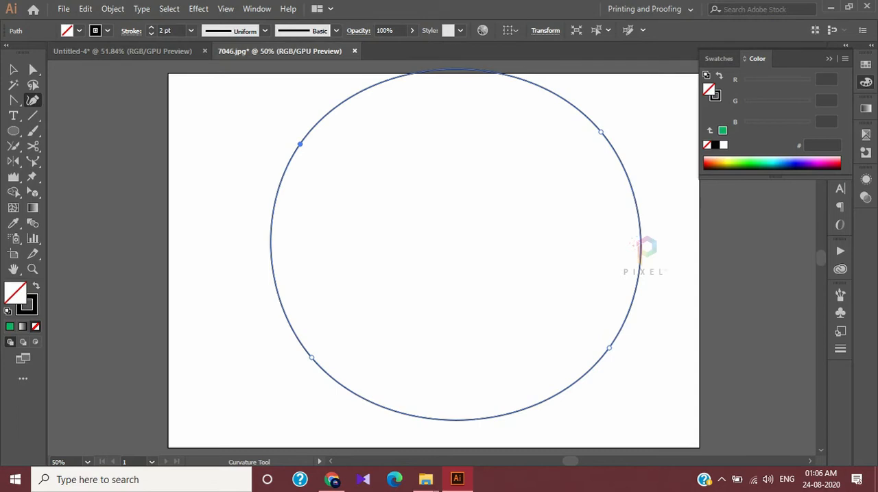
# Delete the circular path from the artboard
pyautogui.press('v')
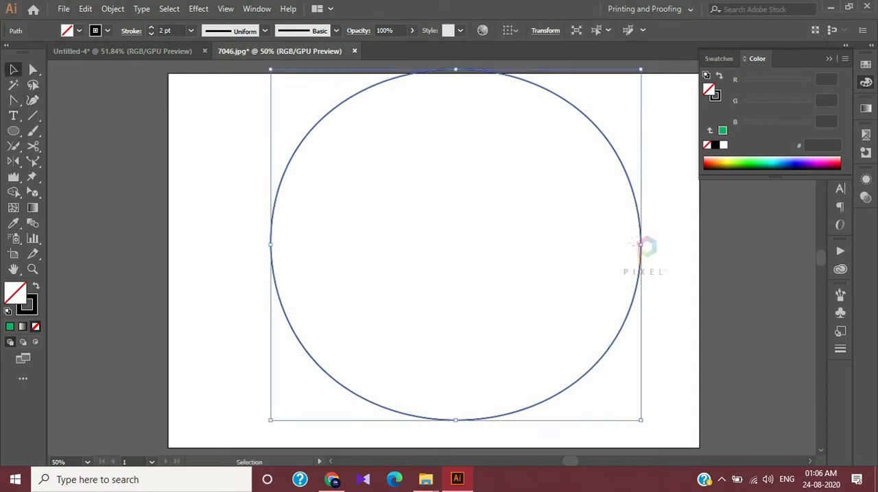
pyautogui.press('Delete')
pyautogui.press('p')
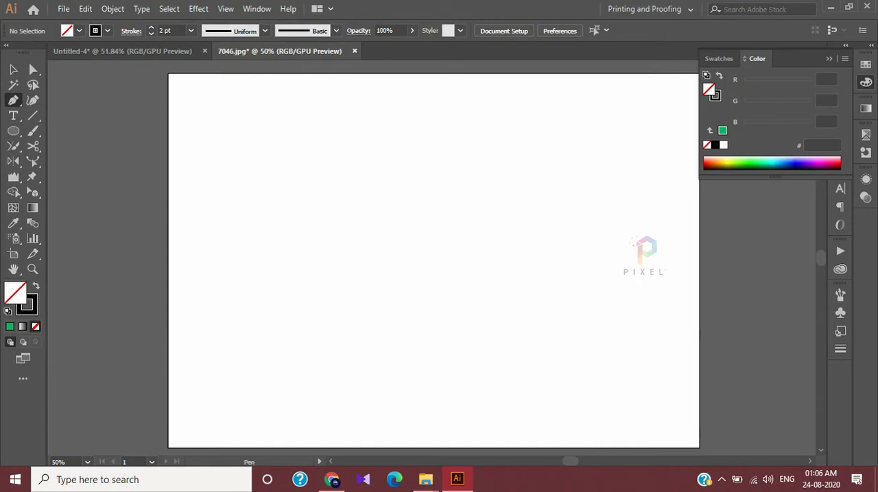
pyautogui.click(259, 291)
pyautogui.click(307, 230)
pyautogui.click(416, 277)
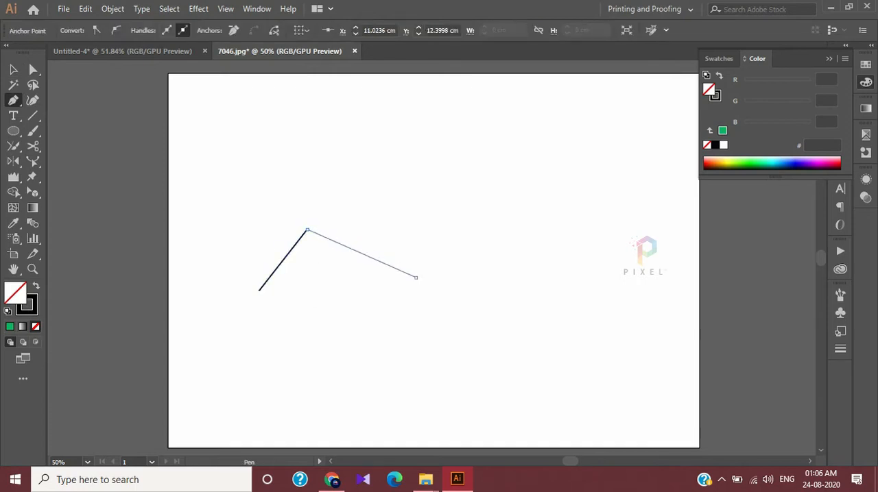
pyautogui.hotkey('ctrl', 'z')
pyautogui.hotkey('ctrl', 'z')
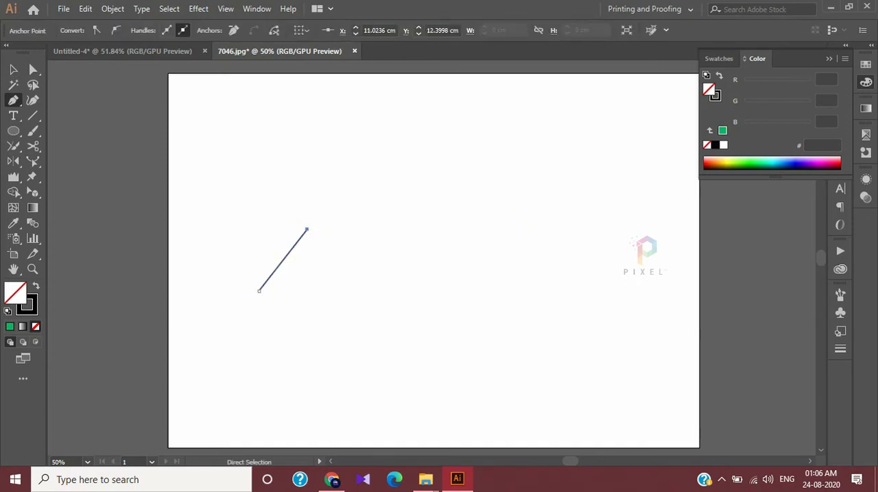
pyautogui.hotkey('ctrl', 'z')
# Draw a closed ten-point shape with the Curvature tool, alternating crests and dips along its upper edge and one broad curve below
pyautogui.click(32, 99)
pyautogui.click(255, 280)
pyautogui.click(284, 220)
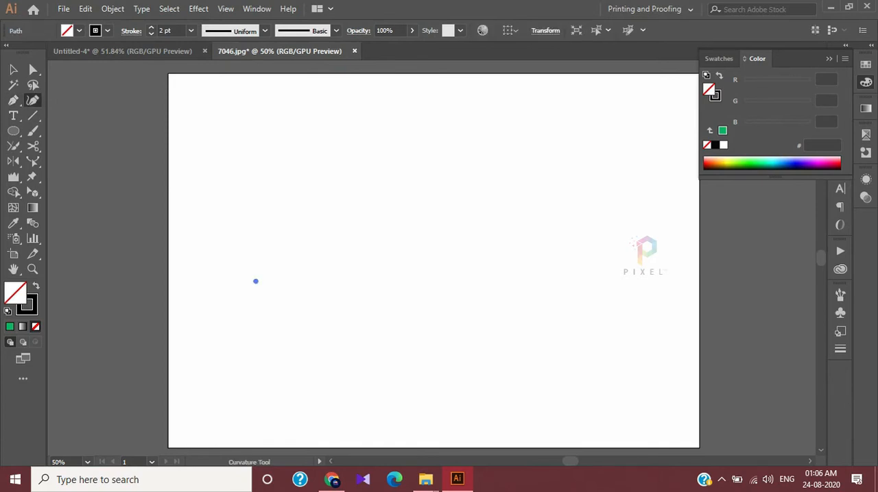
pyautogui.click(402, 268)
pyautogui.click(441, 207)
pyautogui.click(550, 261)
pyautogui.click(606, 201)
pyautogui.click(695, 241)
pyautogui.click(741, 189)
pyautogui.click(795, 238)
pyautogui.click(600, 408)
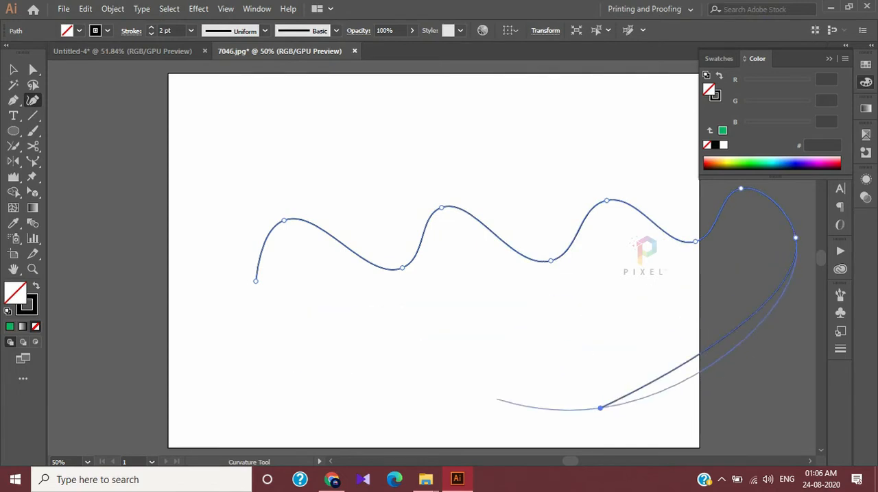
pyautogui.click(255, 280)
pyautogui.hscroll(3, 411, 260)
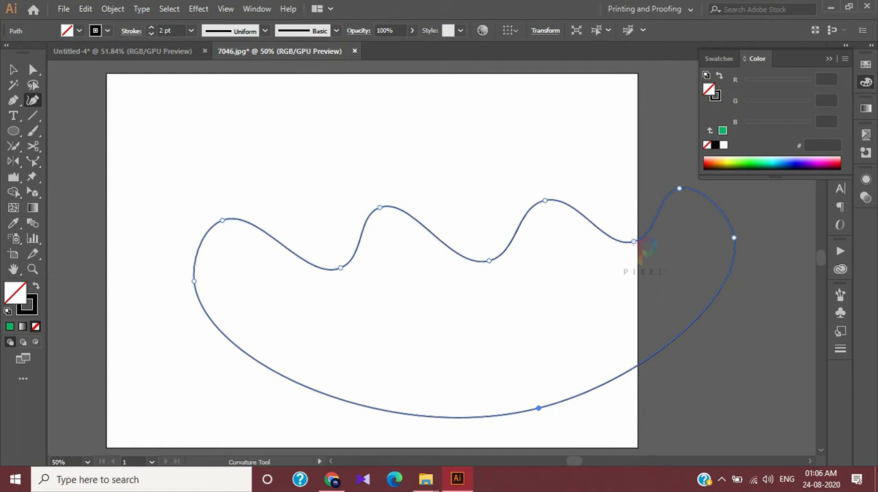
# Delete the closed wavy shape from the artboard
pyautogui.click(13, 69)
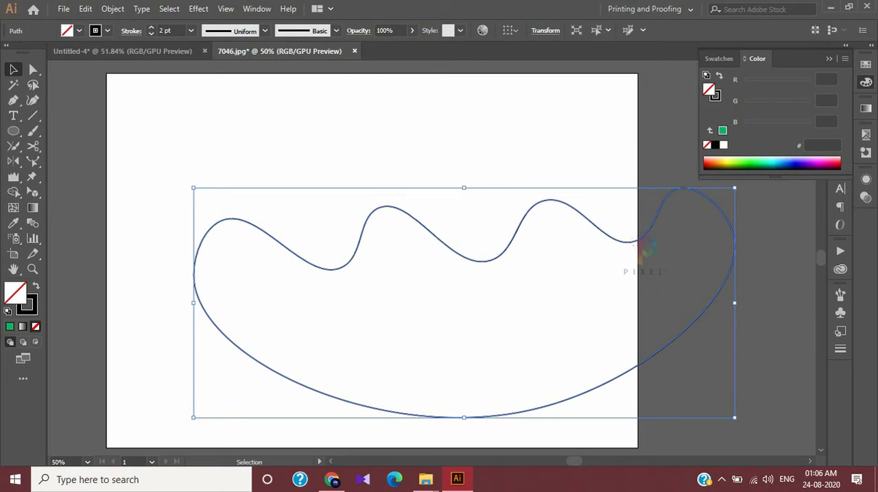
pyautogui.press('Delete')
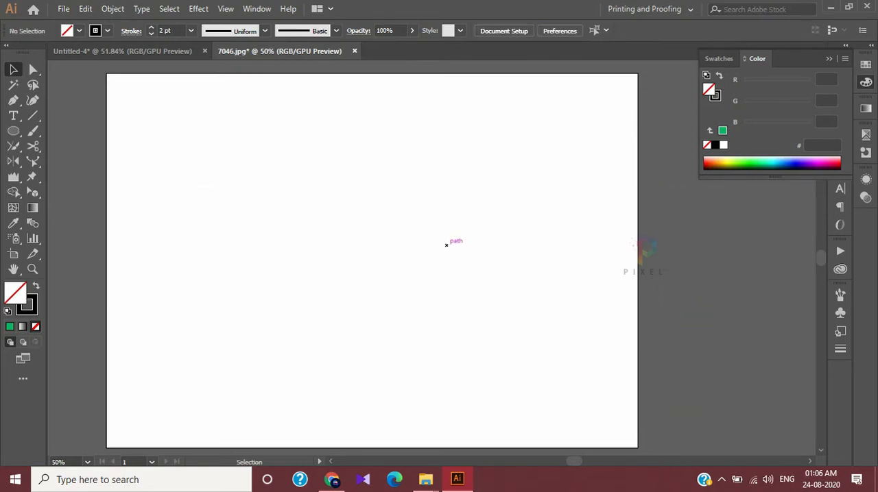
pyautogui.click(33, 177)
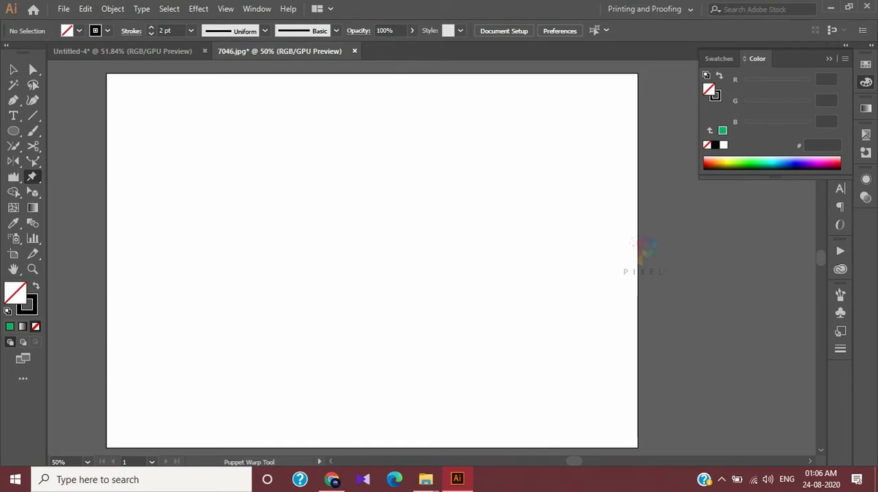
pyautogui.click(32, 176)
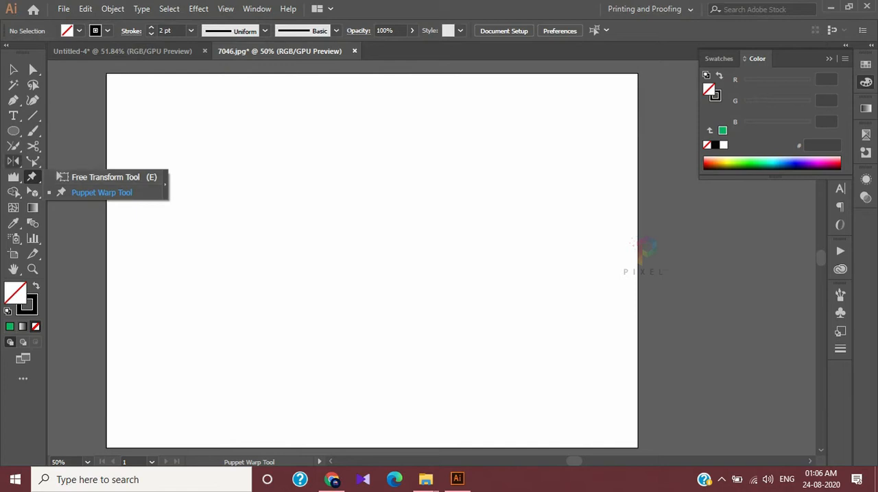
# Draw a nearly square rectangle on the artboard and fill it with green 0DB263
pyautogui.click(13, 130)
pyautogui.click(76, 131)
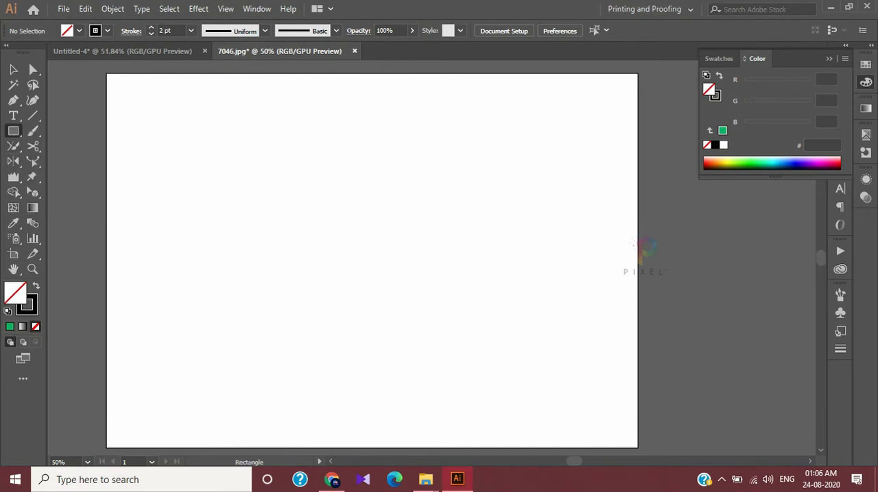
pyautogui.moveTo(208, 179); pyautogui.dragTo(404, 359)
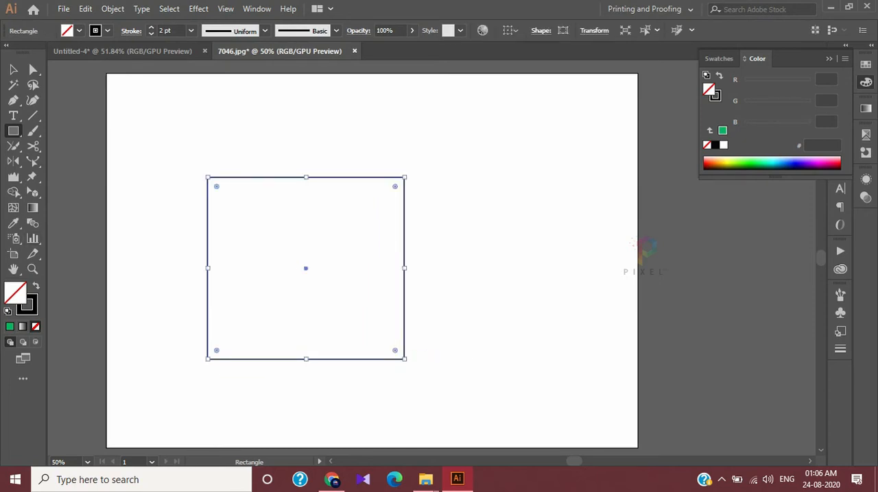
pyautogui.click(9, 326)
pyautogui.click(13, 69)
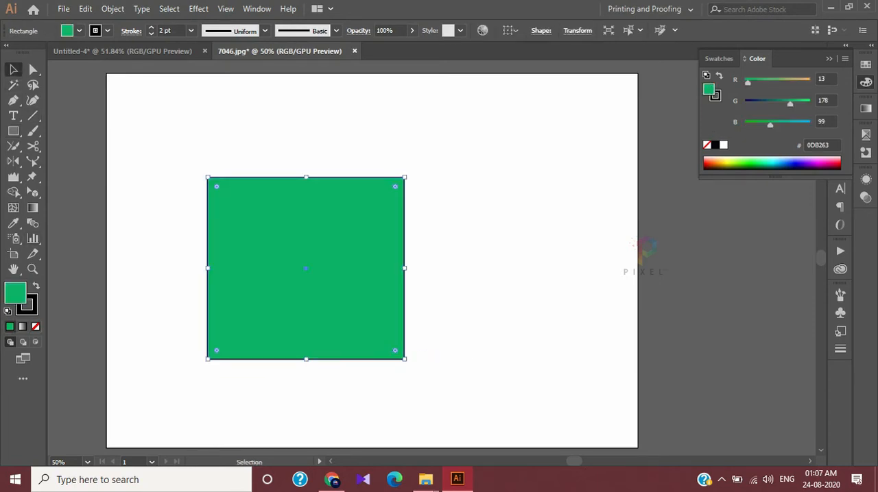
# Activate the Free Transform tool for the green rectangle and place its floating options widget near the artboard's corner, clear of the shape
pyautogui.click(31, 177)
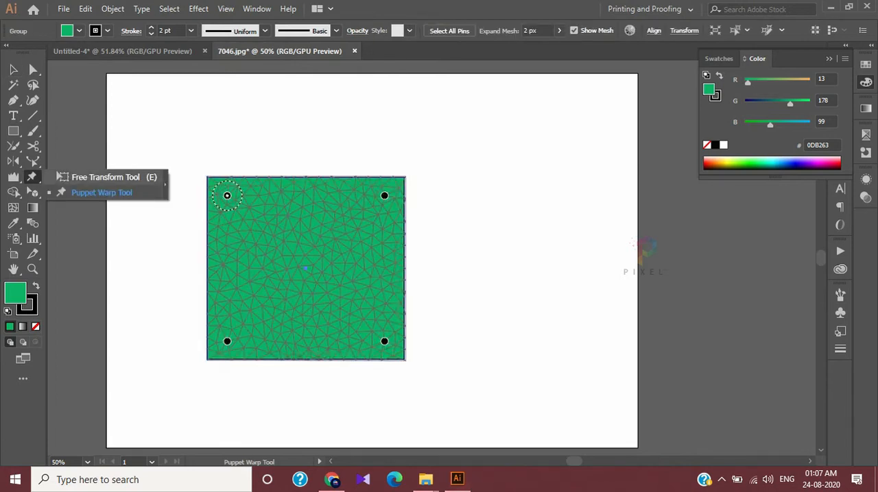
pyautogui.click(96, 177)
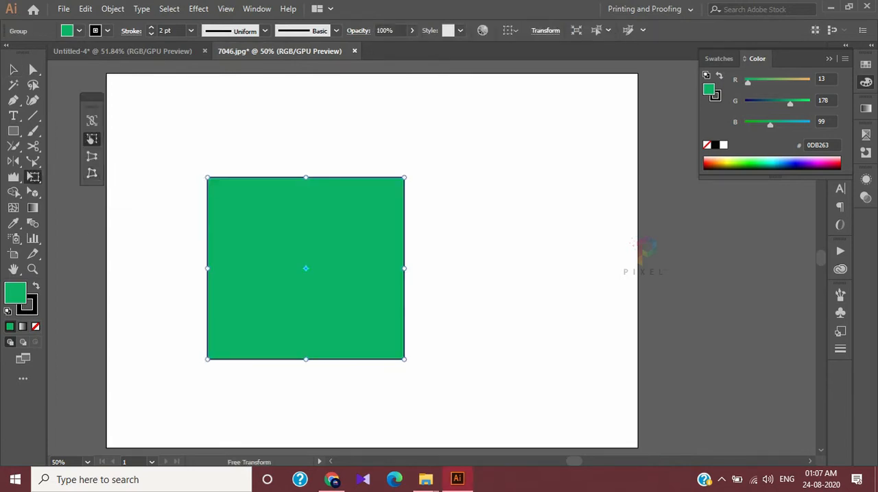
pyautogui.moveTo(92, 96); pyautogui.dragTo(155, 97)
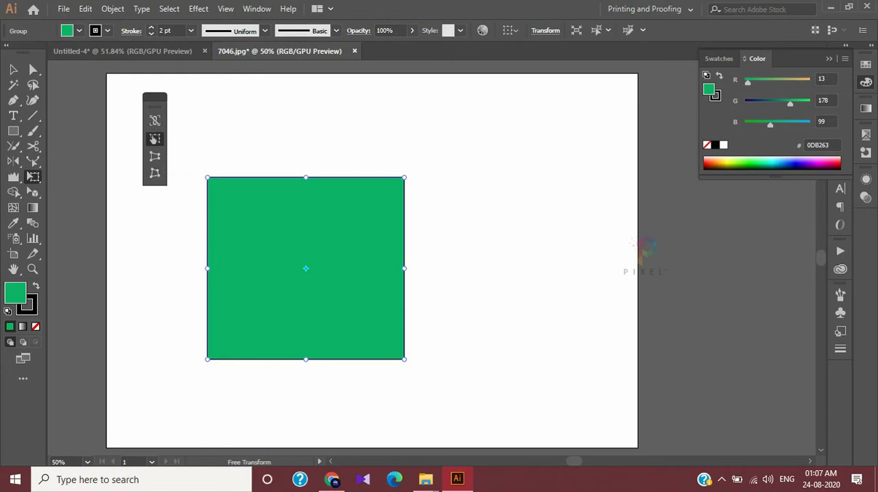
pyautogui.moveTo(153, 139); pyautogui.dragTo(129, 127)
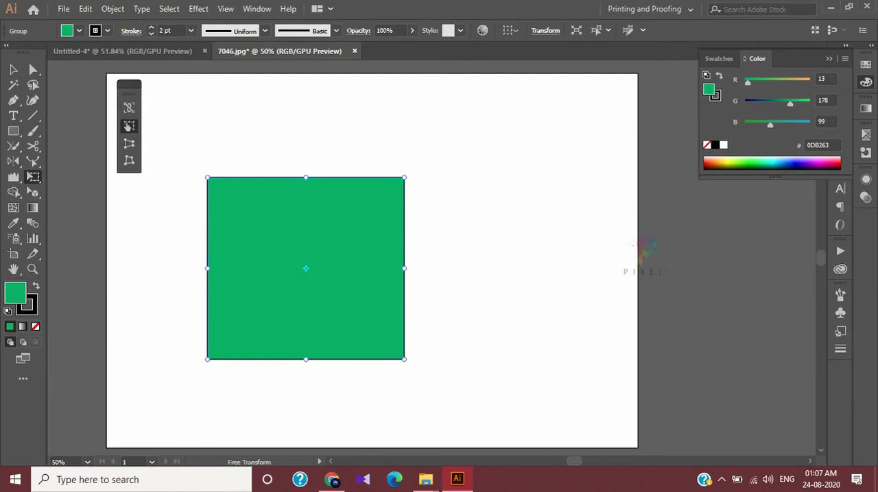
# Enable Constrain for Free Transform and rotate the green rectangle a quarter turn
pyautogui.click(128, 126)
pyautogui.moveTo(404, 177); pyautogui.dragTo(449, 359)
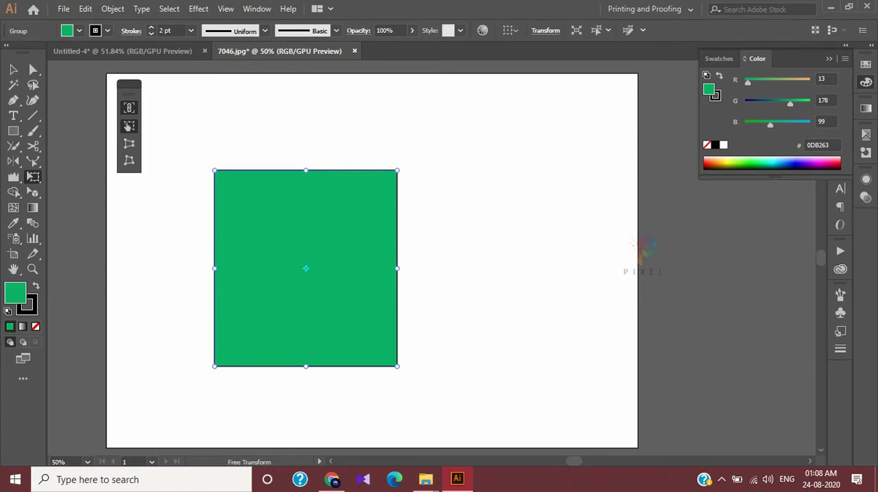
# Stretch the green rectangle wider at its right side, then extend its upper and lower edges almost to the artboard's borders
pyautogui.moveTo(397, 268); pyautogui.dragTo(530, 269)
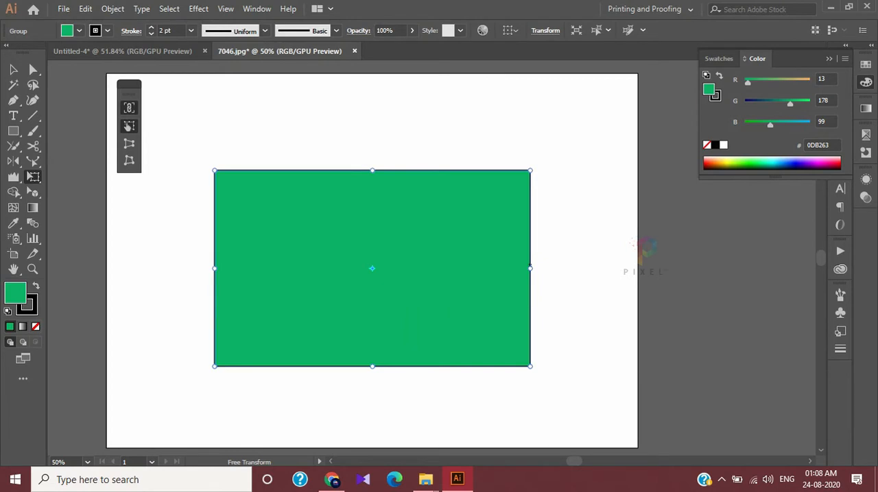
pyautogui.moveTo(372, 170); pyautogui.dragTo(371, 92)
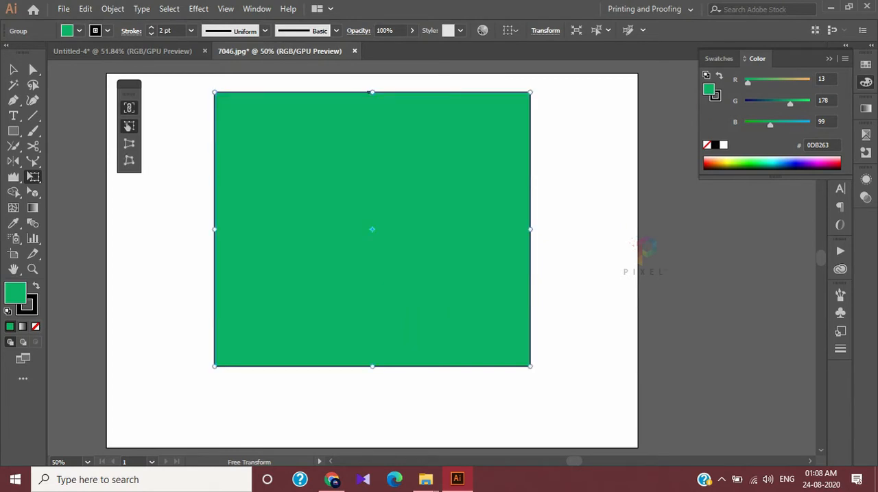
pyautogui.moveTo(371, 366); pyautogui.dragTo(370, 436)
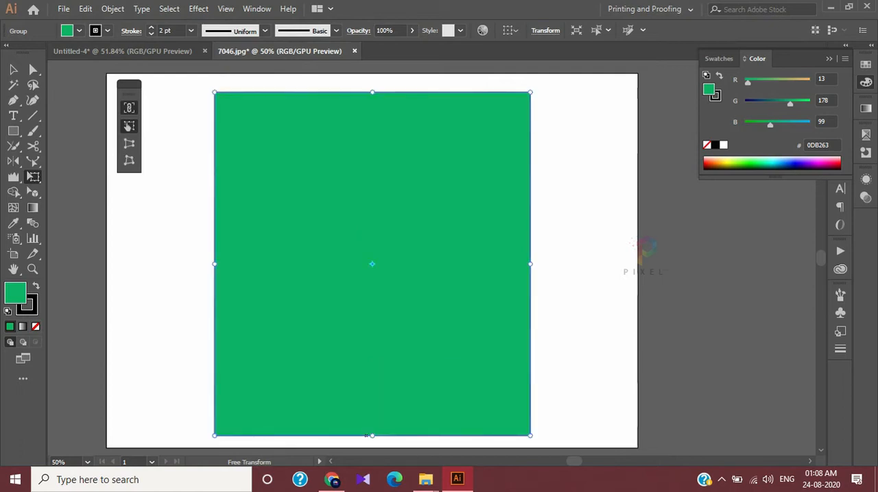
# Stretch the green rectangle at its left and right sides, then undo the latest stretches, including that of its lower edge
pyautogui.moveTo(214, 264); pyautogui.dragTo(146, 264)
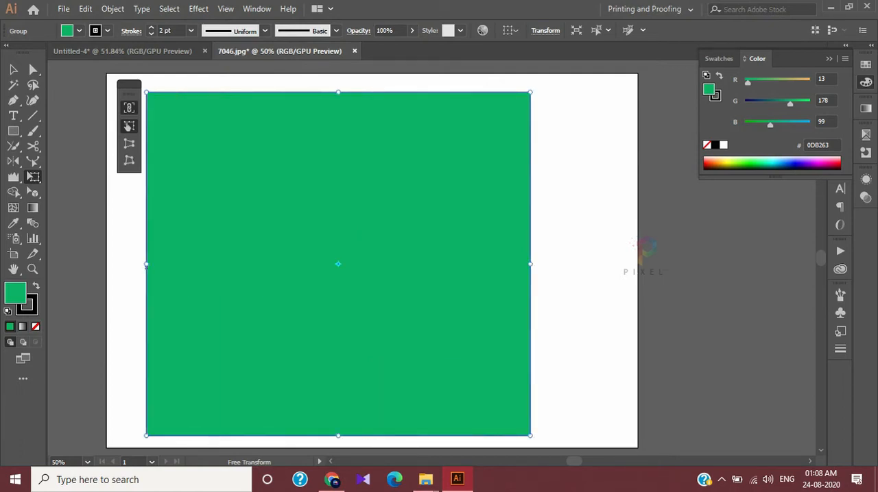
pyautogui.moveTo(530, 264)
pyautogui.mouseDown()
pyautogui.moveTo(611, 260)
pyautogui.moveTo(516, 260)
pyautogui.mouseUp()
pyautogui.hotkey('ctrl', 'z')
pyautogui.hotkey('ctrl', 'z')
pyautogui.hotkey('ctrl', 'z')
# Scale the green rectangle proportionally from its upper-left corner with Constrain, shrinking it strongly and then enlarging it partway
pyautogui.click(129, 108)
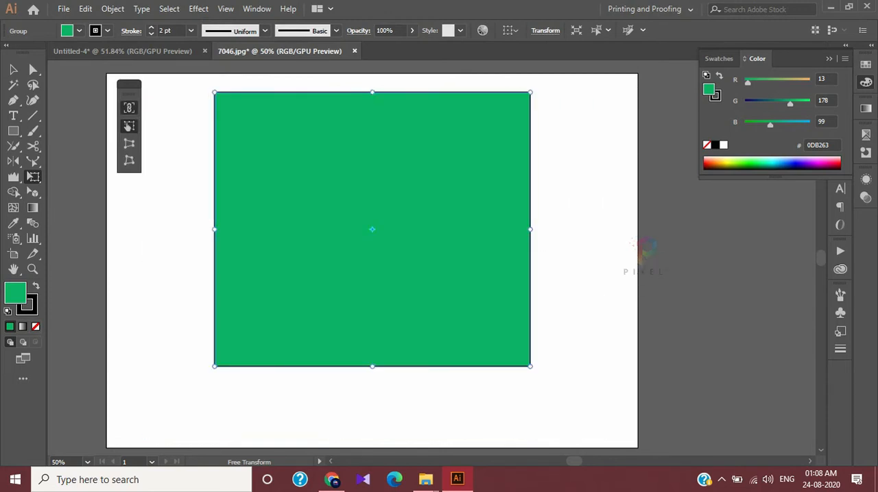
pyautogui.moveTo(214, 92); pyautogui.dragTo(277, 146)
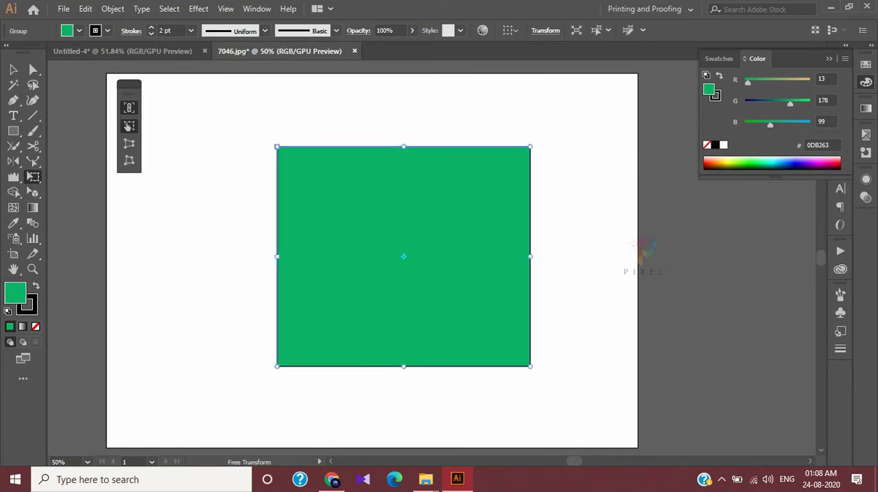
pyautogui.moveTo(277, 146); pyautogui.dragTo(410, 263)
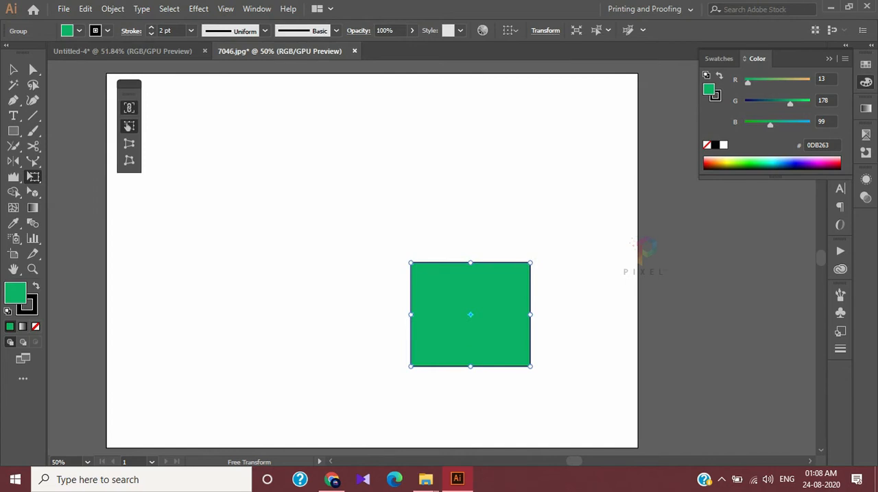
pyautogui.moveTo(410, 263); pyautogui.dragTo(302, 168)
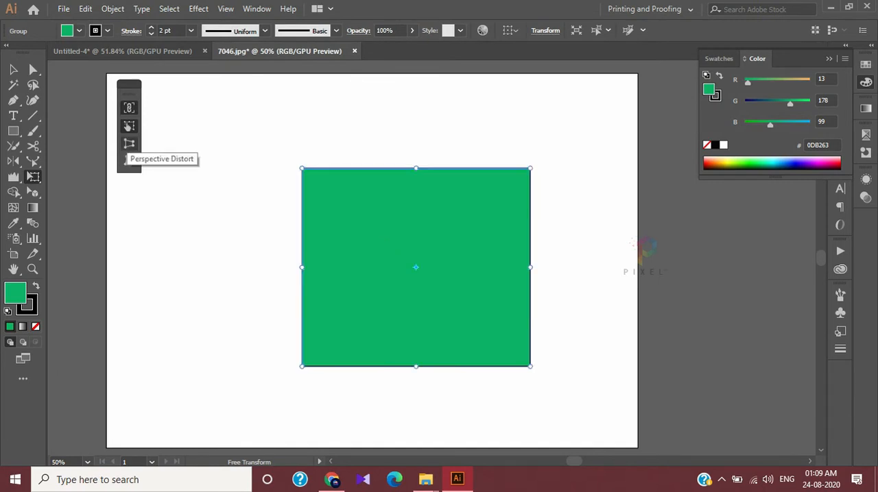
# Apply Perspective Distort to the green rectangle, narrowing its upper edge and widening its lower edge symmetrically into a trapezoid
pyautogui.click(129, 143)
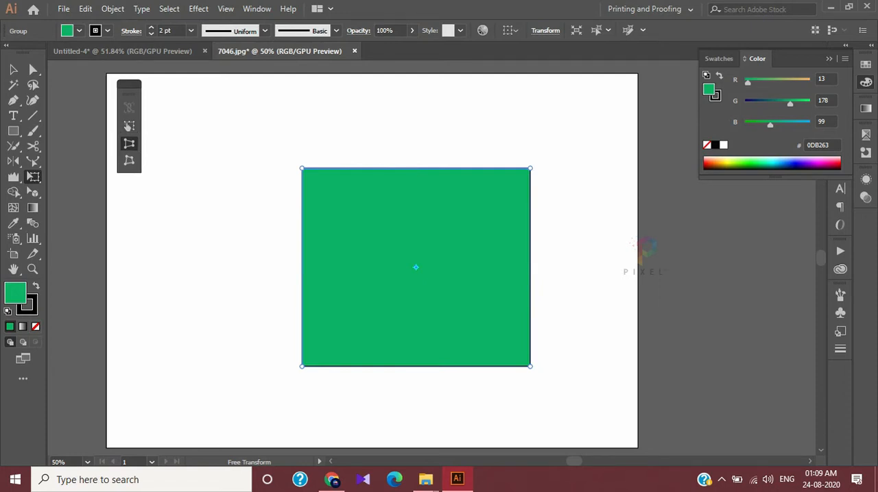
pyautogui.moveTo(302, 168); pyautogui.dragTo(370, 146)
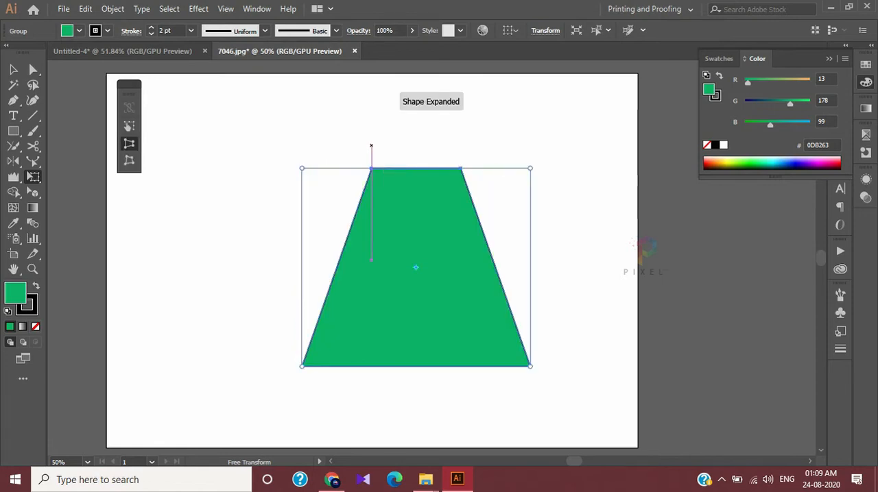
pyautogui.moveTo(530, 366); pyautogui.dragTo(603, 367)
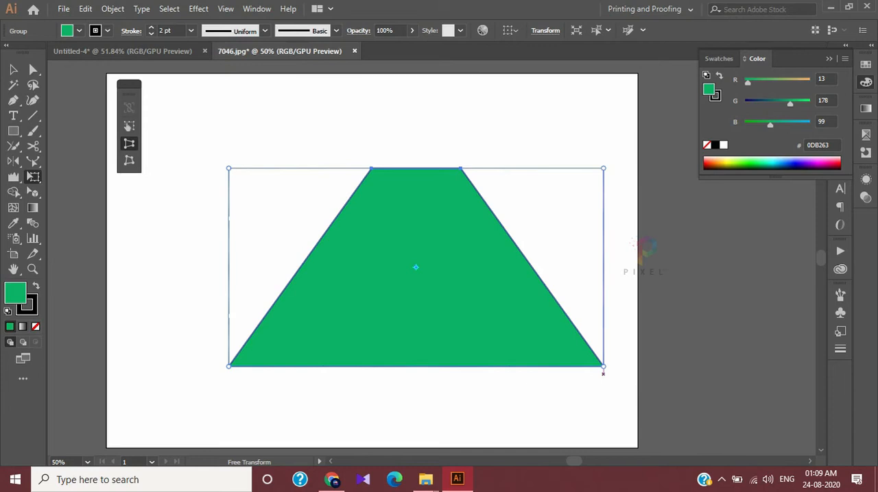
# Rotate the trapezoid a quarter turn clockwise, then reverse its taper by shortening the left edge and lengthening the right edge
pyautogui.moveTo(371, 164); pyautogui.dragTo(523, 218)
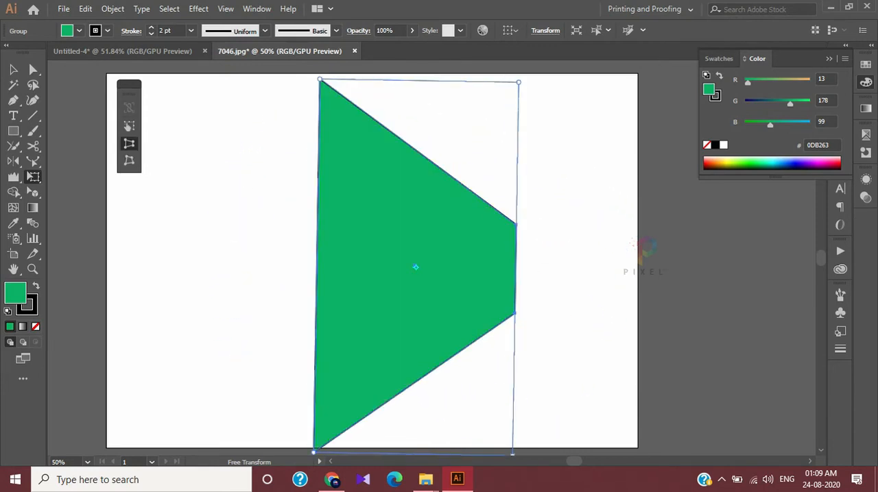
pyautogui.moveTo(319, 79); pyautogui.dragTo(313, 239)
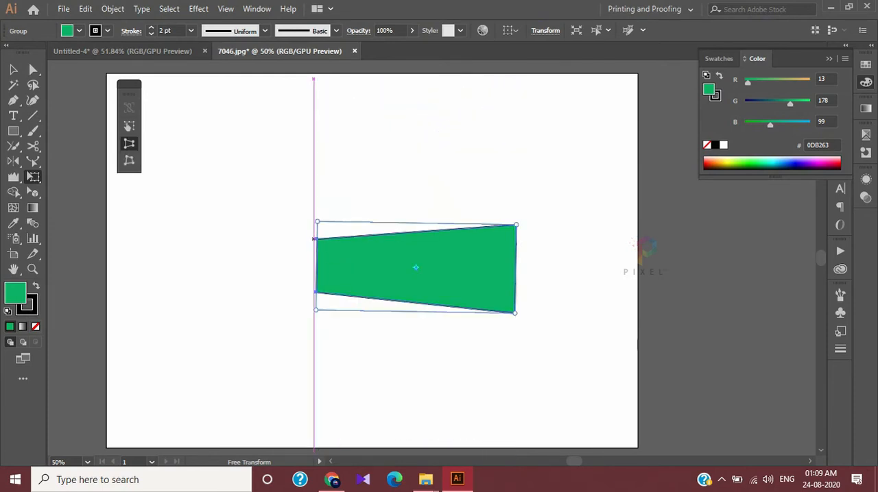
pyautogui.moveTo(515, 225); pyautogui.dragTo(518, 97)
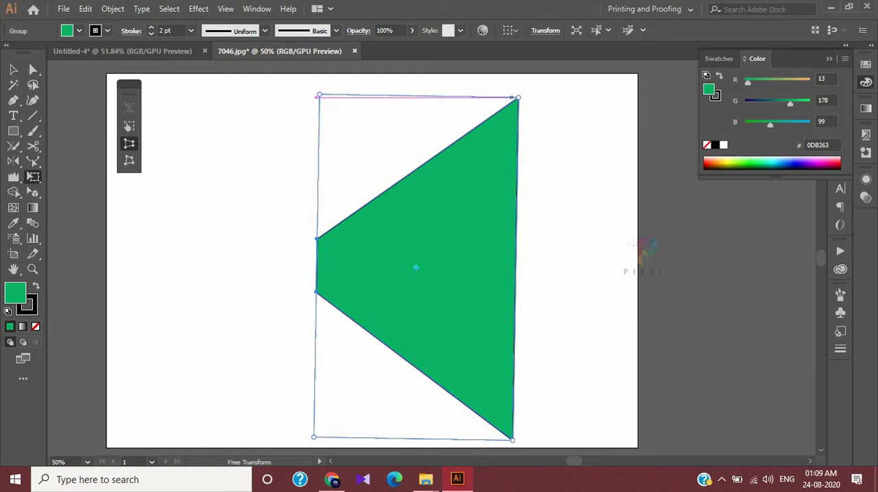
# Delete the distorted trapezoid and build a row of six small, evenly spaced green rectangles in the artboard's upper half
pyautogui.moveTo(425, 268); pyautogui.dragTo(427, 248)
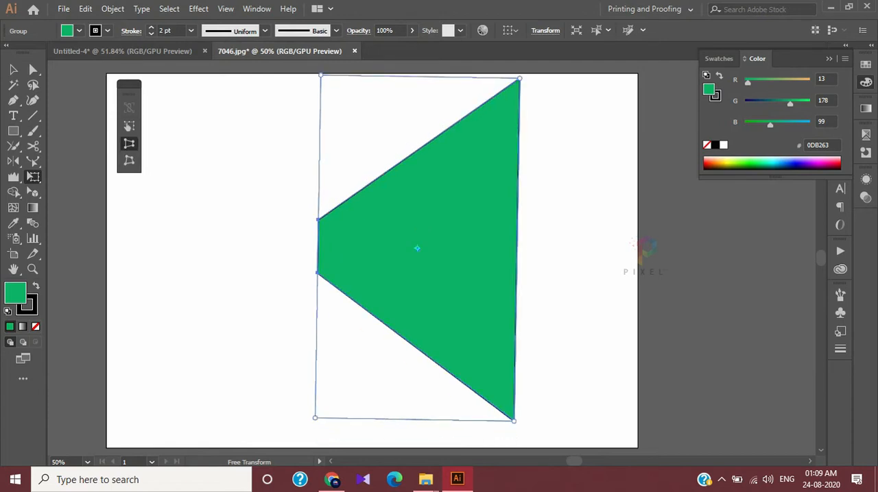
pyautogui.press('Delete')
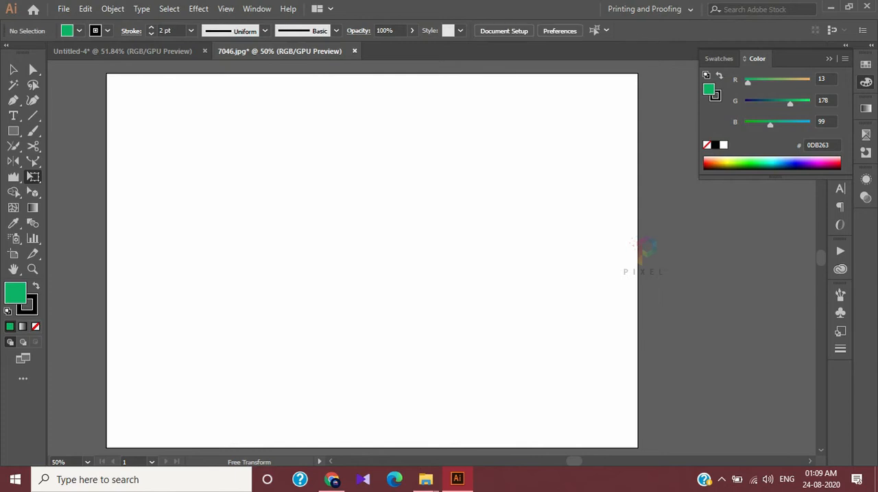
pyautogui.press('m')
pyautogui.moveTo(181, 138); pyautogui.dragTo(430, 153)
pyautogui.press('v')
pyautogui.hotkey('ctrl', 'z')
pyautogui.moveTo(263, 155); pyautogui.dragTo(303, 179)
pyautogui.keyDown('shift'); pyautogui.click(272, 152); pyautogui.keyUp('shift')
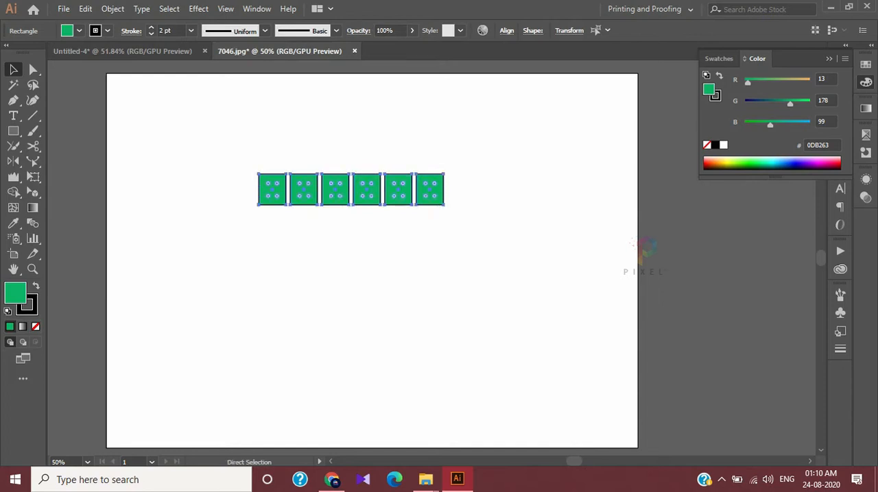
pyautogui.hotkey('ctrl', 'z')
pyautogui.moveTo(298, 144); pyautogui.dragTo(299, 181)
pyautogui.moveTo(352, 189); pyautogui.dragTo(348, 190)
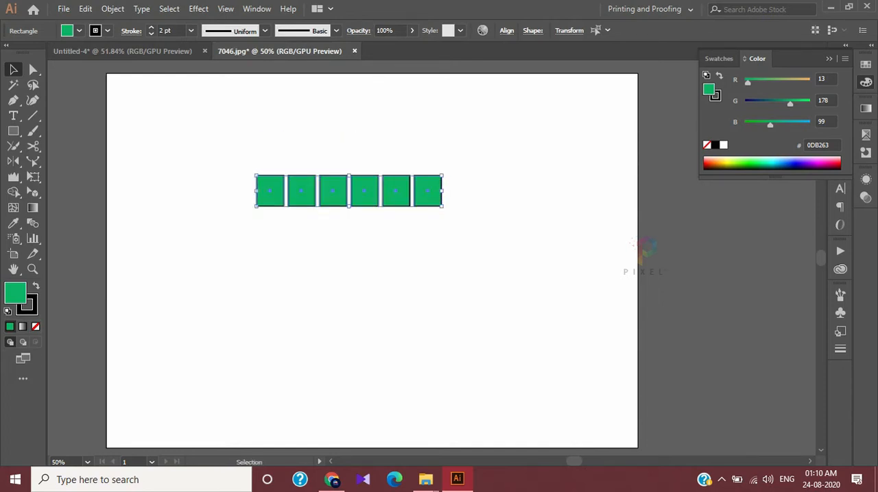
# Duplicate the row of green rectangles downward at equal spacing until there are six rows, then deselect everything
pyautogui.moveTo(290, 183); pyautogui.dragTo(288, 223)
pyautogui.hotkey('ctrl', 'd')
pyautogui.hotkey('ctrl', 'd')
pyautogui.hotkey('ctrl', 'd')
pyautogui.hotkey('ctrl', 'd')
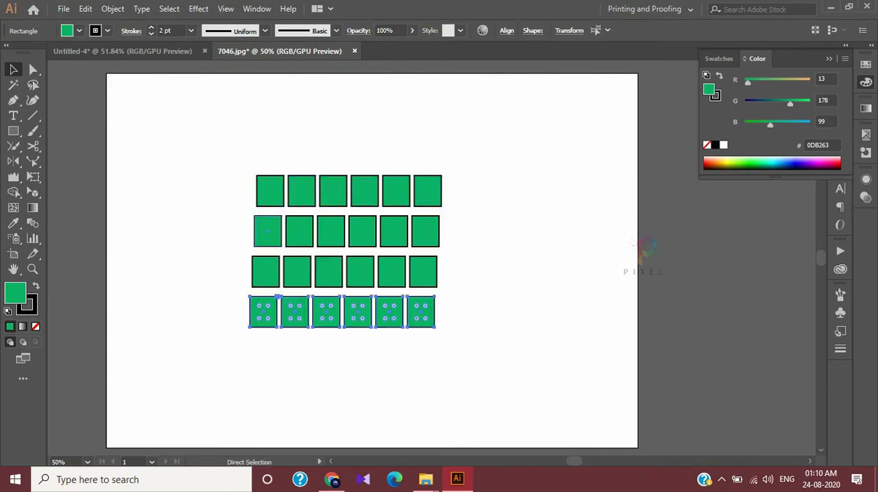
pyautogui.hotkey('ctrl', 'shift', 'a')
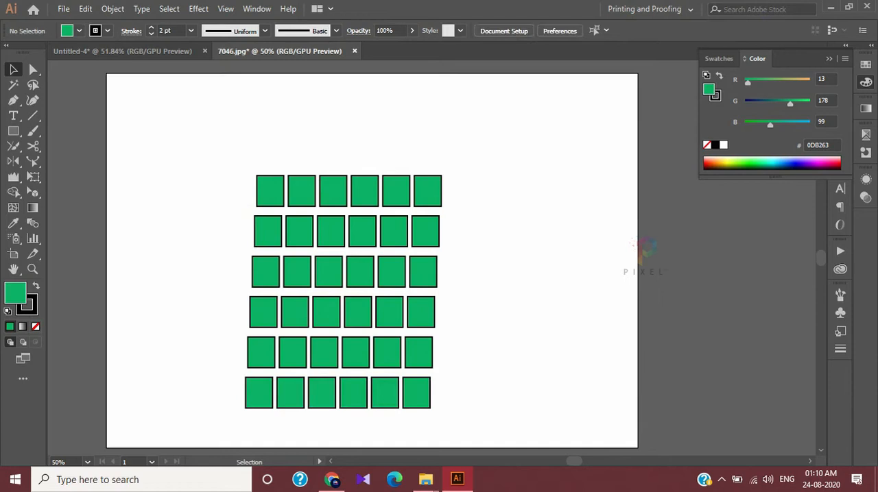
# Select the whole grid of green rectangles and use Free Distort to pull its two upper corners far outward
pyautogui.moveTo(204, 136); pyautogui.dragTo(543, 421)
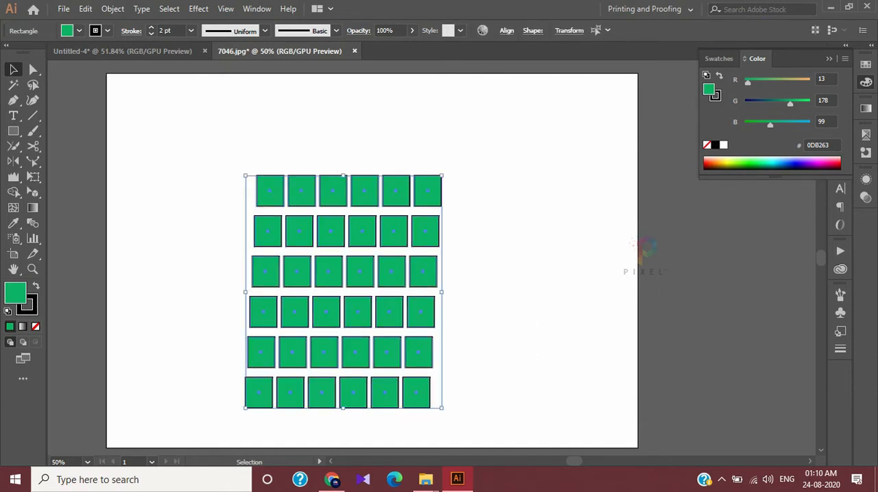
pyautogui.click(33, 177)
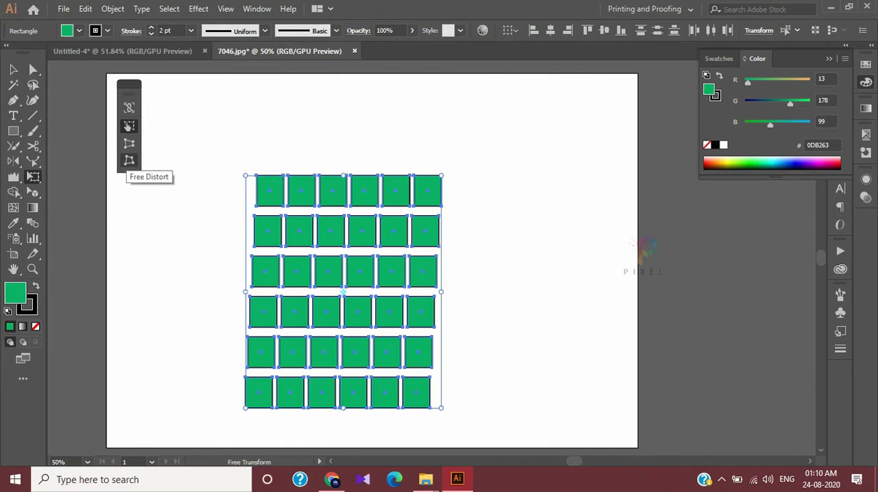
pyautogui.click(129, 160)
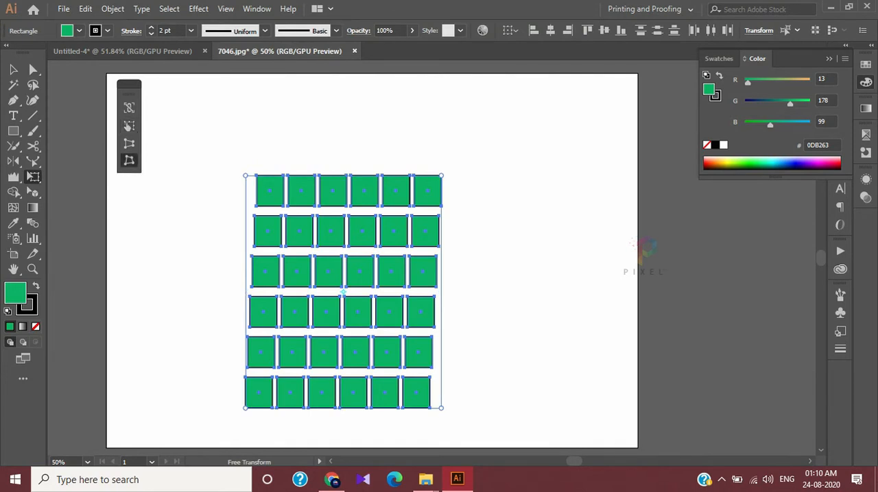
pyautogui.moveTo(246, 176); pyautogui.dragTo(189, 176)
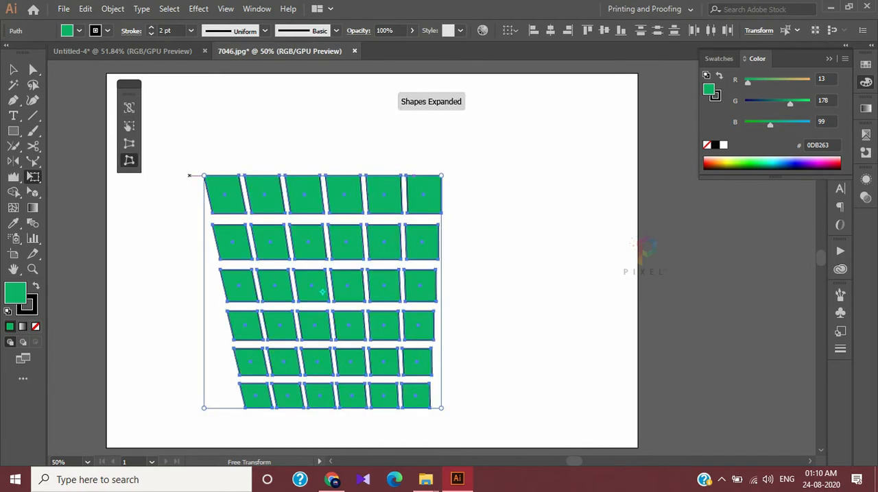
pyautogui.moveTo(440, 176); pyautogui.dragTo(565, 170)
pyautogui.moveTo(204, 171); pyautogui.dragTo(140, 161)
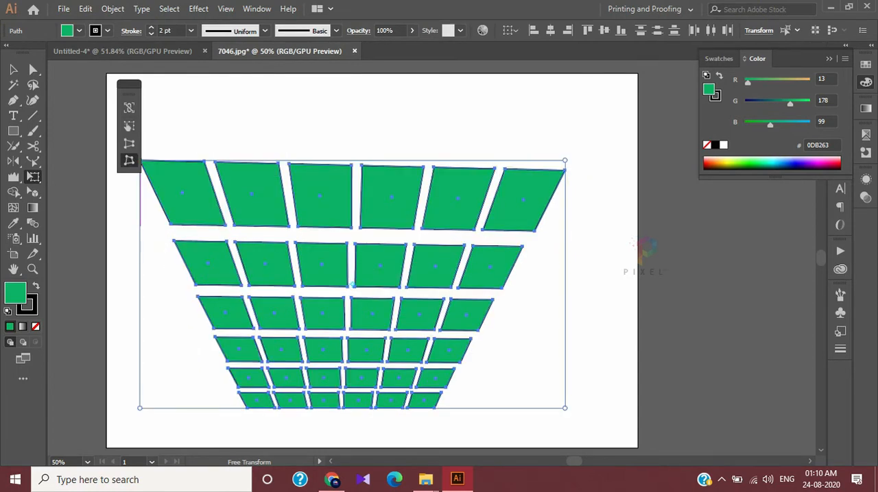
# Free-distort the grid's lower corners inward, then adjust its upper-right corner so the rows recede in perspective
pyautogui.moveTo(140, 408); pyautogui.dragTo(208, 410)
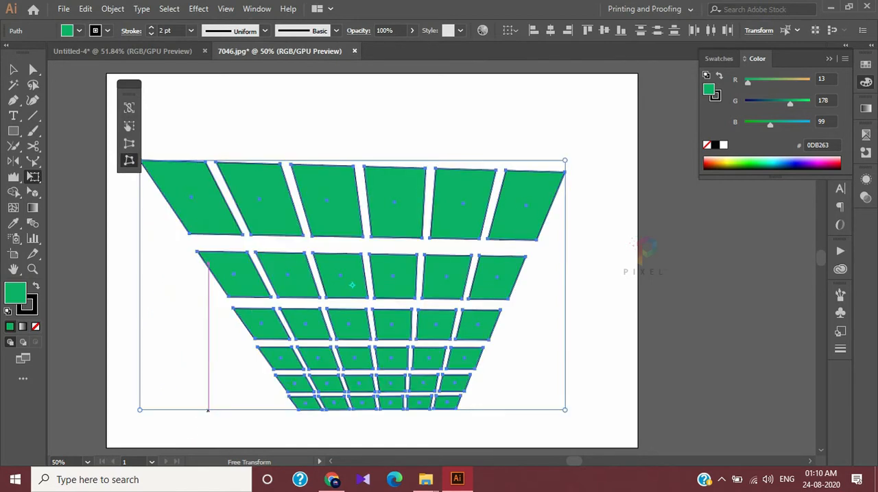
pyautogui.moveTo(564, 410); pyautogui.dragTo(491, 412)
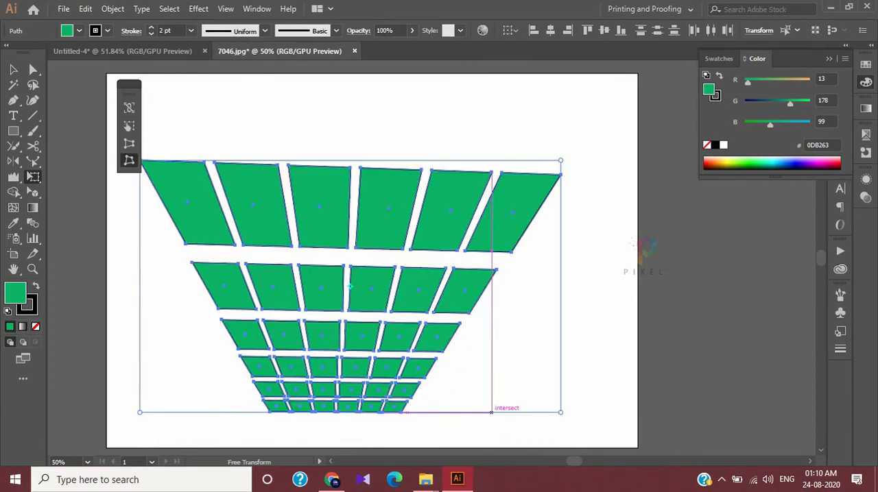
pyautogui.moveTo(560, 160); pyautogui.dragTo(615, 136)
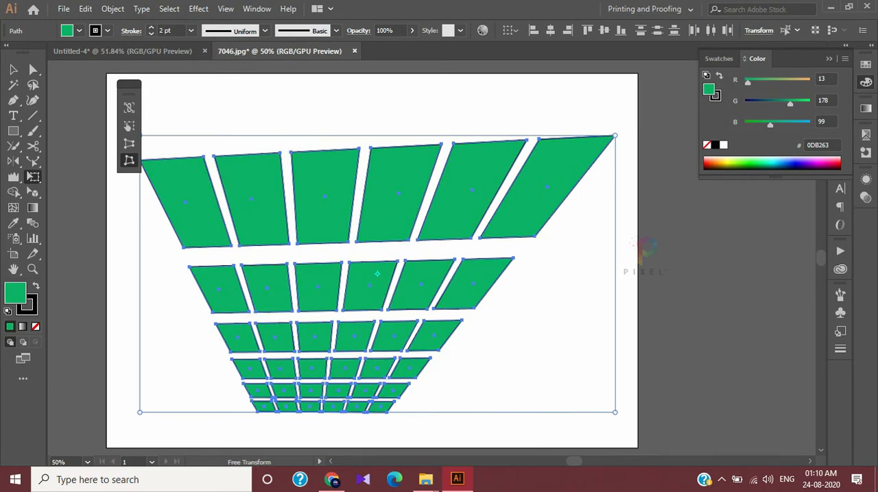
pyautogui.moveTo(615, 136); pyautogui.dragTo(594, 160)
# Draw a small green rectangle above the grid and widen both its lower and upper edges with Perspective Distort
pyautogui.click(13, 131)
pyautogui.moveTo(409, 86); pyautogui.dragTo(483, 146)
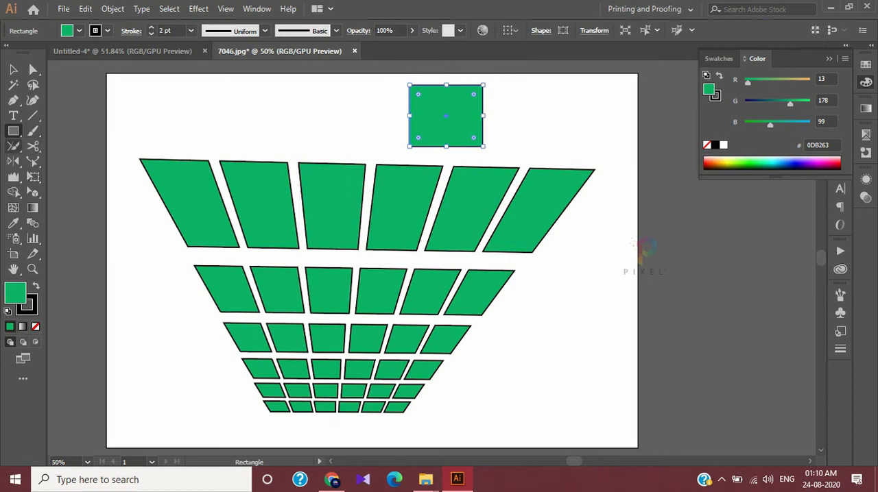
pyautogui.click(33, 176)
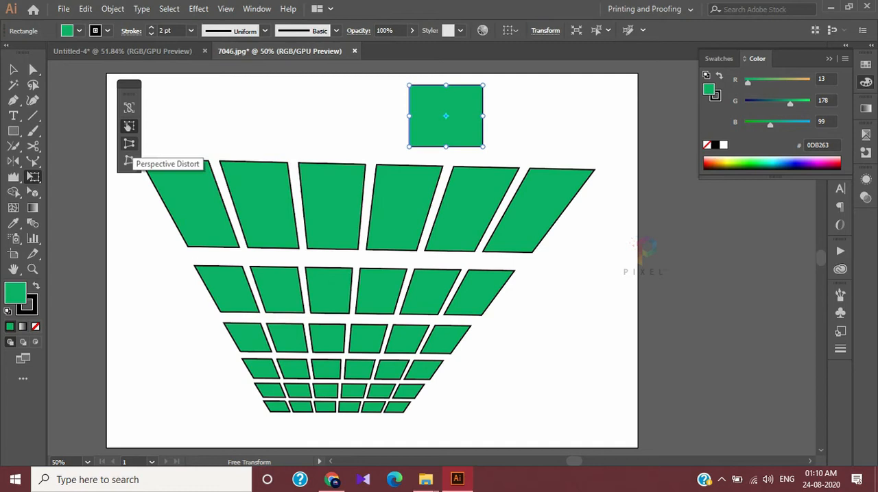
pyautogui.click(129, 143)
pyautogui.moveTo(409, 146); pyautogui.dragTo(348, 146)
pyautogui.moveTo(408, 83); pyautogui.dragTo(235, 128)
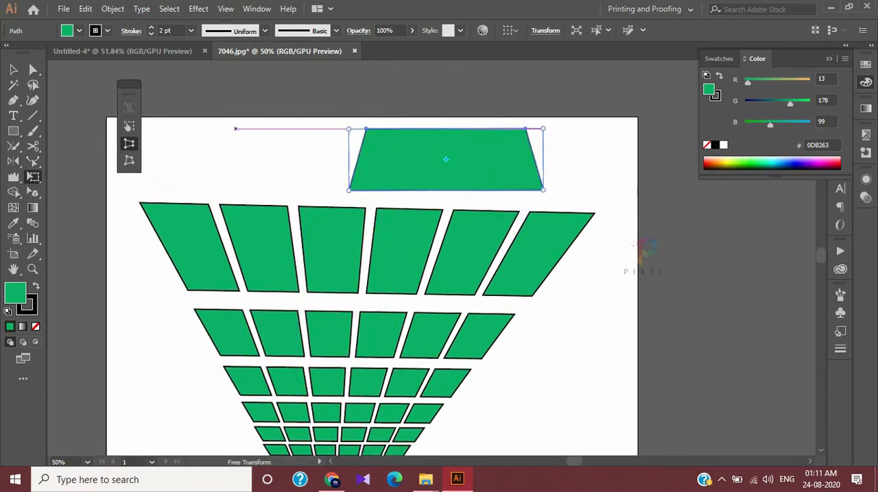
# Select the distorted grid and the trapezoid above it and delete them all from the artboard
pyautogui.scroll(-2, 236, 129)
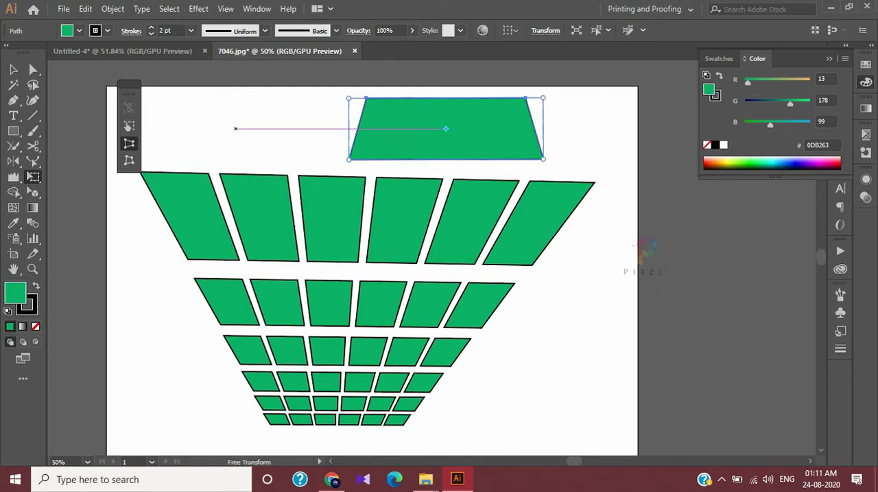
pyautogui.press('v')
pyautogui.moveTo(184, 100); pyautogui.dragTo(542, 420)
pyautogui.press('Delete')
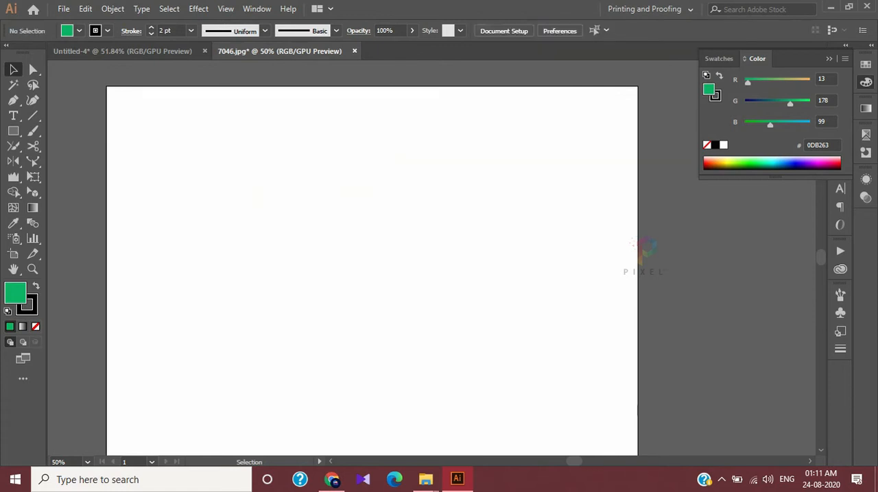
# Switch from the Free Transform tool to the Puppet Warp tool
pyautogui.press('e')
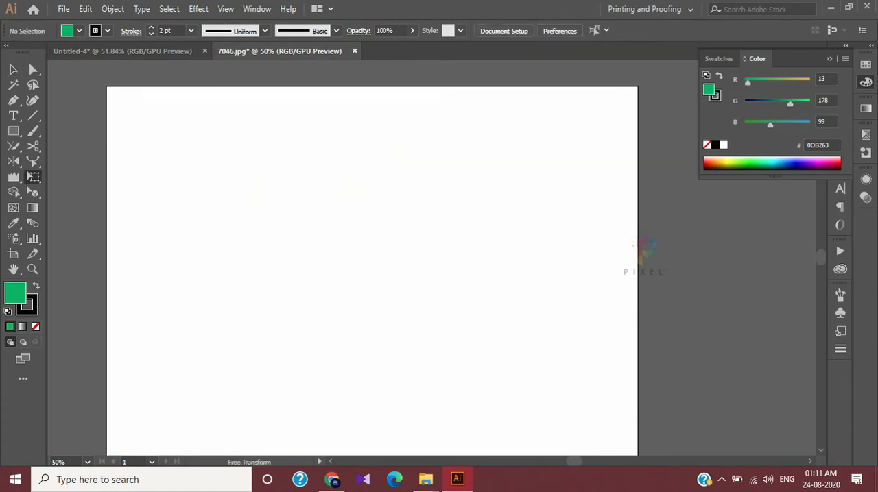
pyautogui.click(33, 177)
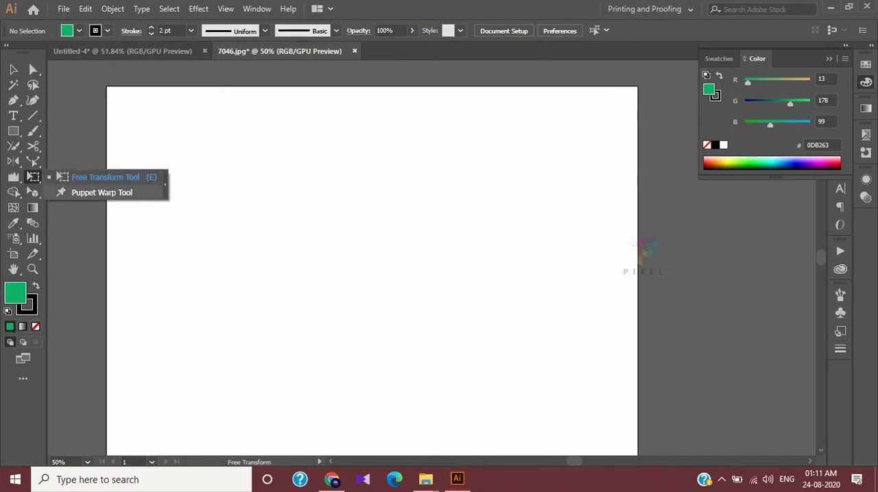
pyautogui.click(100, 193)
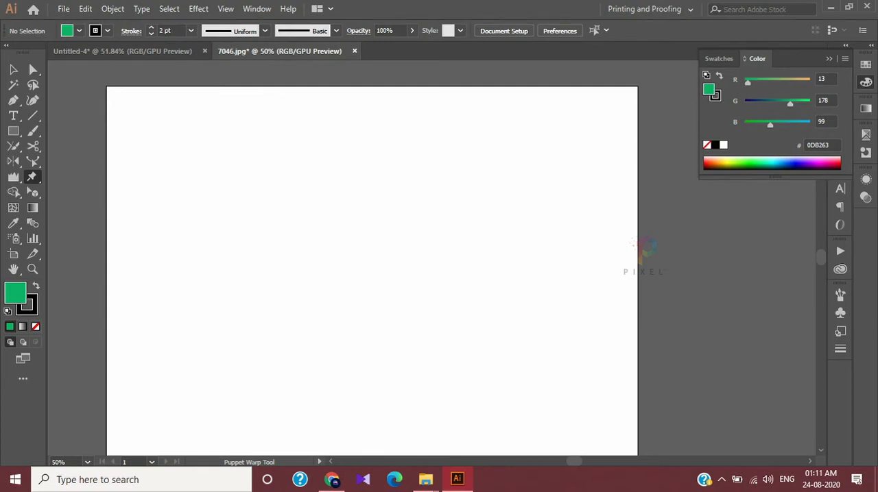
# Draw a long, thin horizontal green rectangle across most of the artboard and activate Puppet Warp on it
pyautogui.click(13, 130)
pyautogui.click(77, 130)
pyautogui.moveTo(183, 233); pyautogui.dragTo(600, 247)
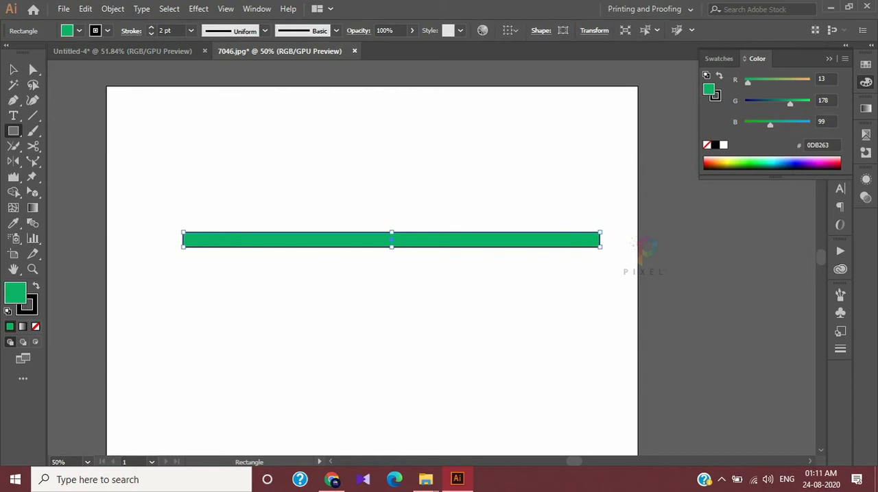
pyautogui.click(32, 176)
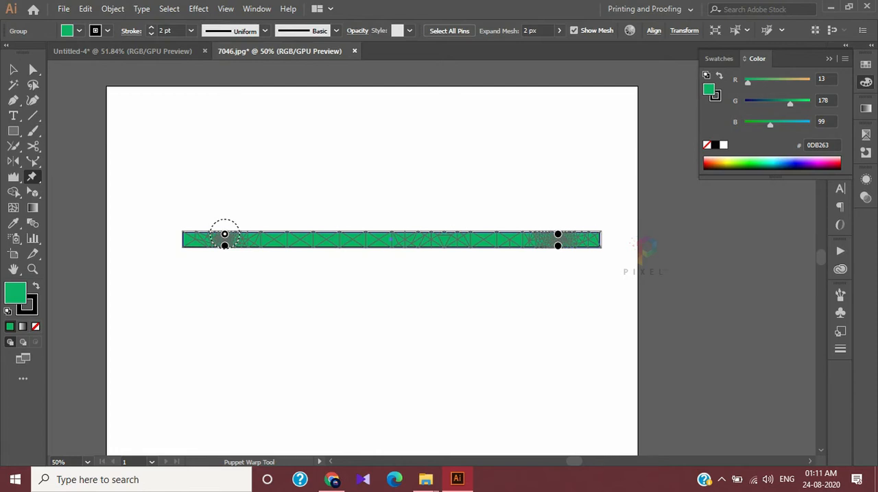
# Add four Puppet Warp pins to the green bar: two along its middle and one at each end
pyautogui.click(328, 241)
pyautogui.click(436, 240)
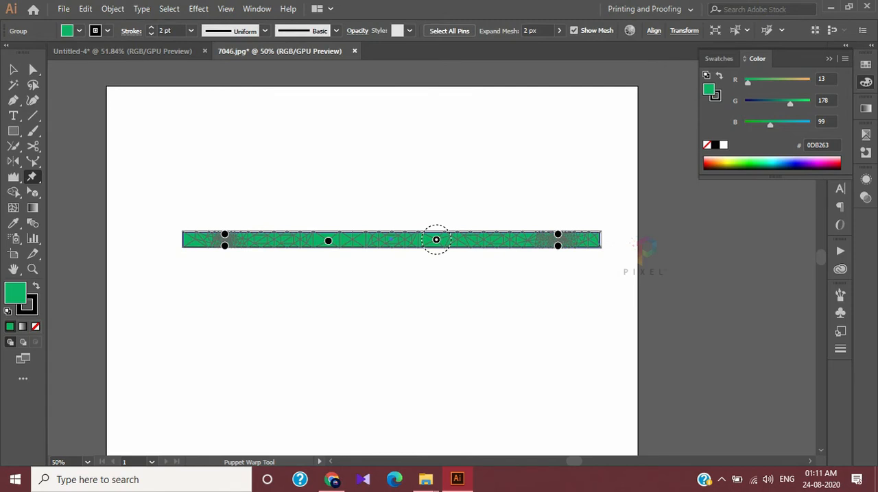
pyautogui.click(593, 244)
pyautogui.click(185, 243)
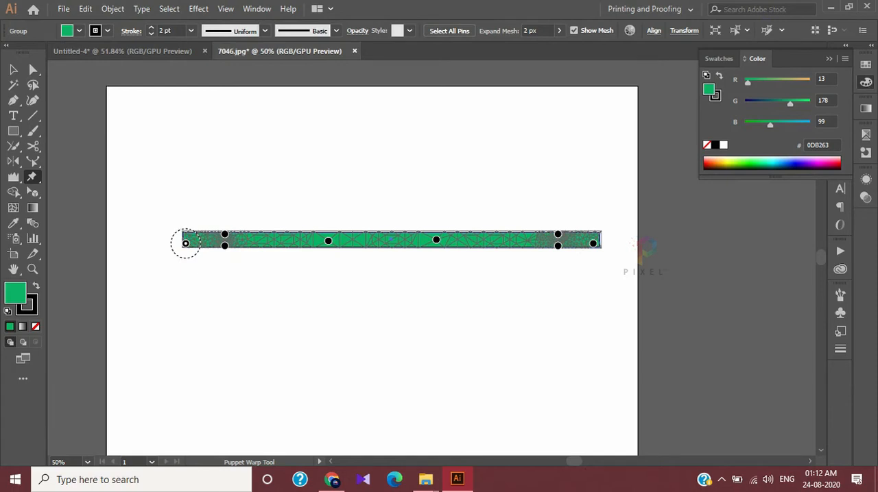
# Bend the bar's right end up to the artboard's upper edge and its left end downwards, adding another pin right of the middle
pyautogui.moveTo(592, 244); pyautogui.dragTo(601, 219)
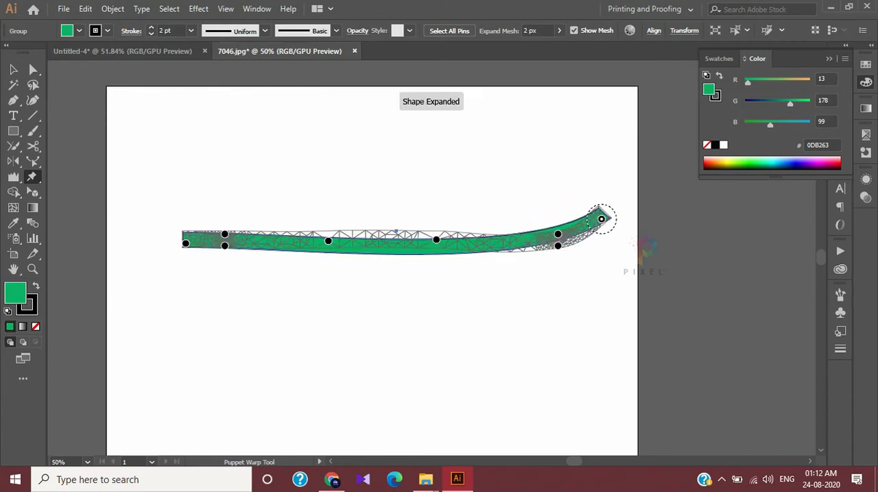
pyautogui.click(487, 248)
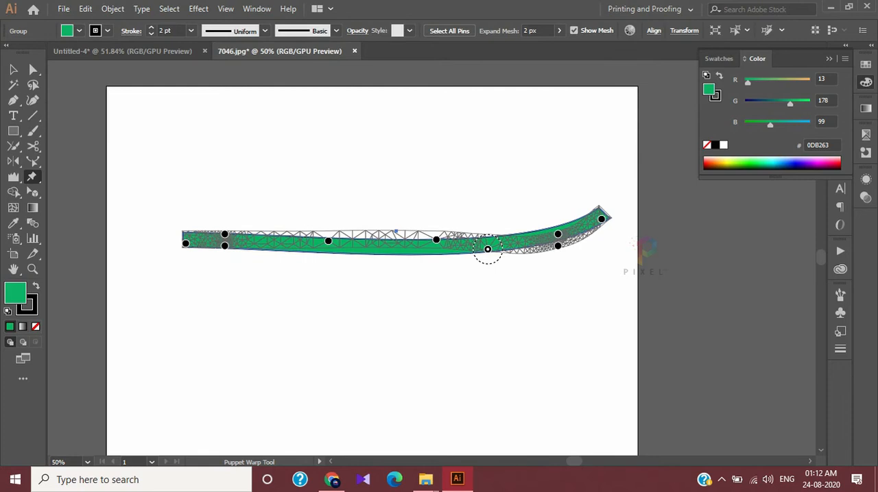
pyautogui.moveTo(602, 218); pyautogui.dragTo(550, 99)
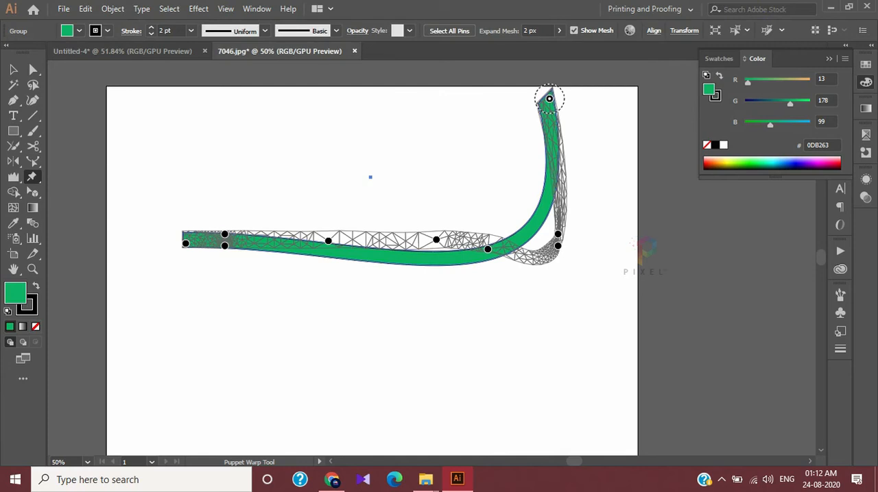
pyautogui.moveTo(185, 243); pyautogui.dragTo(238, 322)
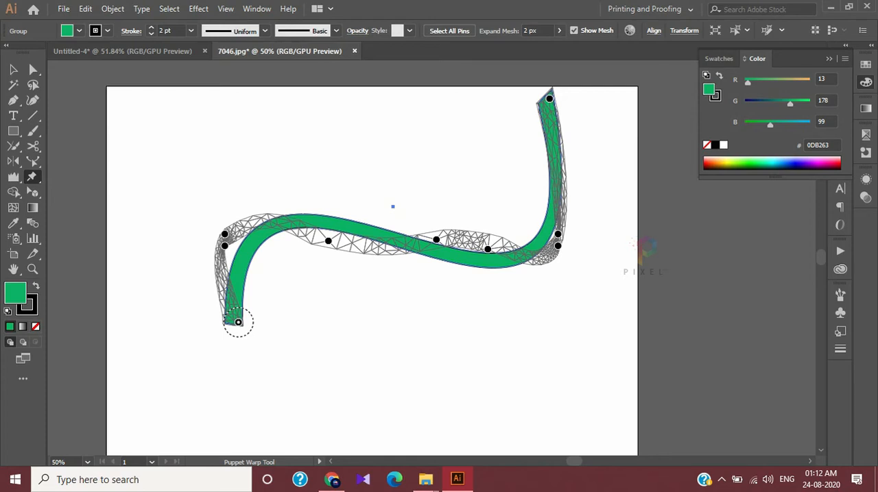
# Thin out the bar's inner pins, shift the left inner pin further left, and move a new right inner pin towards the right bend
pyautogui.moveTo(328, 240); pyautogui.dragTo(298, 241)
pyautogui.click(474, 236)
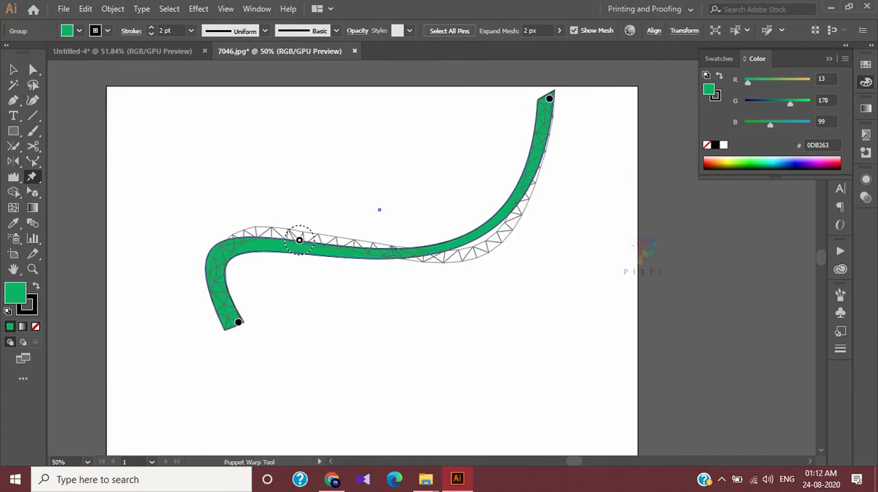
pyautogui.moveTo(474, 236); pyautogui.dragTo(542, 242)
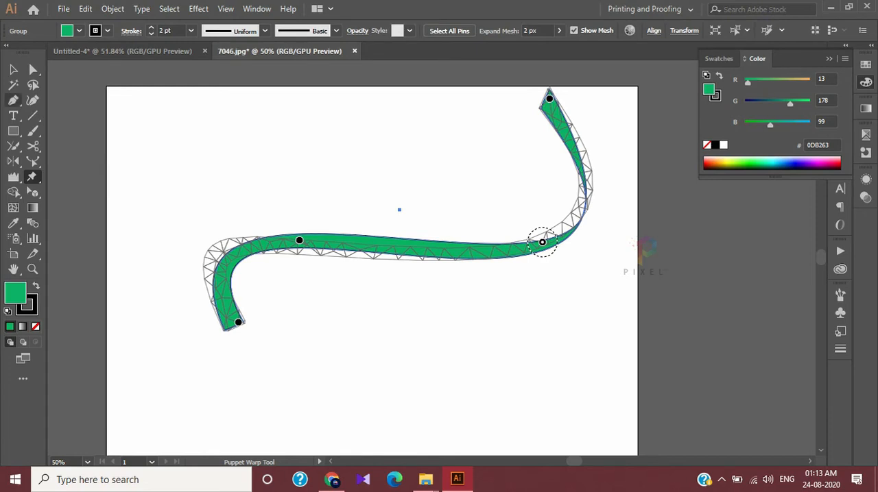
# Select the warped green bar and delete it from the artboard
pyautogui.click(13, 69)
pyautogui.moveTo(275, 236); pyautogui.dragTo(268, 265)
pyautogui.press('Delete')
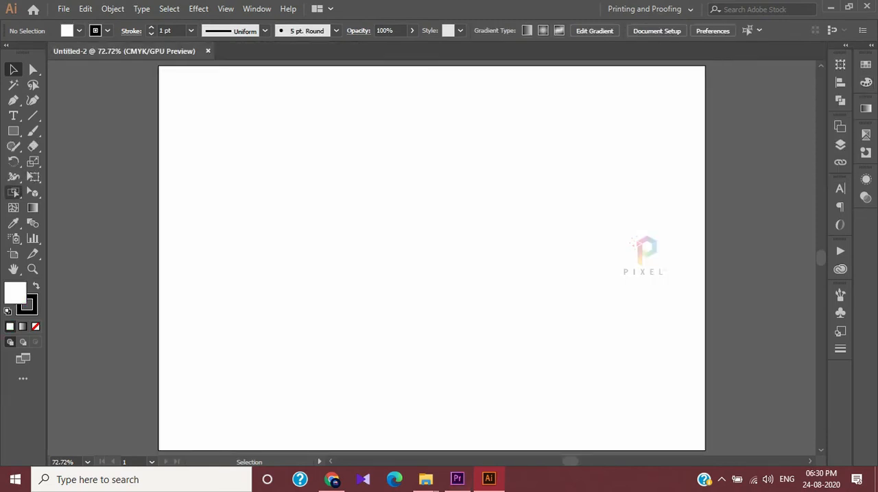
# Show the Shape Builder tool group, and draw a nearly square rectangle in the upper left part of the blank artboard
pyautogui.click(14, 193)
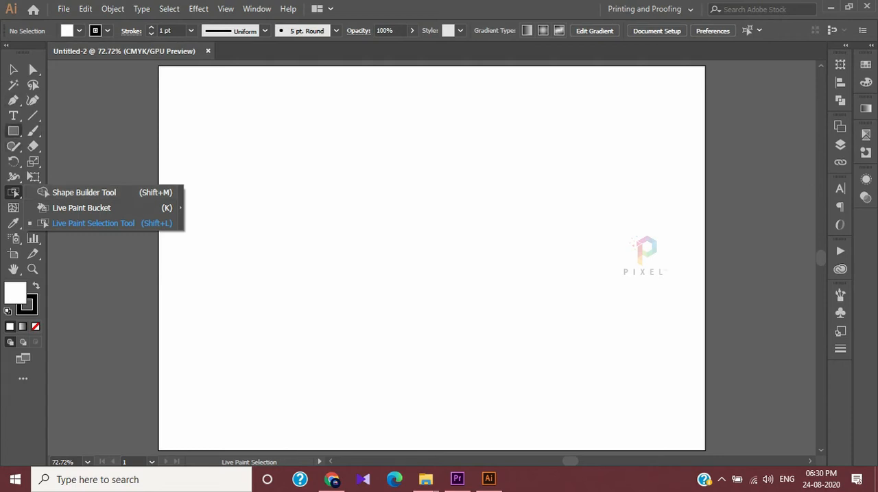
pyautogui.click(13, 130)
pyautogui.click(77, 131)
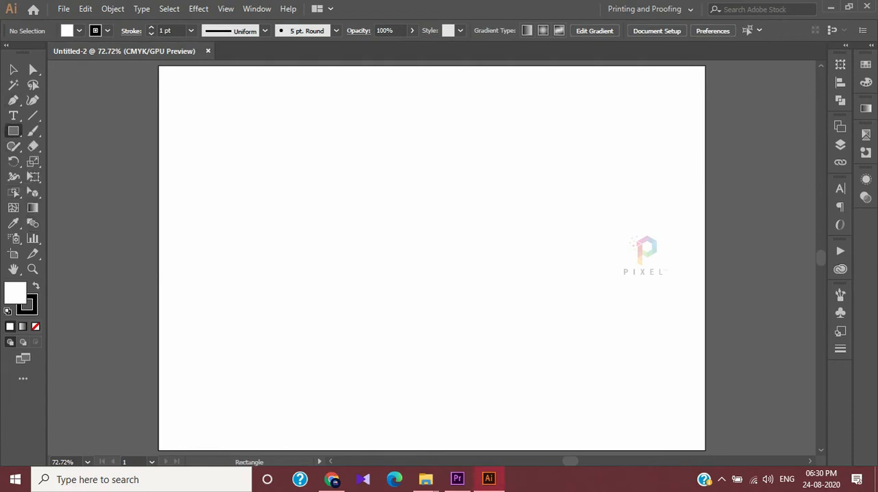
pyautogui.moveTo(247, 146); pyautogui.dragTo(418, 304)
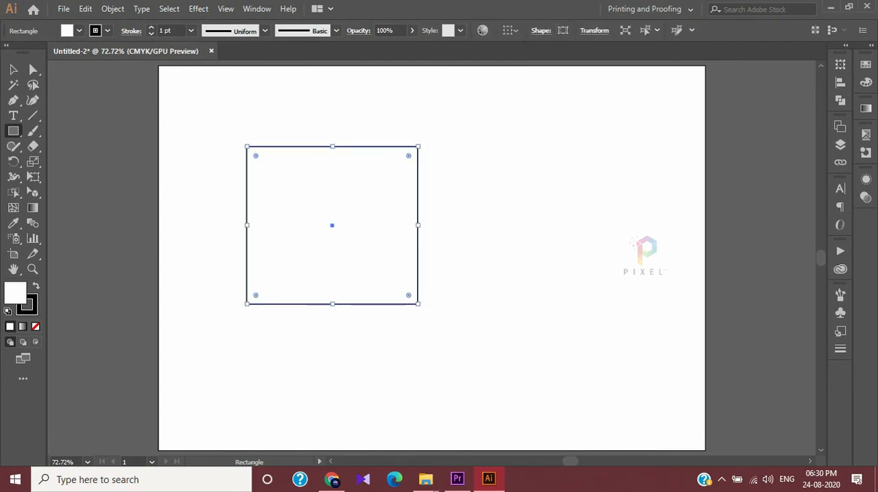
# Draw a large circle with the Ellipse tool and move it up so it overlaps the rectangle's right side
pyautogui.click(13, 130)
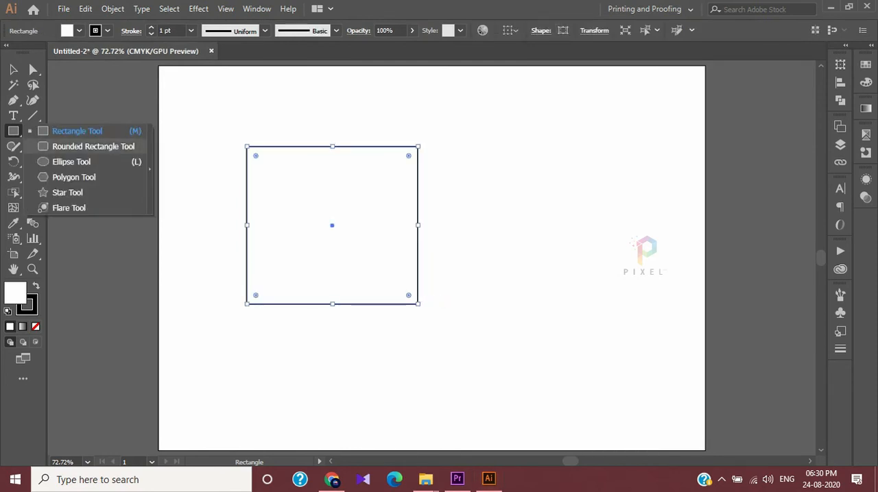
pyautogui.click(71, 162)
pyautogui.moveTo(358, 212); pyautogui.dragTo(591, 444)
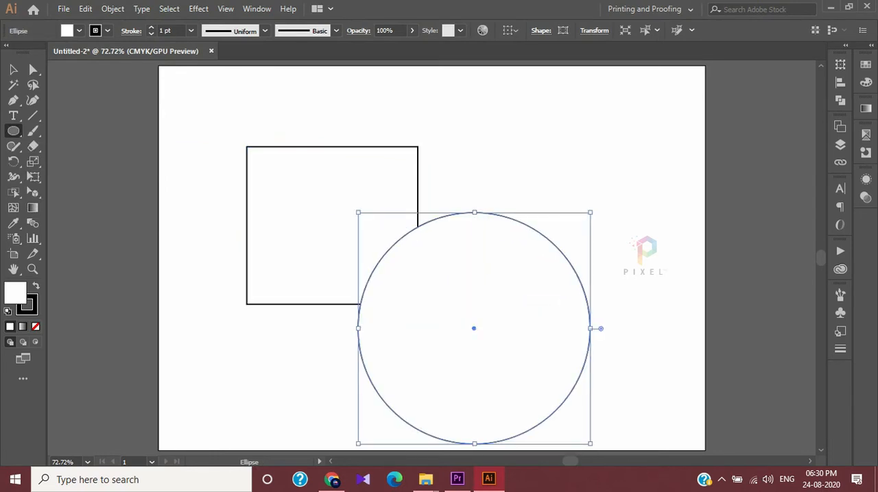
pyautogui.press('v')
pyautogui.moveTo(467, 315); pyautogui.dragTo(463, 226)
pyautogui.press('super')
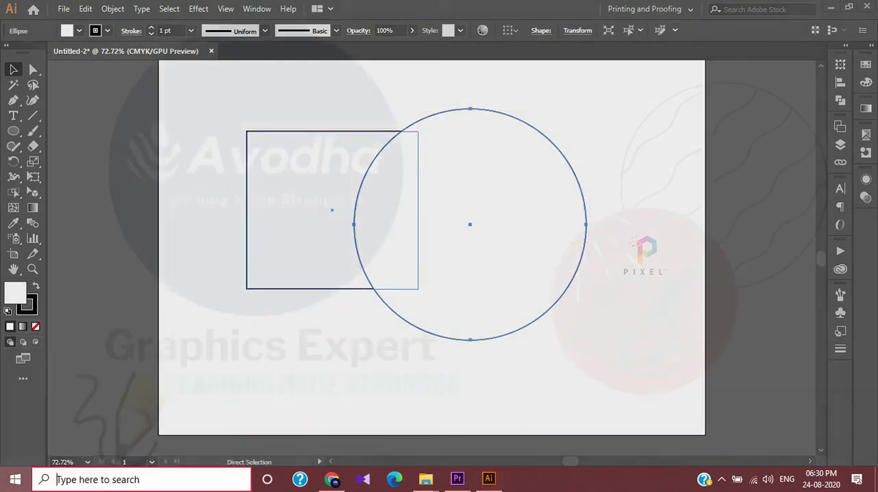
pyautogui.press('super')
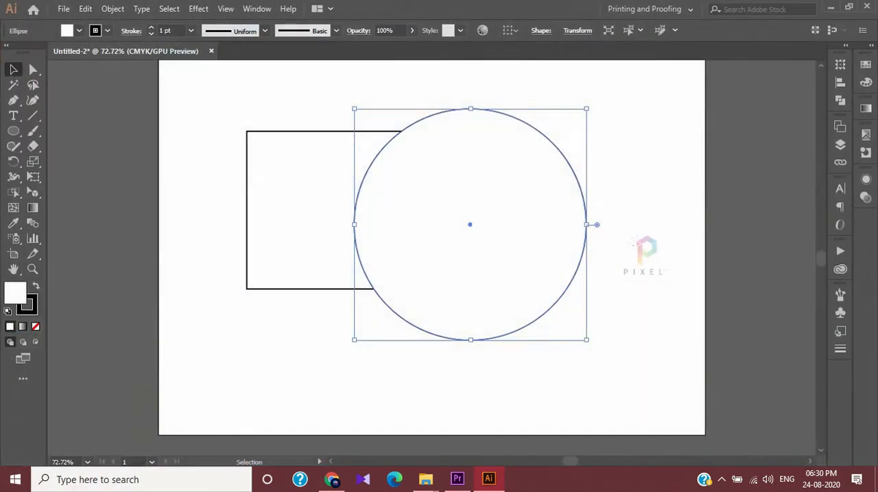
# Draw a slightly rotated hexagon with the Polygon tool, overlapping the circle's right side
pyautogui.click(13, 131)
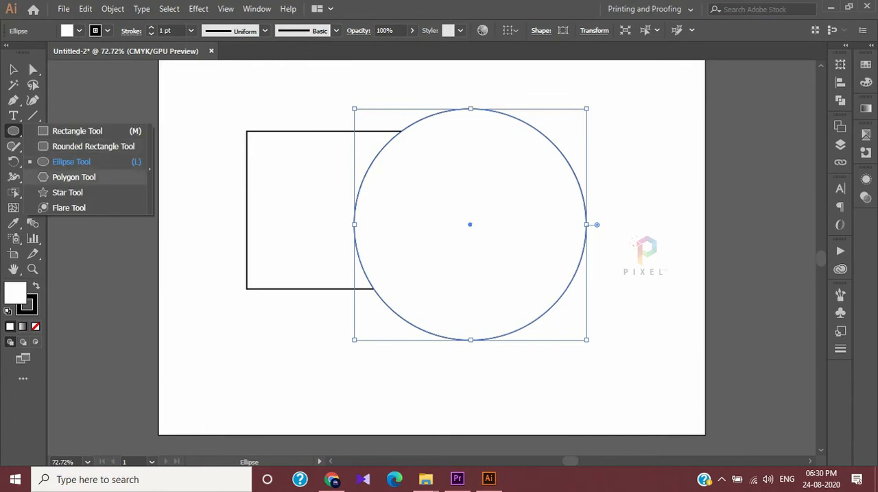
pyautogui.click(74, 177)
pyautogui.moveTo(792, 304); pyautogui.dragTo(580, 179)
pyautogui.click(13, 70)
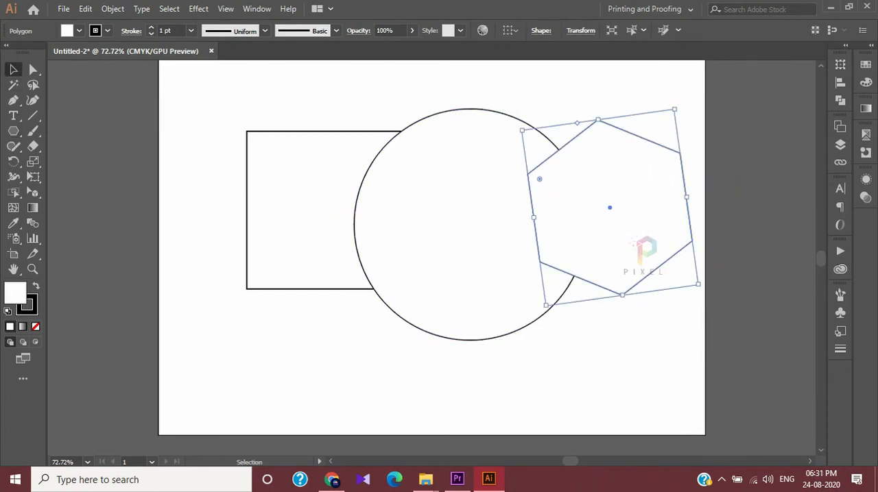
# Draw a large five-pointed star overlapping the rectangle, circle and hexagon and extending above the artboard, and deselect it
pyautogui.click(13, 130)
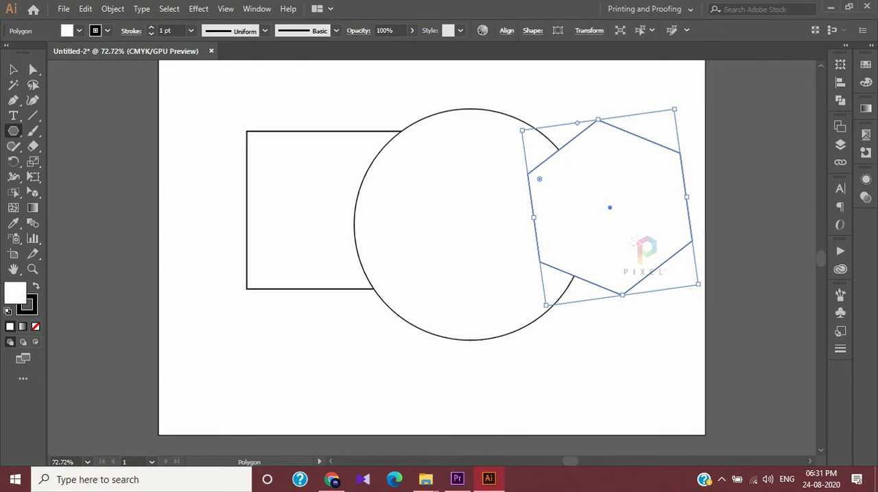
pyautogui.click(67, 192)
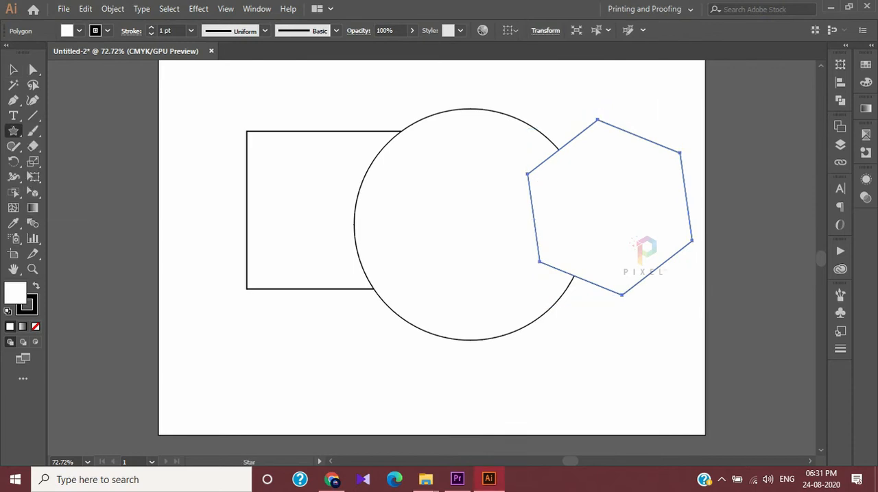
pyautogui.scroll(-3, 347, 257)
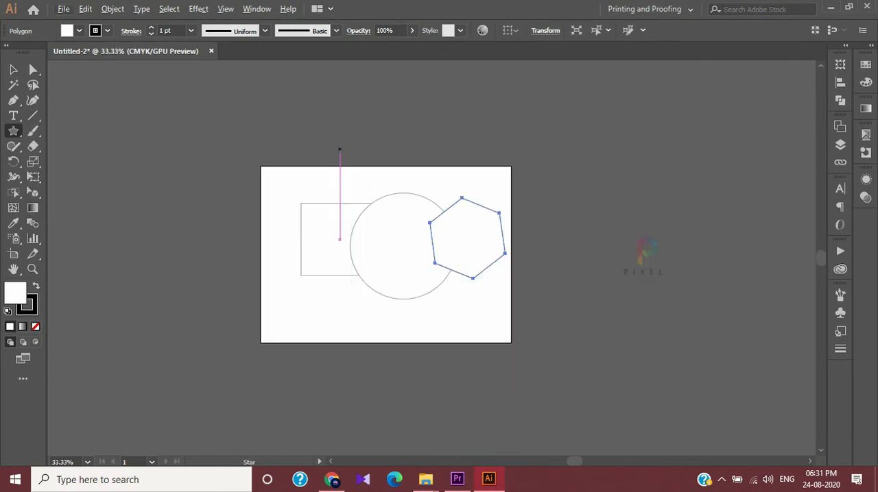
pyautogui.moveTo(339, 75)
pyautogui.mouseDown()
pyautogui.moveTo(434, 198)
pyautogui.moveTo(403, 120)
pyautogui.moveTo(432, 160)
pyautogui.moveTo(436, 219)
pyautogui.mouseUp()
pyautogui.press('v')
pyautogui.click(542, 199)
pyautogui.hotkey('ctrl', '=')
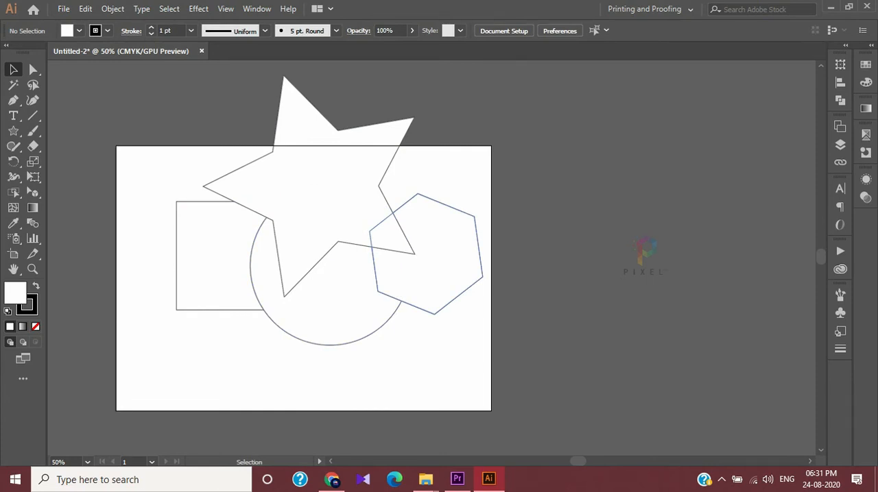
# Try to set the stroke colour to black (000000) with the Color Picker
pyautogui.moveTo(147, 199); pyautogui.dragTo(489, 374)
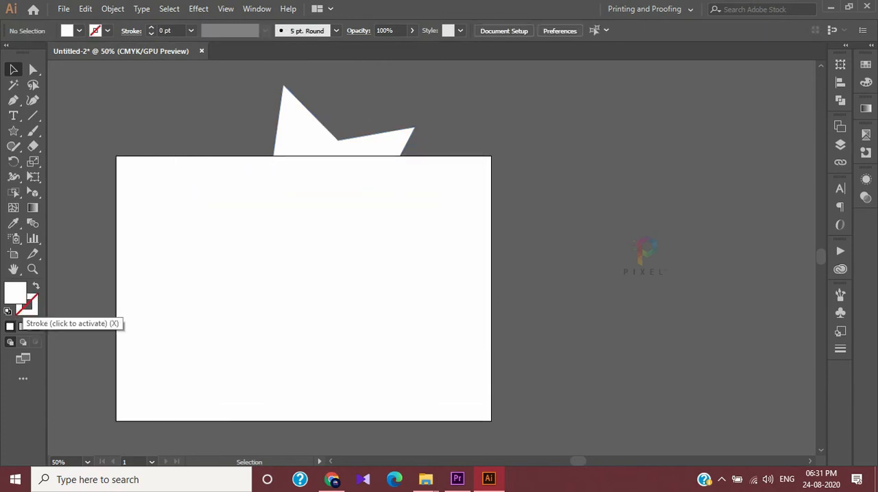
pyautogui.doubleClick(29, 306)
pyautogui.moveTo(566, 233); pyautogui.dragTo(540, 258)
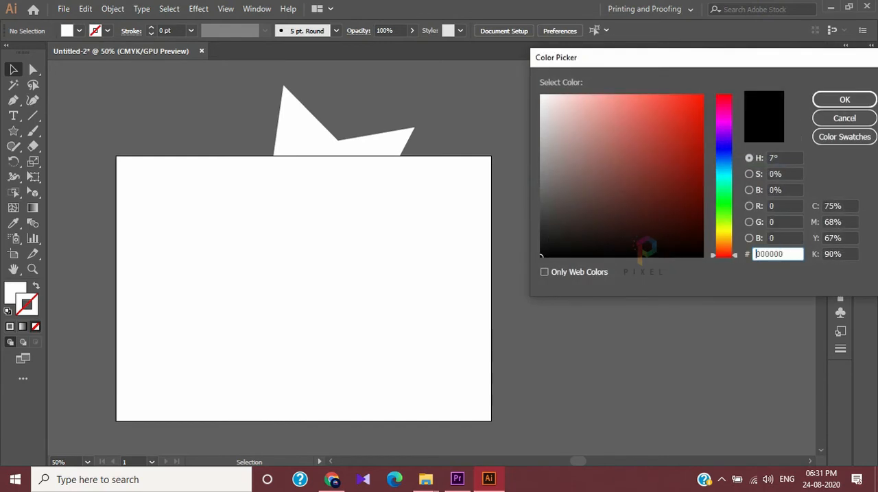
pyautogui.click(844, 100)
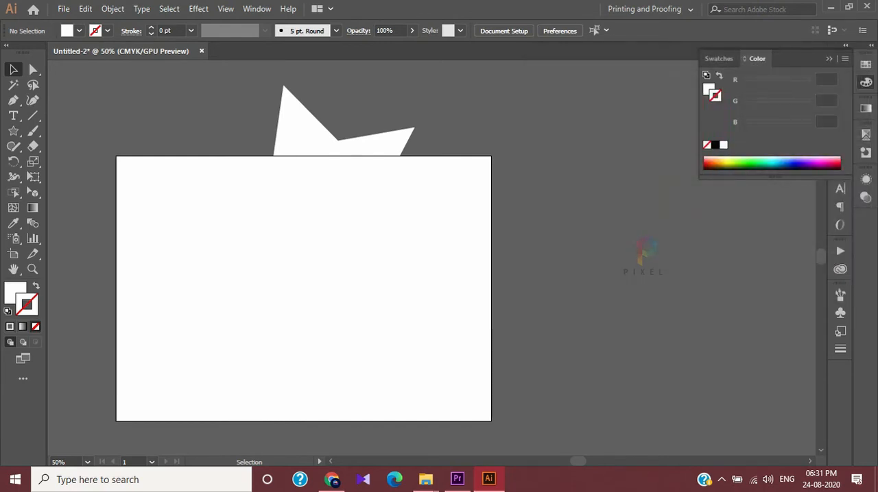
pyautogui.doubleClick(28, 306)
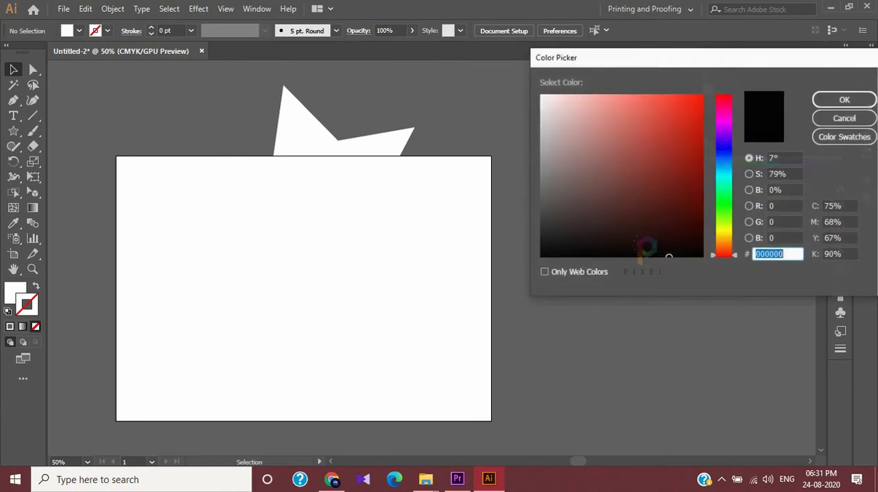
pyautogui.click(844, 119)
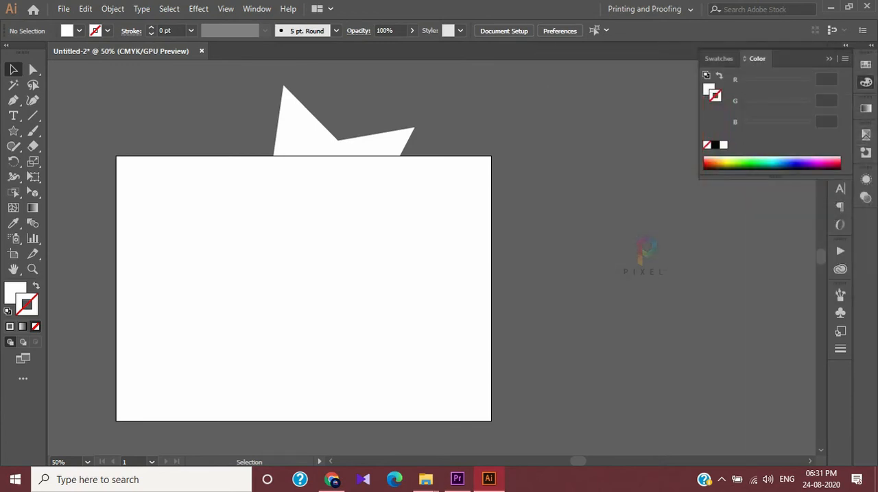
# Choose the black swatch as the stroke colour and raise the stroke weight to 10 pt with nothing selected
pyautogui.click(107, 30)
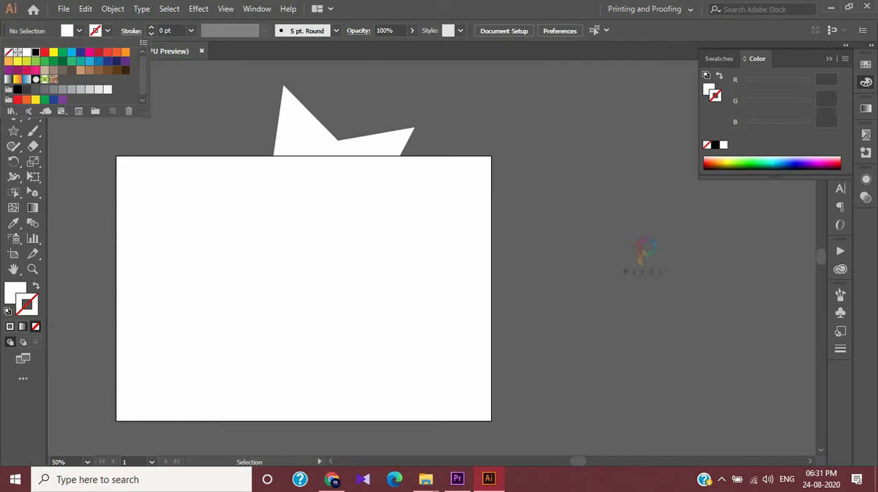
pyautogui.click(35, 52)
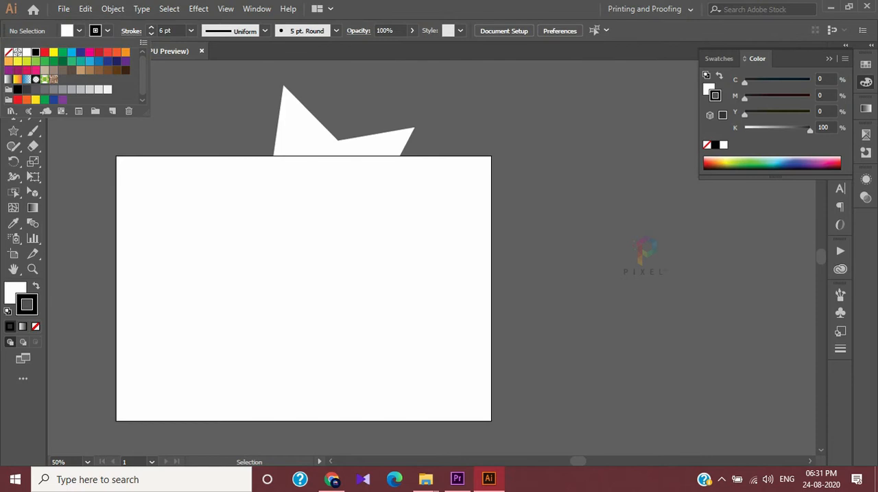
pyautogui.click(151, 28)
pyautogui.click(151, 28)
pyautogui.click(151, 28)
# Select all four shapes and give them a black 2 pt stroke
pyautogui.click(150, 28)
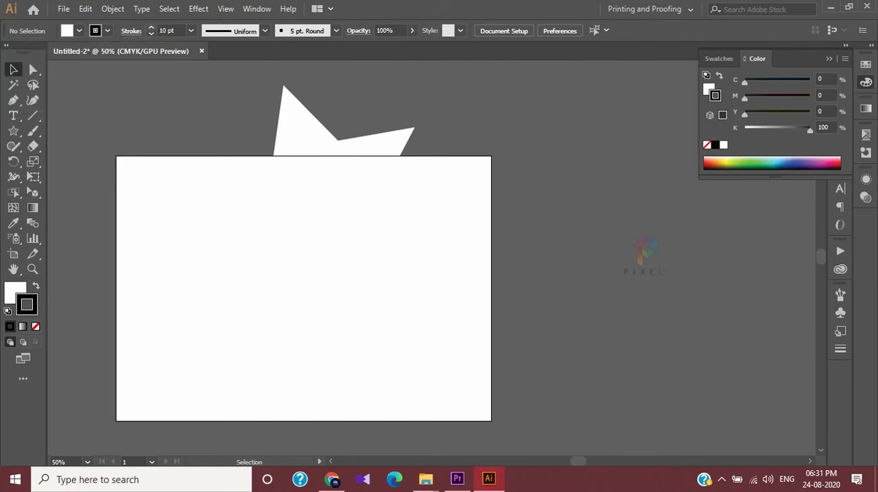
pyautogui.moveTo(157, 158); pyautogui.dragTo(437, 421)
pyautogui.click(151, 27)
pyautogui.click(151, 27)
pyautogui.click(151, 27)
# Set the fill of the four overlapping shapes to None, and reselect all of them
pyautogui.click(79, 31)
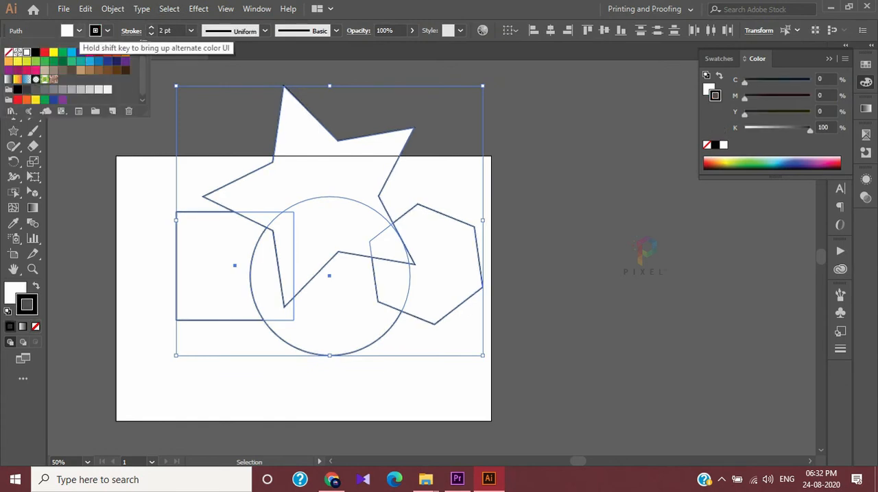
pyautogui.click(9, 52)
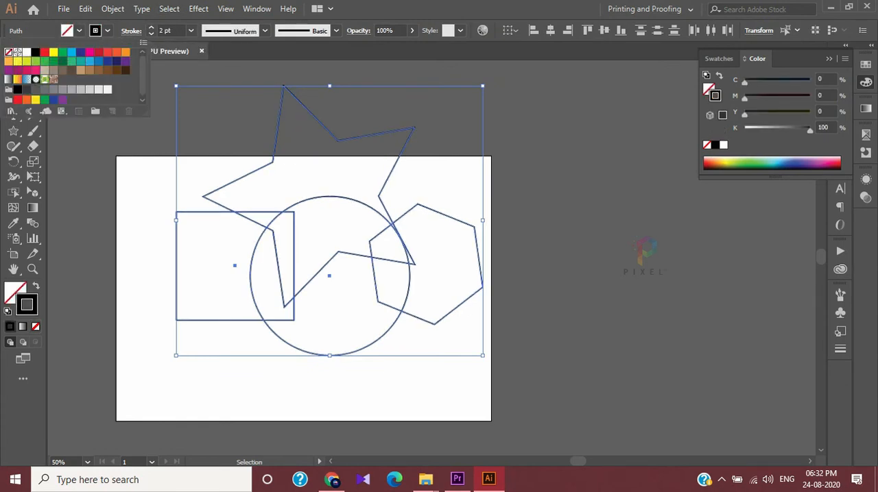
pyautogui.press('Escape')
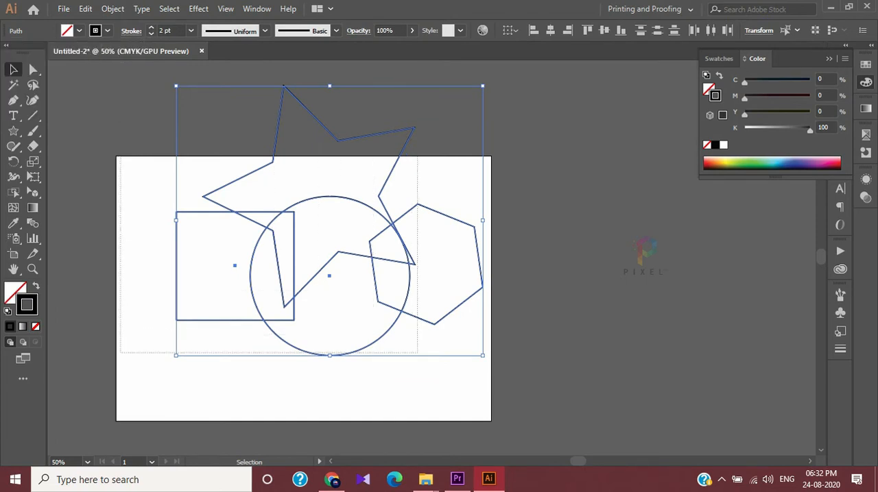
pyautogui.moveTo(344, 207); pyautogui.dragTo(343, 204)
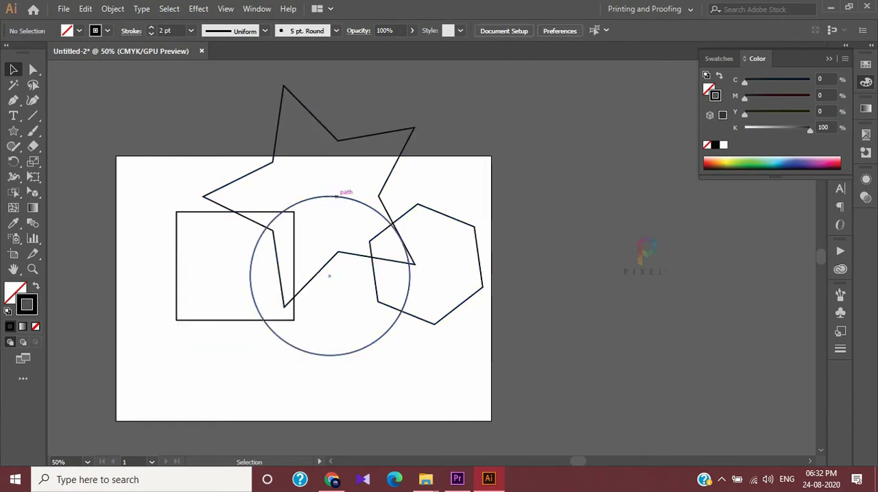
pyautogui.moveTo(219, 101); pyautogui.dragTo(490, 414)
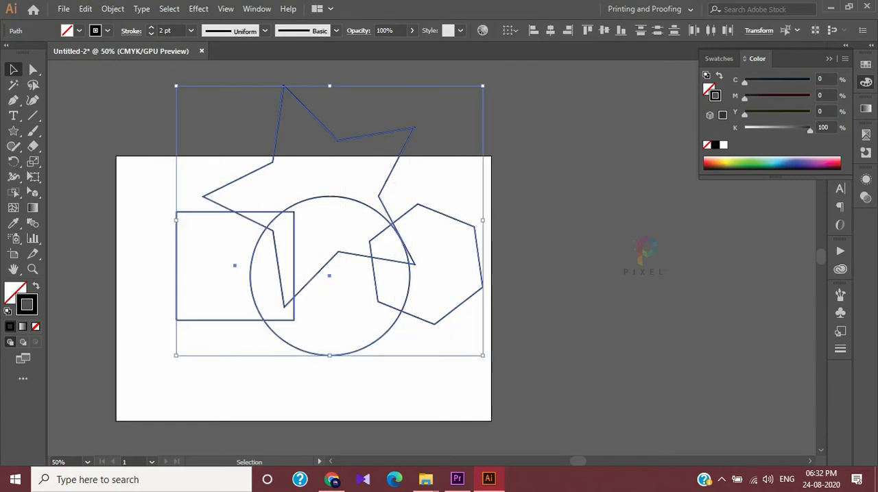
# Reselect the four overlapping outlined shapes, move them down onto the artboard and activate the Shape Builder tool
pyautogui.click(370, 105)
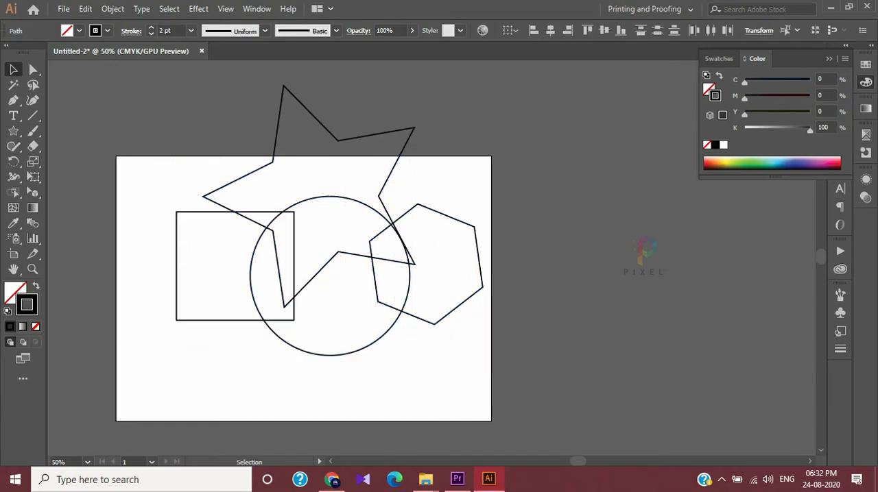
pyautogui.moveTo(135, 92); pyautogui.dragTo(469, 430)
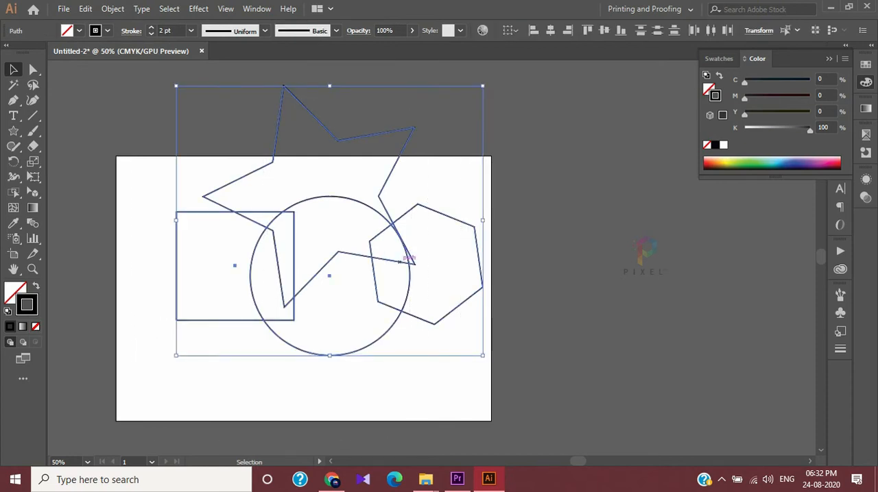
pyautogui.moveTo(410, 259); pyautogui.dragTo(401, 314)
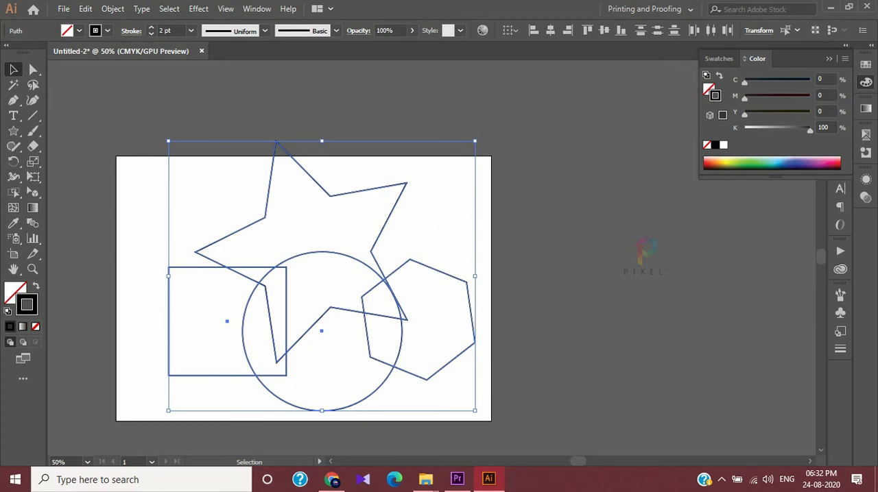
pyautogui.click(14, 192)
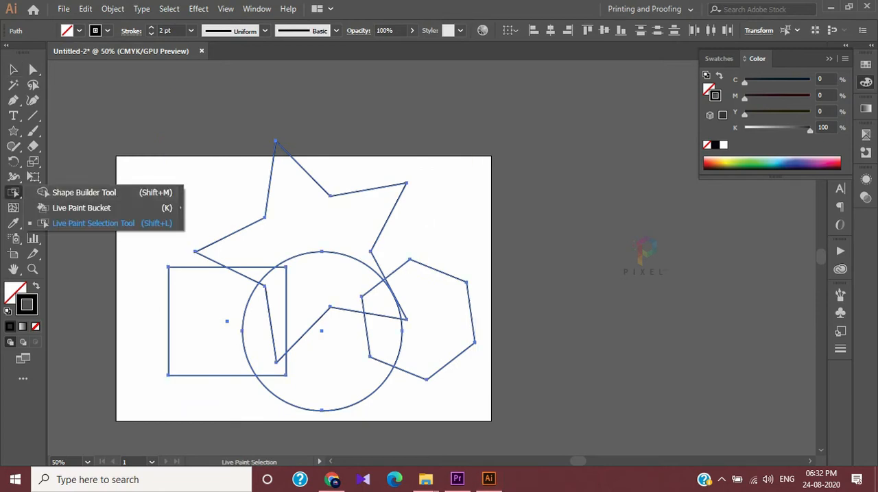
pyautogui.hotkey('shift', 'm')
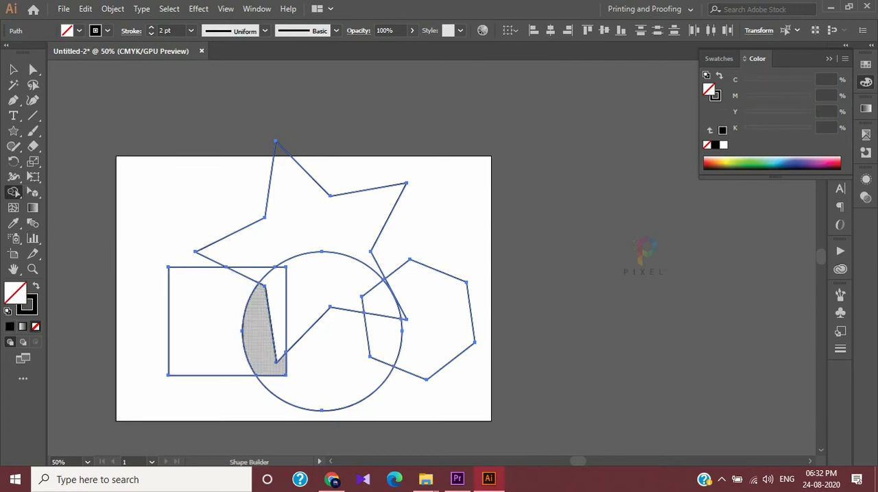
# Try to merge the square with the star using Shape Builder
pyautogui.click(208, 322)
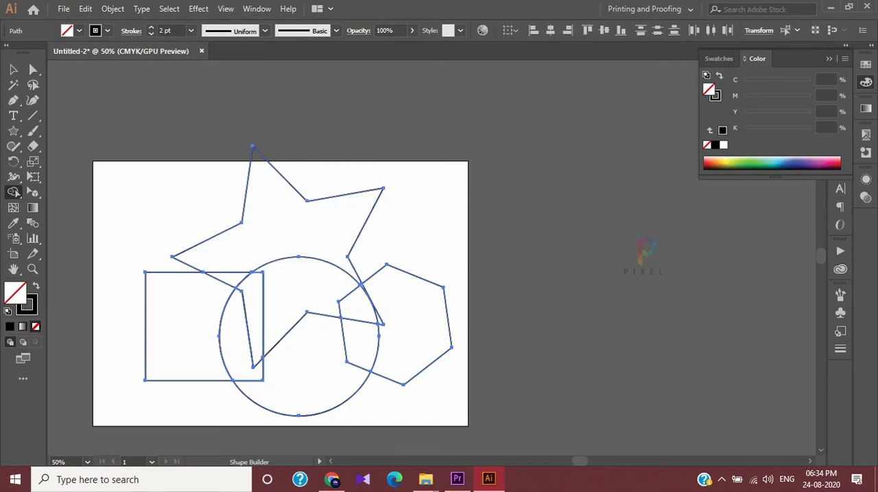
pyautogui.moveTo(253, 322)
pyautogui.mouseDown()
pyautogui.moveTo(206, 274)
pyautogui.moveTo(206, 252)
pyautogui.mouseUp()
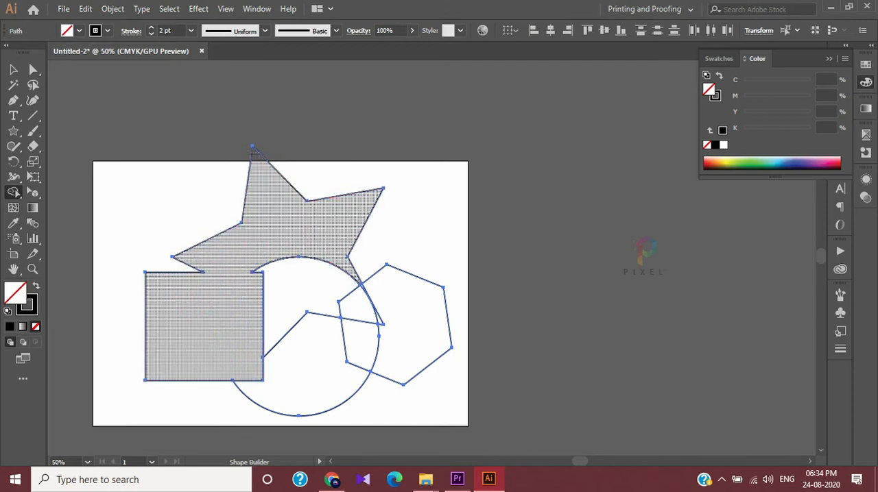
pyautogui.hotkey('ctrl', 'z')
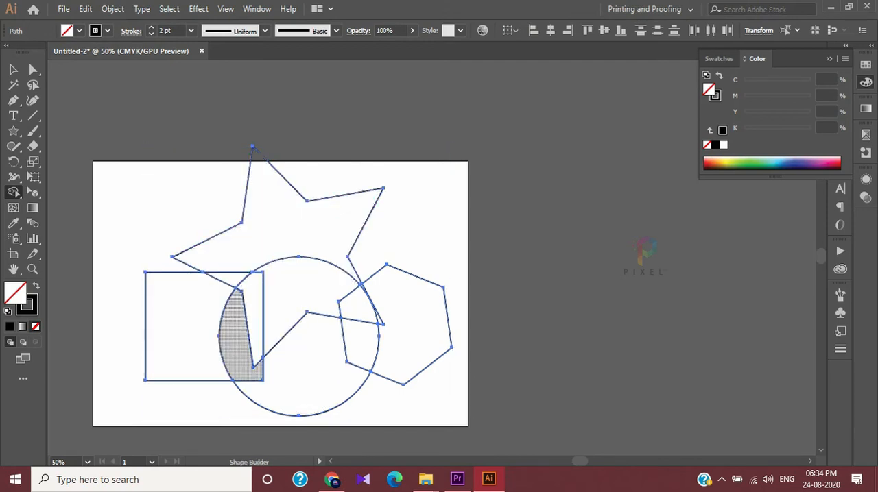
# Merge the square, star, circle and hexagon into one outline with Shape Builder and deselect it
pyautogui.moveTo(238, 340); pyautogui.dragTo(254, 306)
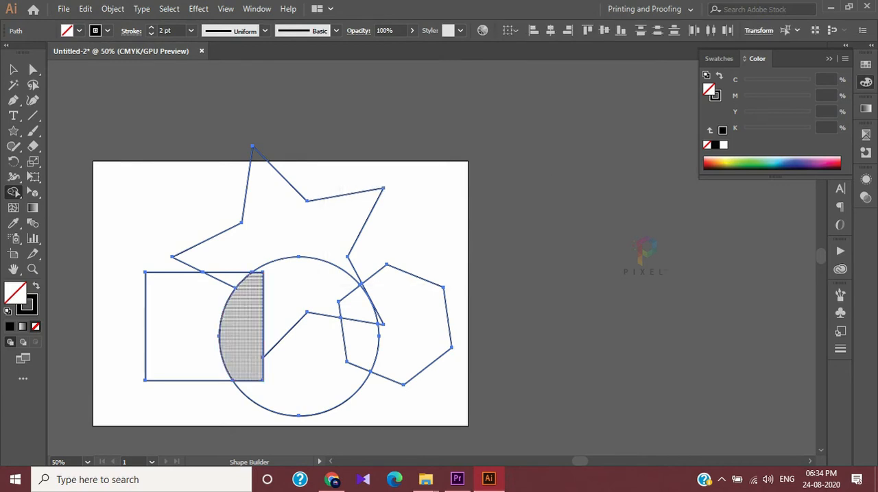
pyautogui.moveTo(195, 321)
pyautogui.mouseDown()
pyautogui.moveTo(235, 288)
pyautogui.moveTo(253, 252)
pyautogui.moveTo(282, 246)
pyautogui.moveTo(308, 253)
pyautogui.moveTo(357, 304)
pyautogui.moveTo(354, 318)
pyautogui.moveTo(343, 358)
pyautogui.moveTo(296, 370)
pyautogui.moveTo(188, 314)
pyautogui.moveTo(219, 264)
pyautogui.mouseUp()
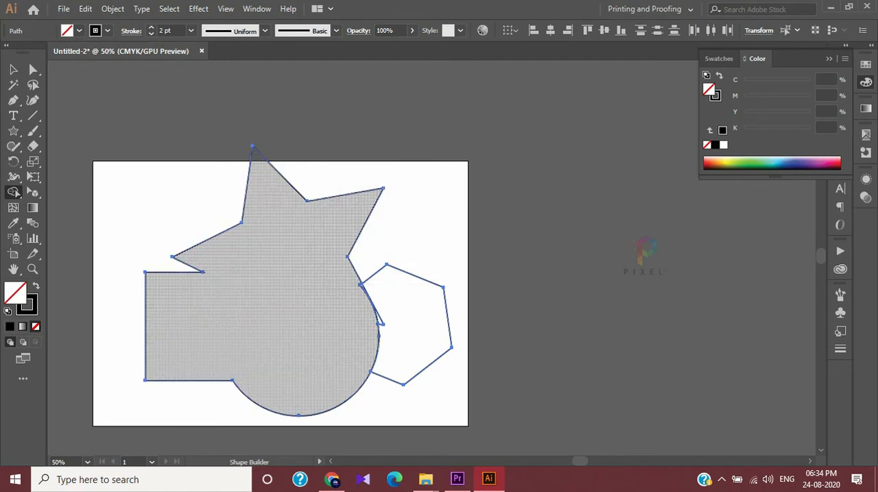
pyautogui.moveTo(374, 301)
pyautogui.mouseDown()
pyautogui.moveTo(420, 302)
pyautogui.moveTo(376, 343)
pyautogui.mouseUp()
pyautogui.click(13, 69)
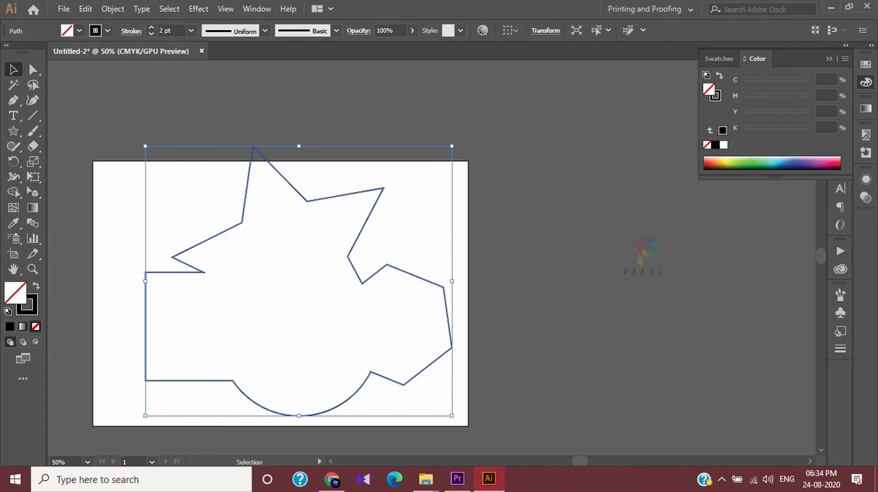
pyautogui.hotkey('ctrl', 'shift', 'a')
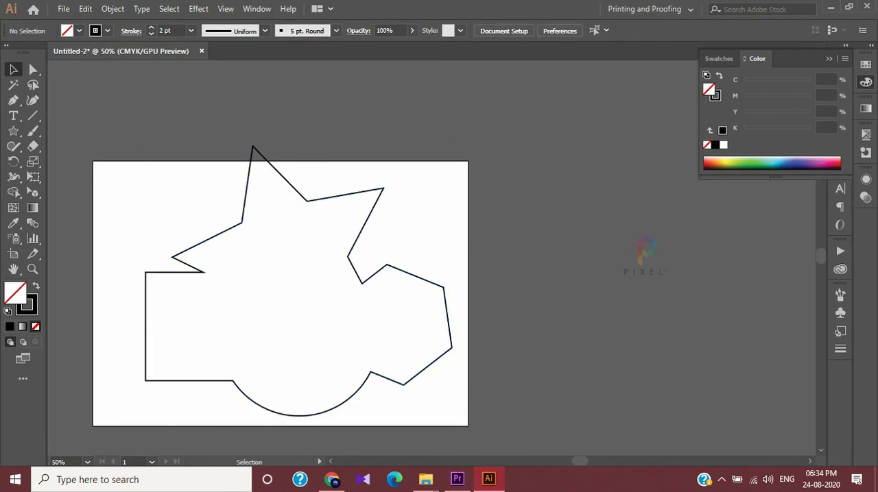
# Fill the merged shape with the light red D8675B using the Color Picker, and deselect it
pyautogui.click(379, 198)
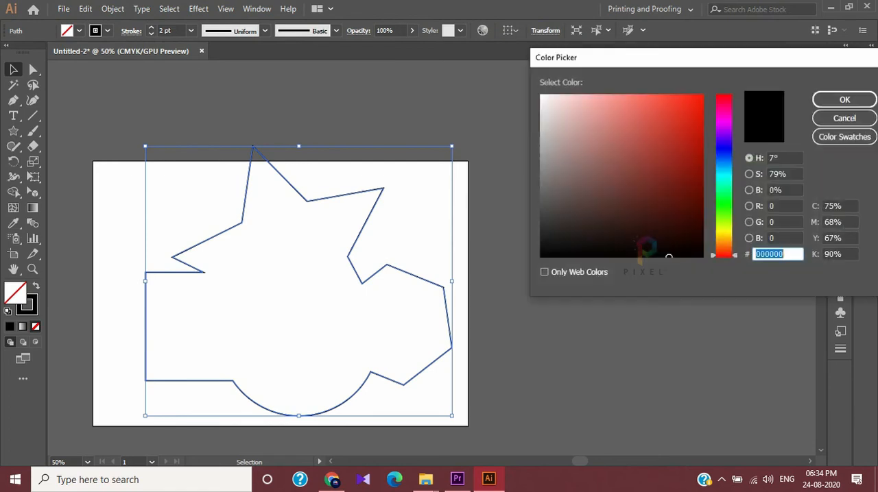
pyautogui.click(634, 119)
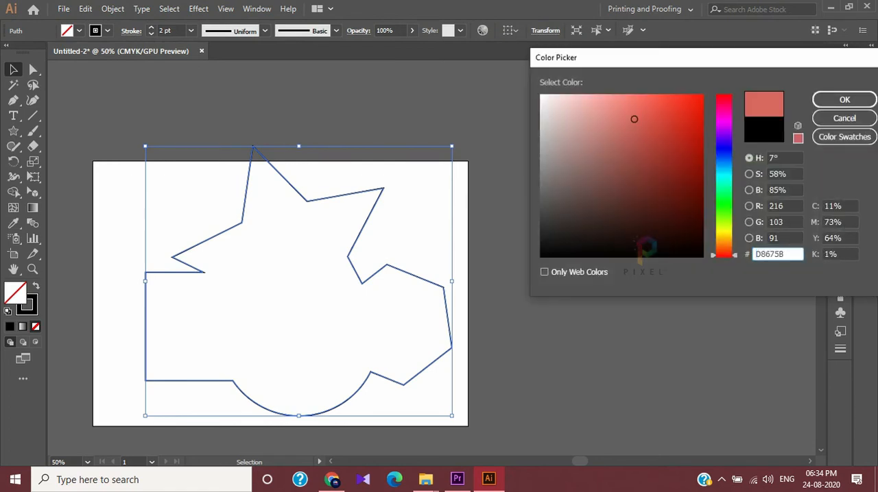
pyautogui.click(844, 100)
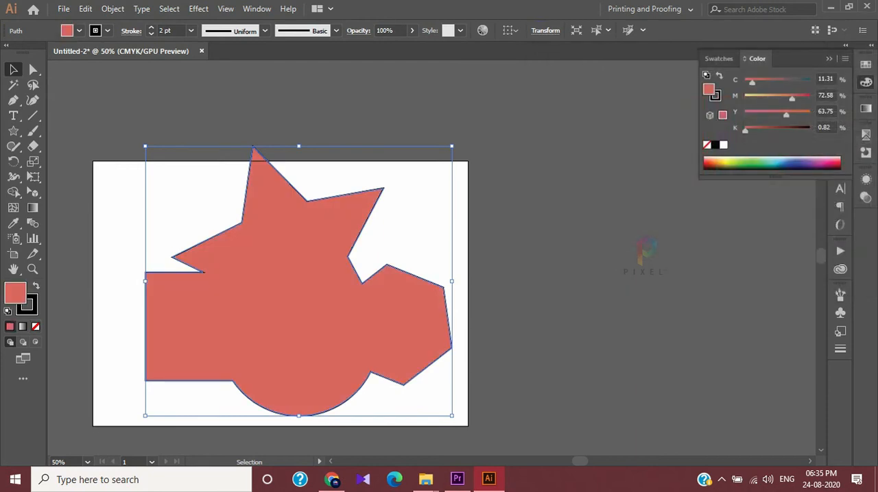
pyautogui.click(113, 127)
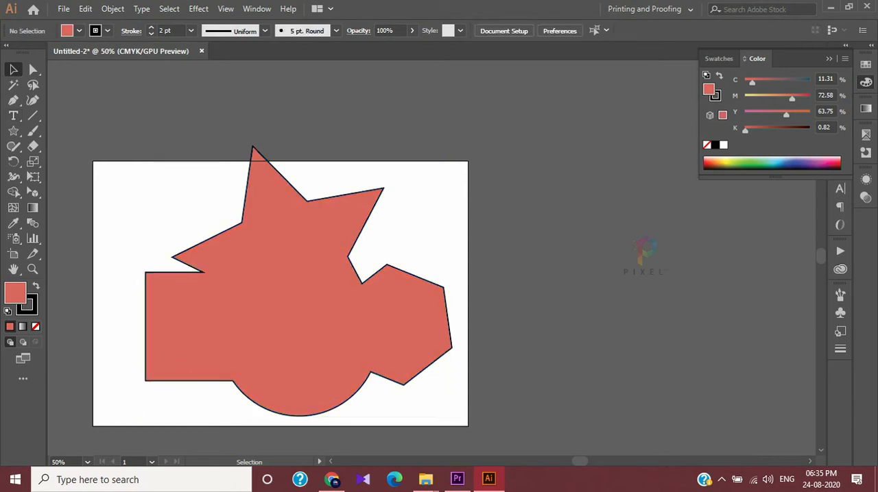
# Move the merged red shape around the artboard as one piece and delete it
pyautogui.moveTo(302, 325); pyautogui.dragTo(369, 268)
pyautogui.click(405, 391)
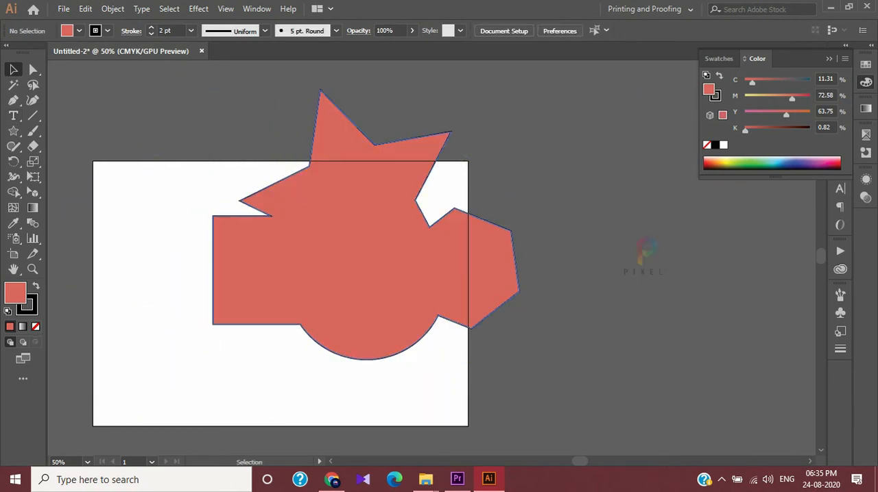
pyautogui.moveTo(345, 299); pyautogui.dragTo(288, 360)
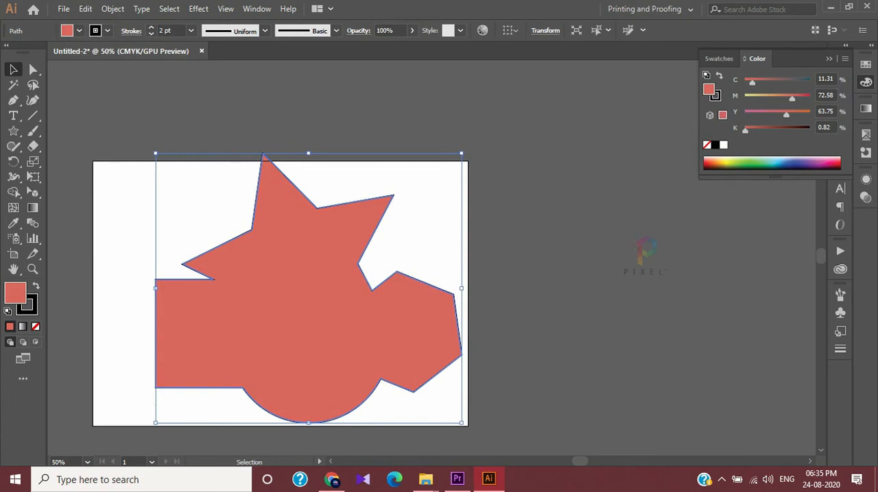
pyautogui.moveTo(279, 300); pyautogui.dragTo(262, 263)
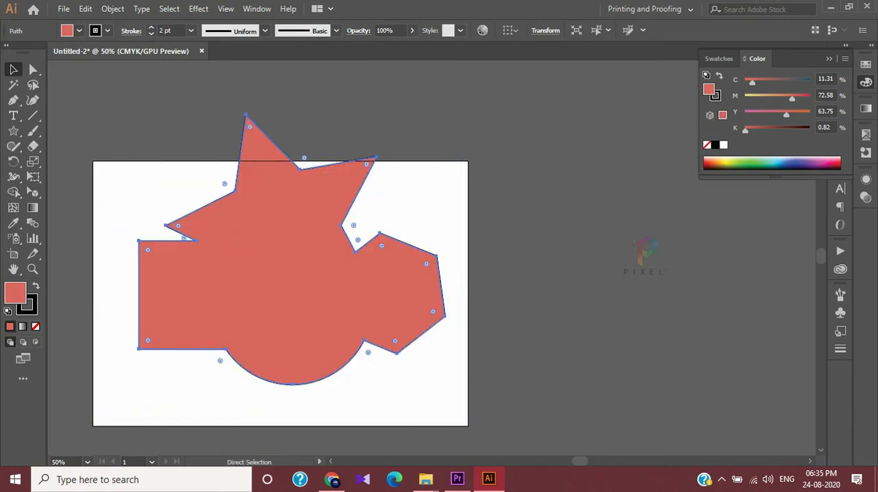
pyautogui.hotkey('ctrl', '0')
pyautogui.moveTo(506, 140); pyautogui.dragTo(457, 209)
pyautogui.press('Delete')
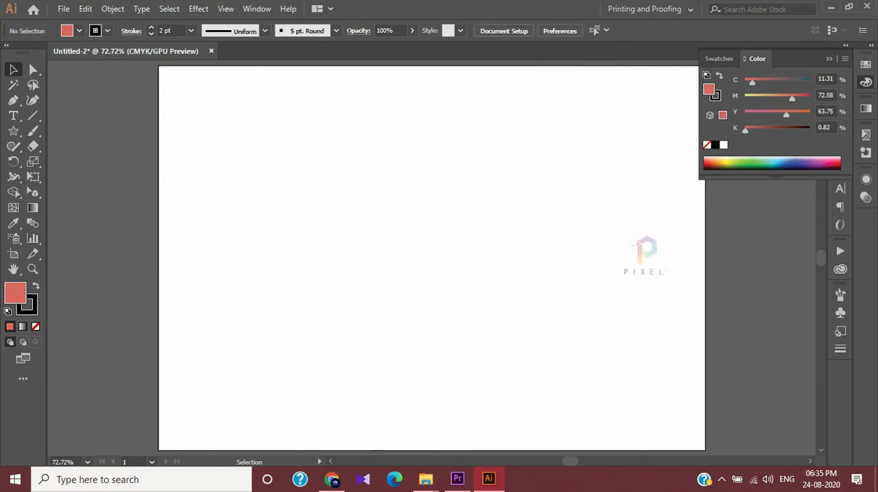
# Draw a large circle on the empty artboard with the Ellipse tool and set its fill to None
pyautogui.click(14, 192)
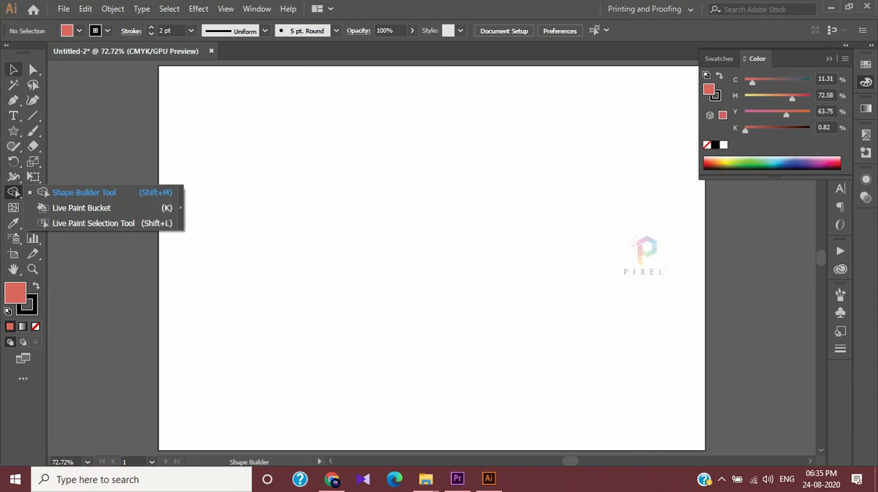
pyautogui.click(14, 69)
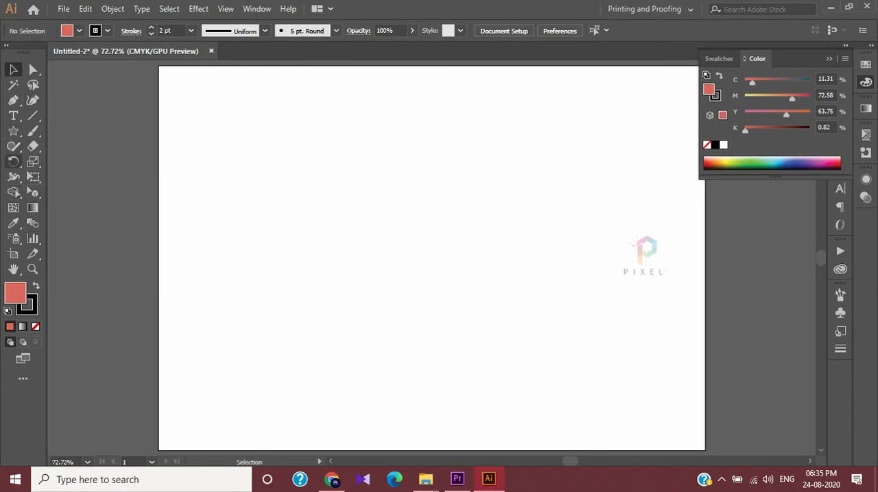
pyautogui.click(13, 146)
pyautogui.click(13, 131)
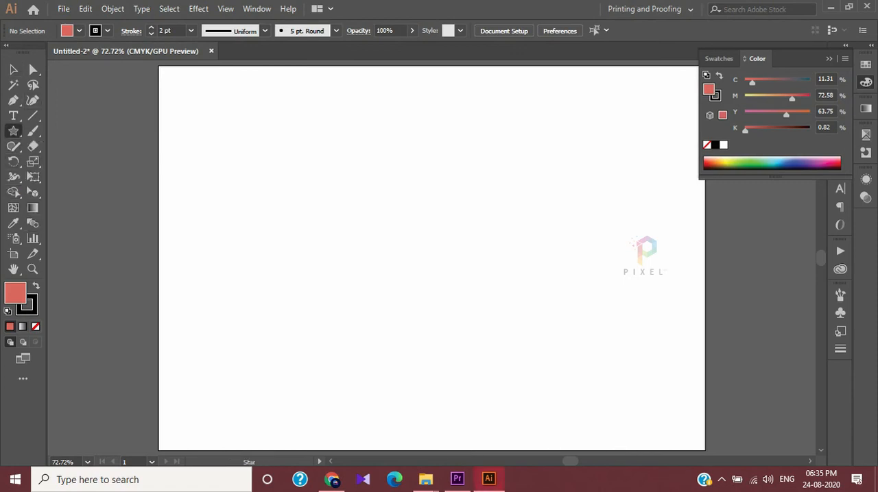
pyautogui.click(71, 162)
pyautogui.moveTo(203, 154); pyautogui.dragTo(468, 418)
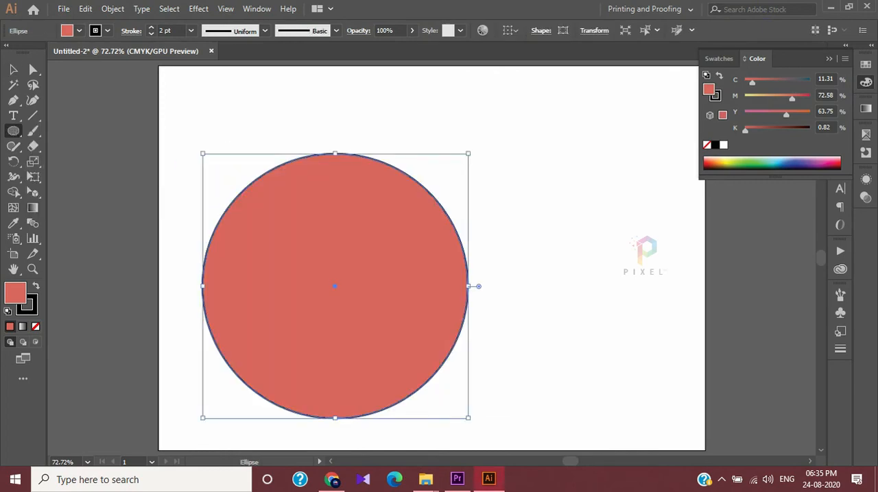
pyautogui.click(35, 326)
# Duplicate the circle twice, placing the copies so that all three outlines overlap
pyautogui.click(13, 70)
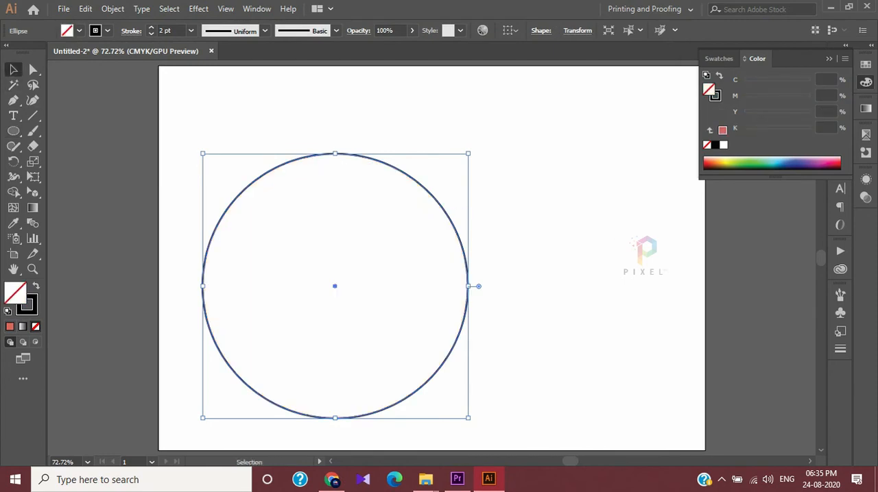
pyautogui.moveTo(446, 206); pyautogui.dragTo(520, 164)
pyautogui.moveTo(520, 164); pyautogui.dragTo(464, 154)
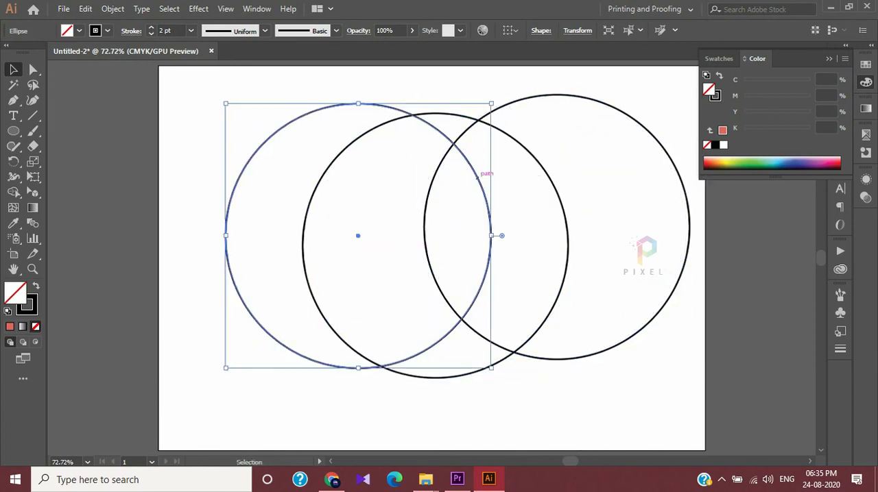
pyautogui.scroll(2, 493, 161)
pyautogui.scroll(2, 507, 165)
pyautogui.scroll(-5, 441, 265)
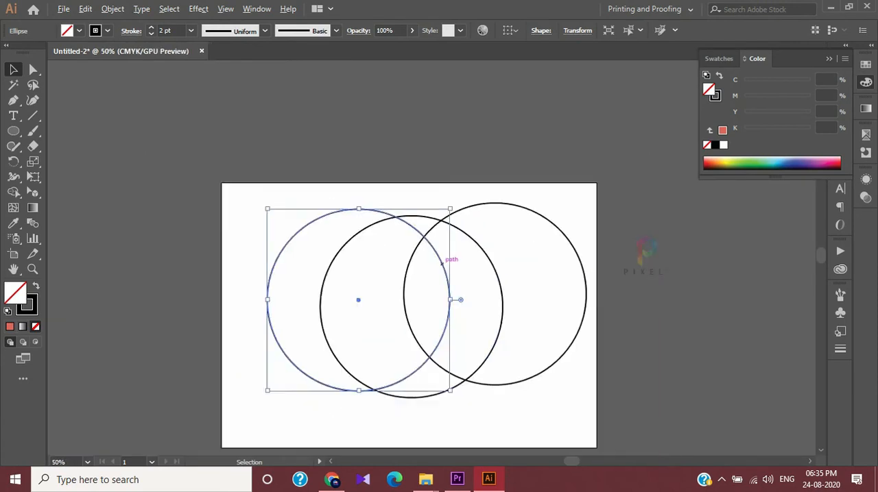
# Arrange the three circles as a Venn diagram, one centred above the other two, and deselect them
pyautogui.moveTo(377, 242); pyautogui.dragTo(406, 198)
pyautogui.moveTo(468, 325); pyautogui.dragTo(497, 330)
pyautogui.moveTo(460, 208); pyautogui.dragTo(490, 195)
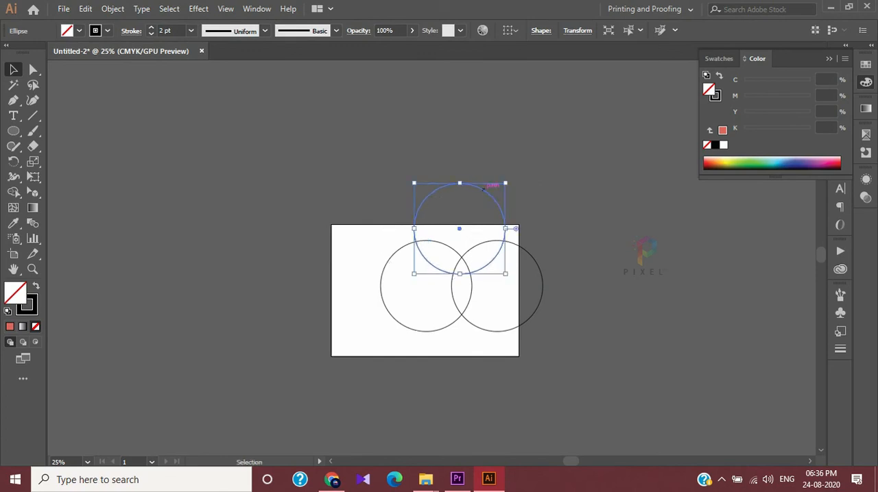
pyautogui.click(549, 172)
pyautogui.scroll(2, 541, 267)
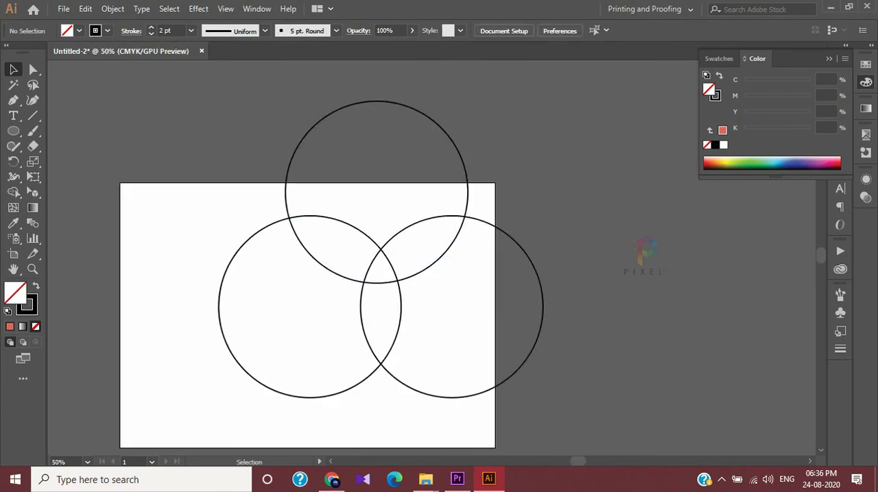
pyautogui.scroll(-1, 542, 266)
pyautogui.hscroll(1, 542, 266)
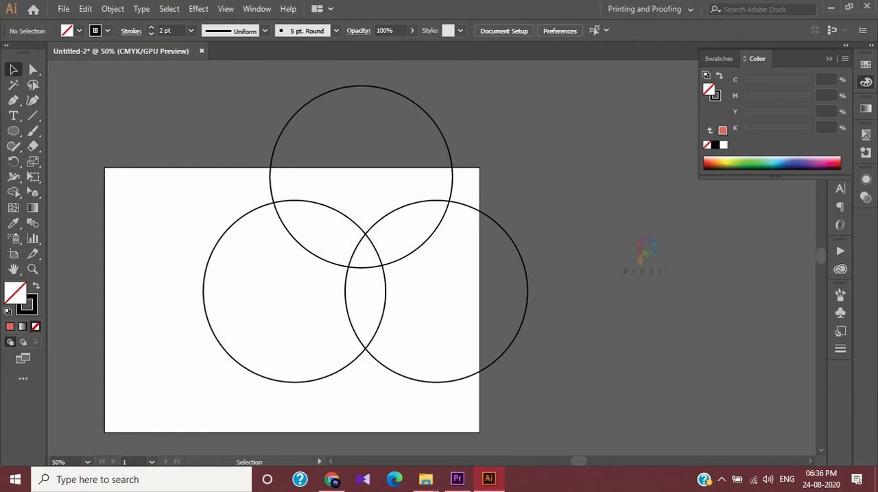
# Set the Live Paint Bucket's fill colour to red F21706 and paint the overlap of the upper and left circles
pyautogui.click(14, 192)
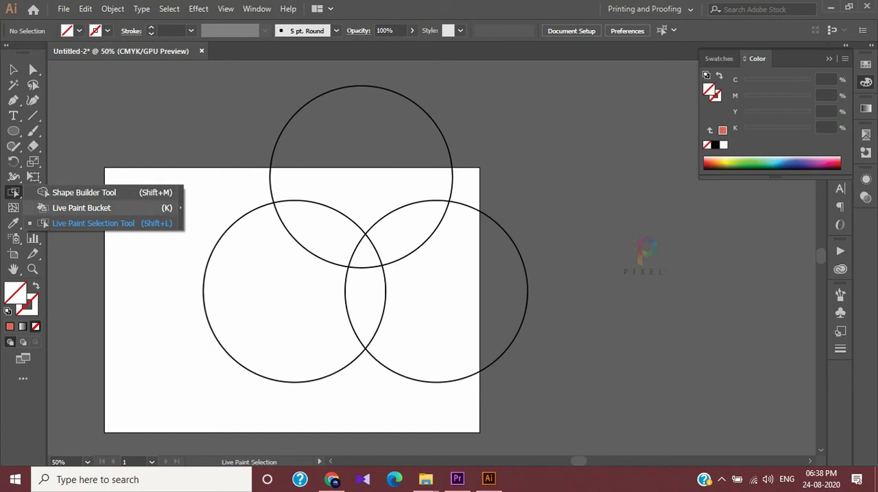
pyautogui.click(81, 208)
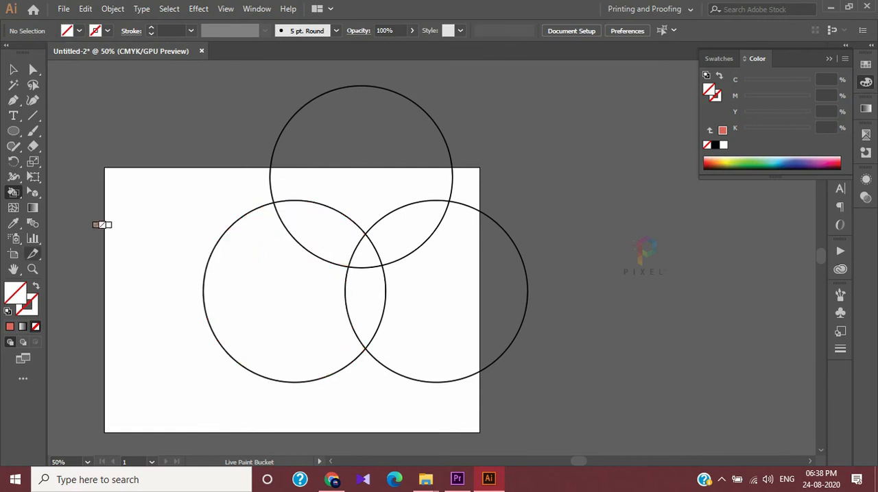
pyautogui.doubleClick(15, 294)
pyautogui.write('F21706')
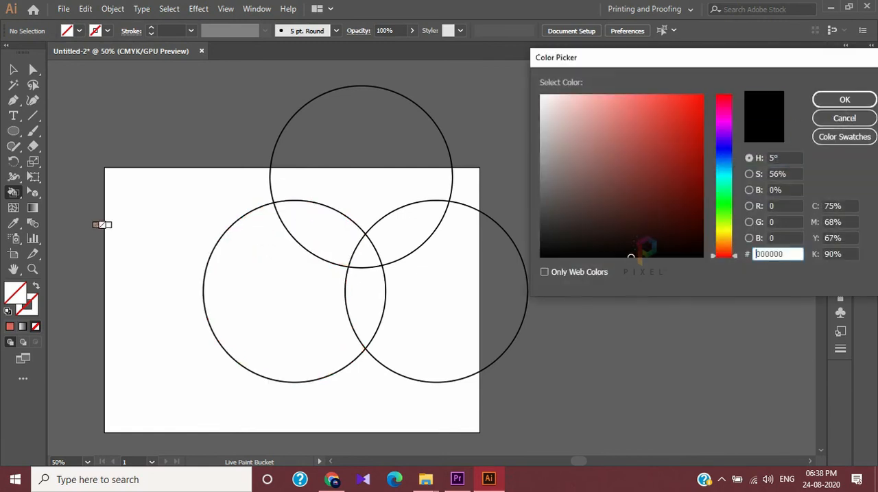
pyautogui.press('Return')
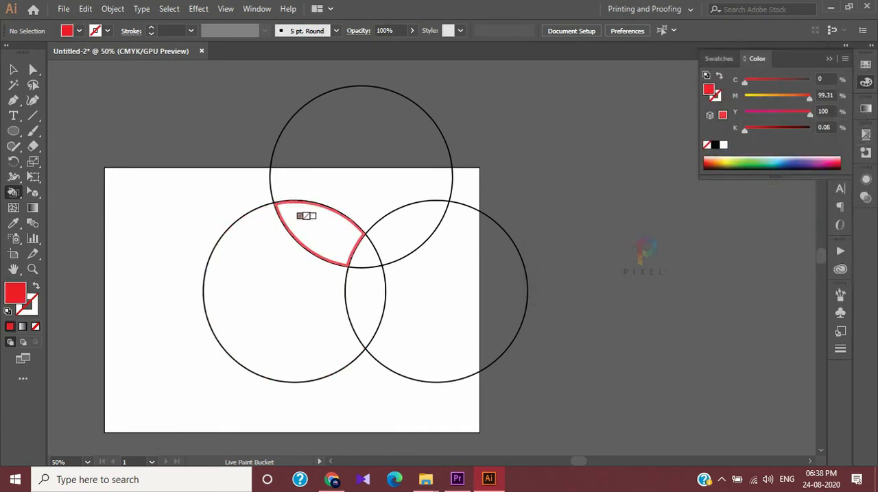
pyautogui.click(322, 215)
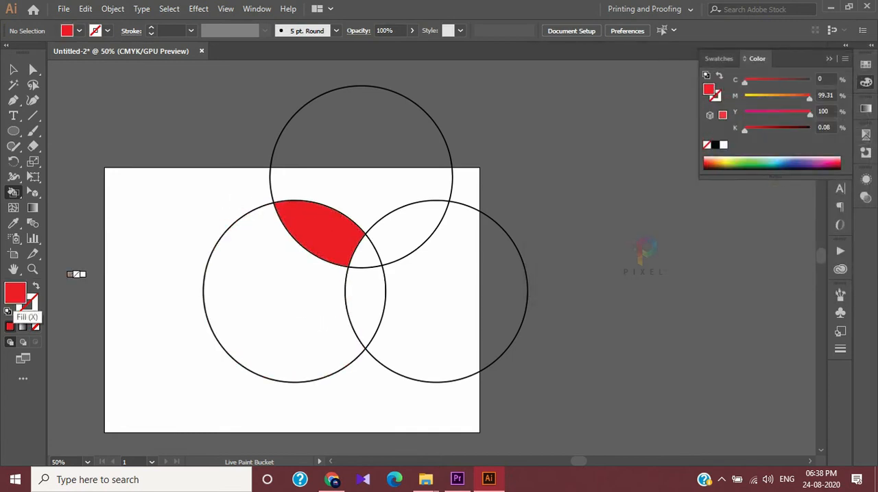
# Set the Live Paint Bucket's fill colour to blue and paint the overlap of the left and right circles
pyautogui.doubleClick(15, 295)
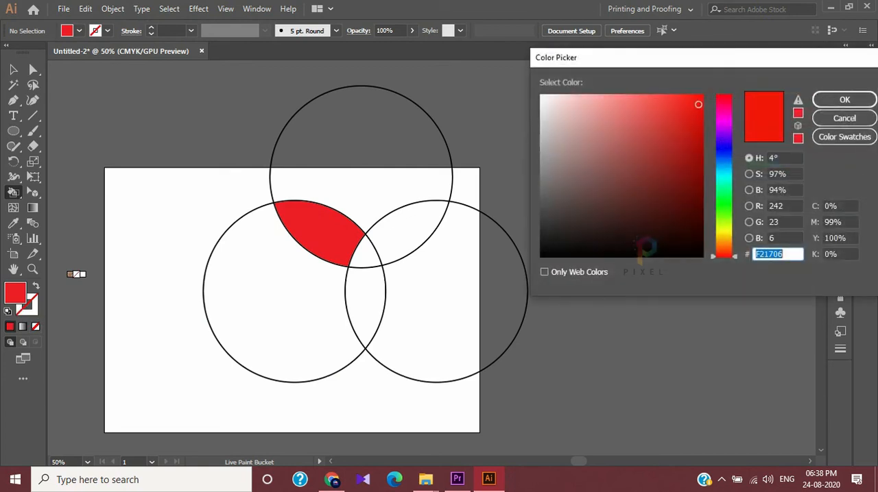
pyautogui.click(724, 149)
pyautogui.press('Return')
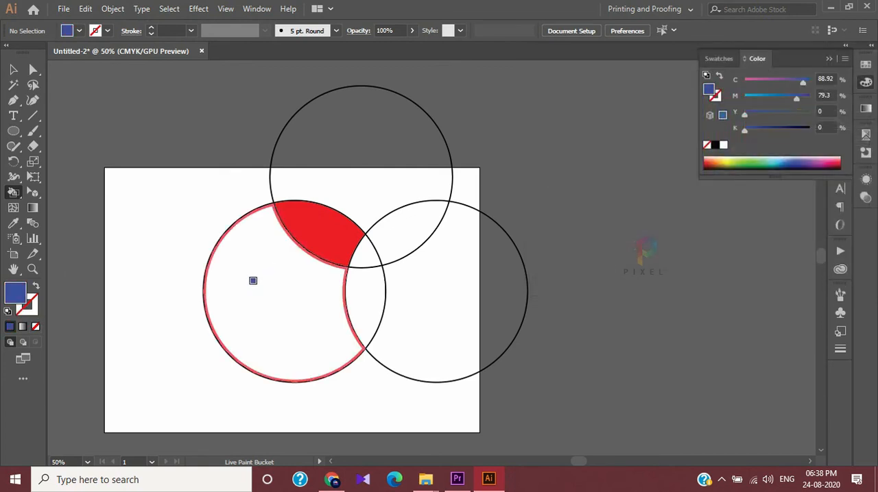
pyautogui.click(353, 288)
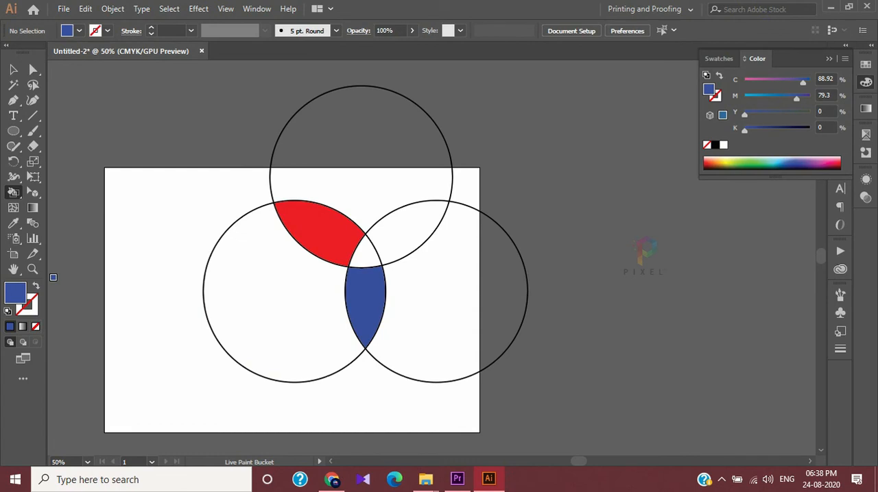
# Set the fill colour to green 31ED0A and paint the overlap of the upper and right circles
pyautogui.doubleClick(16, 295)
pyautogui.click(724, 208)
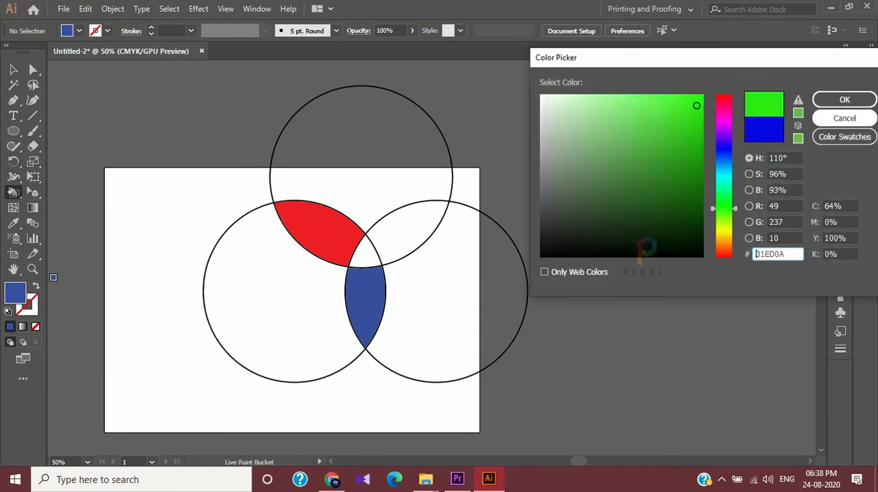
pyautogui.click(844, 100)
pyautogui.click(387, 218)
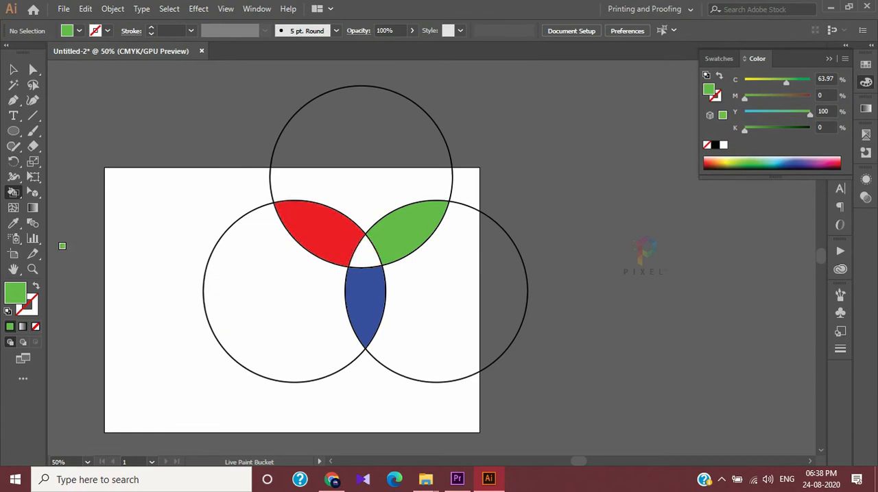
# Set the fill colour to yellow EAD40C and paint the central area shared by all three circles
pyautogui.doubleClick(15, 295)
pyautogui.click(723, 234)
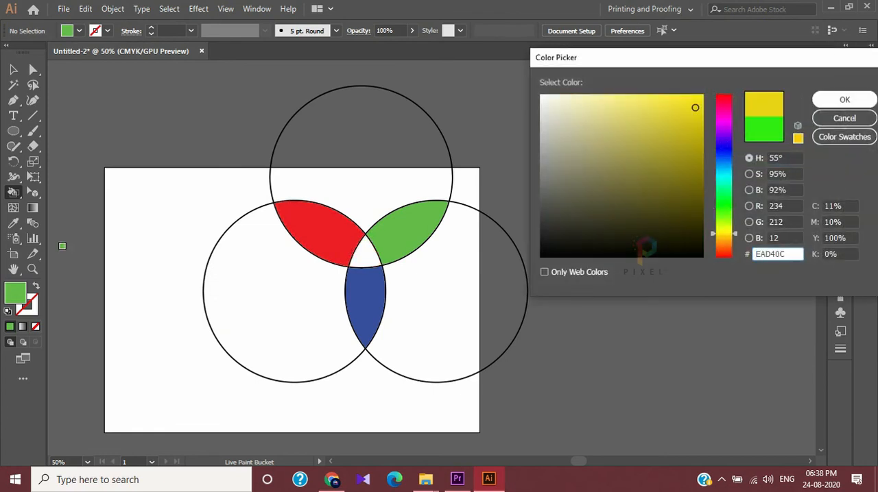
pyautogui.click(844, 99)
pyautogui.click(359, 247)
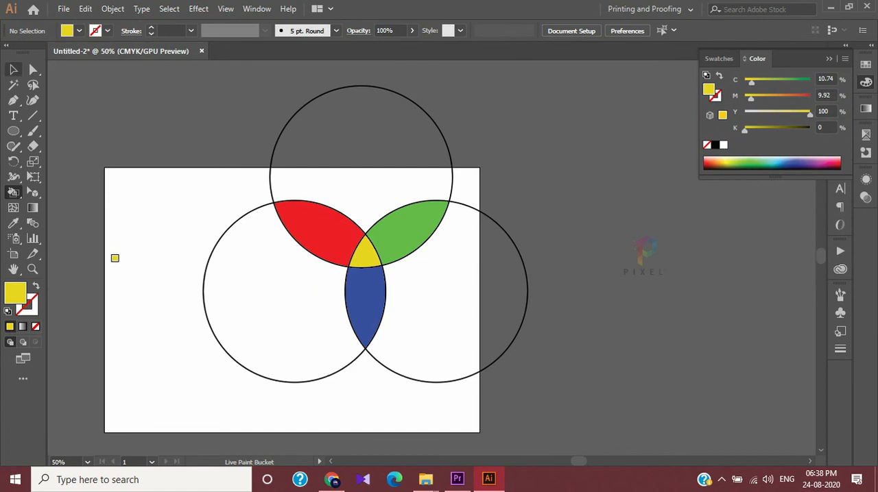
# Delete the unpainted part of the left circle and its outline using the Live Paint Selection tool
pyautogui.press('y')
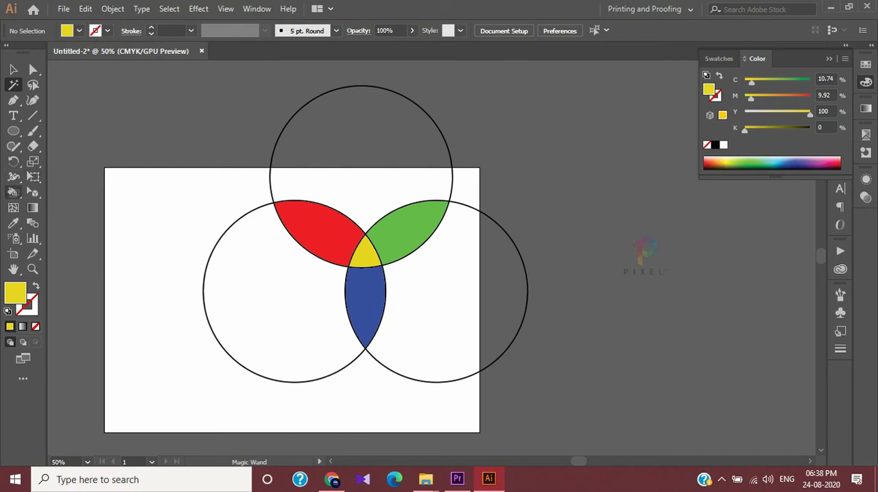
pyautogui.click(13, 192)
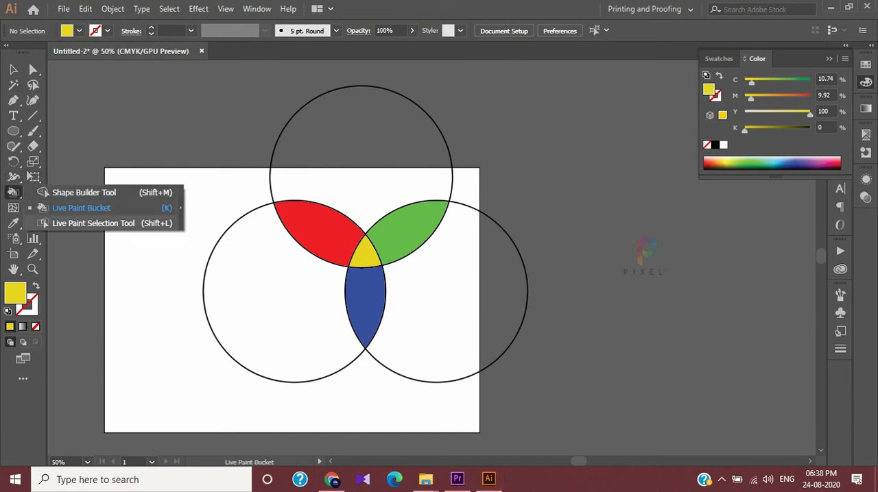
pyautogui.click(83, 223)
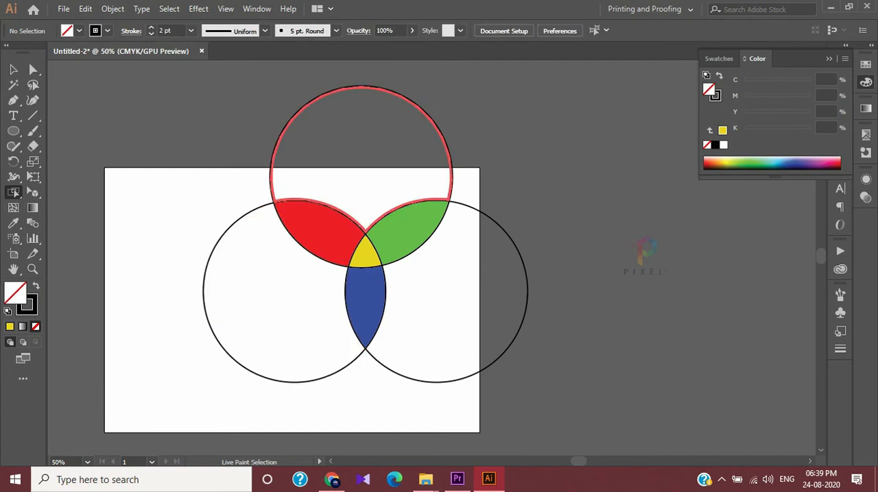
pyautogui.moveTo(160, 252); pyautogui.dragTo(229, 323)
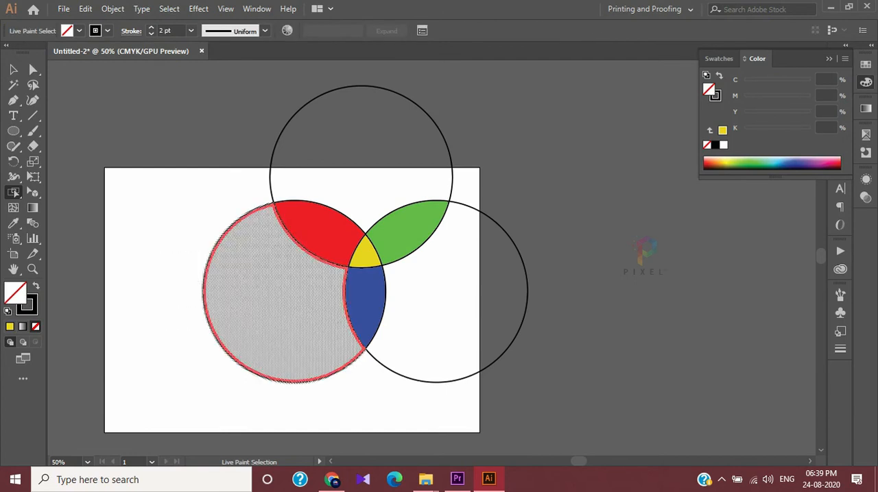
pyautogui.moveTo(177, 247); pyautogui.dragTo(244, 369)
pyautogui.press('Delete')
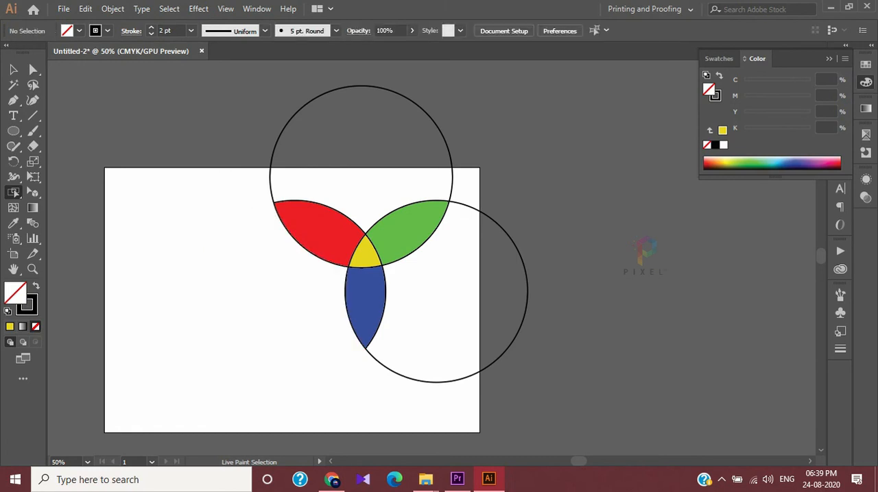
# Delete the unpainted parts of the upper and right circles together with their outlines
pyautogui.moveTo(301, 124); pyautogui.dragTo(329, 165)
pyautogui.press('Delete')
pyautogui.moveTo(525, 235); pyautogui.dragTo(405, 358)
pyautogui.press('Delete')
pyautogui.hotkey('ctrl', 'z')
pyautogui.moveTo(562, 354); pyautogui.dragTo(434, 299)
pyautogui.press('Delete')
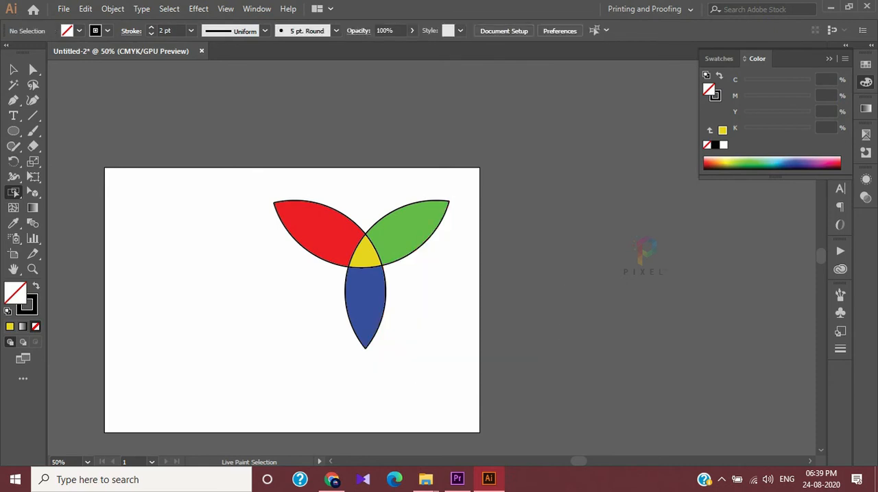
# Move the whole painted three-petal shape toward the artboard's centre and deselect it
pyautogui.click(13, 70)
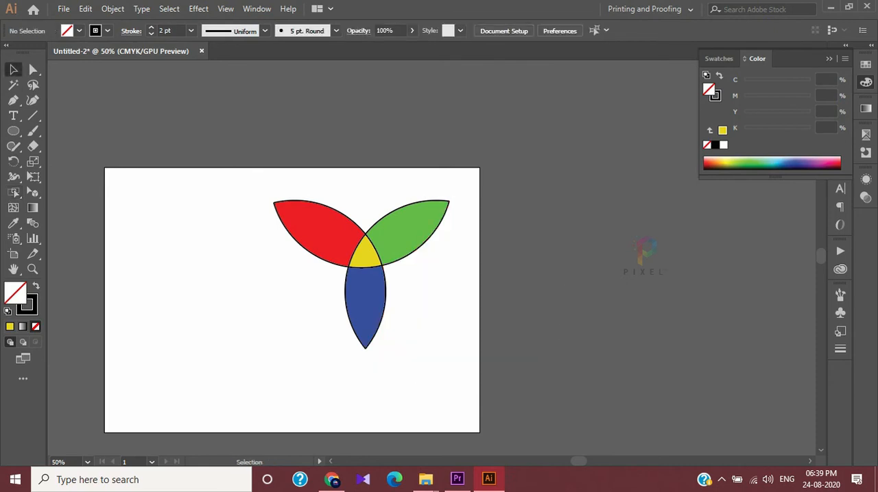
pyautogui.moveTo(246, 179)
pyautogui.mouseDown()
pyautogui.moveTo(353, 294)
pyautogui.moveTo(473, 376)
pyautogui.mouseUp()
pyautogui.moveTo(420, 231)
pyautogui.mouseDown()
pyautogui.moveTo(336, 291)
pyautogui.moveTo(350, 272)
pyautogui.mouseUp()
pyautogui.click(410, 322)
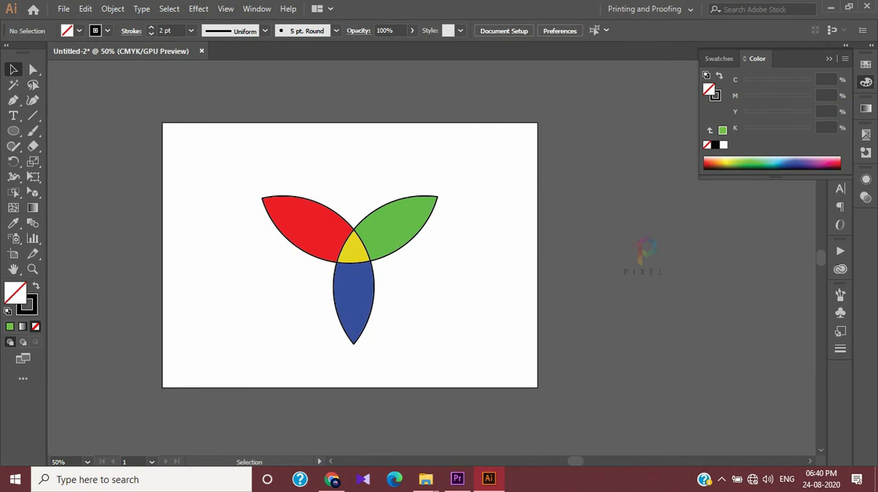
# Select the entire three-petal artwork and delete it to empty the artboard
pyautogui.moveTo(236, 158)
pyautogui.mouseDown()
pyautogui.moveTo(323, 296)
pyautogui.moveTo(478, 388)
pyautogui.mouseUp()
pyautogui.hotkey('ctrl', 'alt', 'x')
pyautogui.press('Delete')
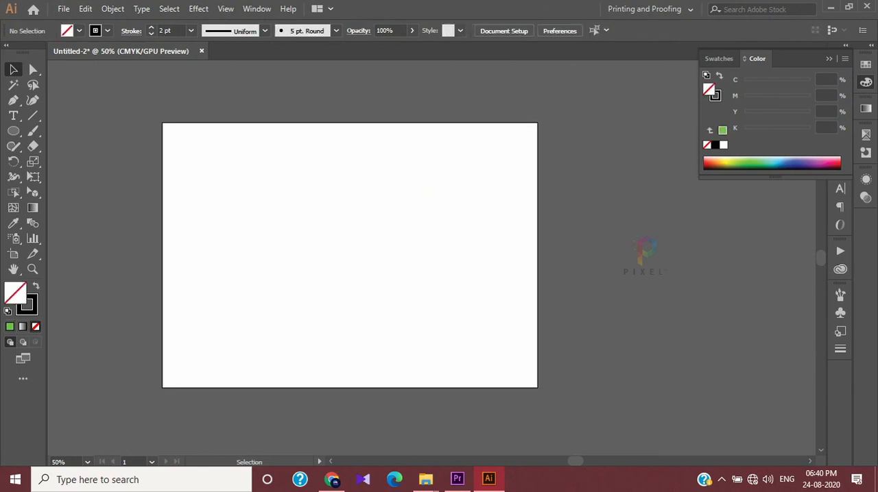
# Activate the Perspective Grid tool to display the perspective grid over the empty artboard
pyautogui.click(14, 193)
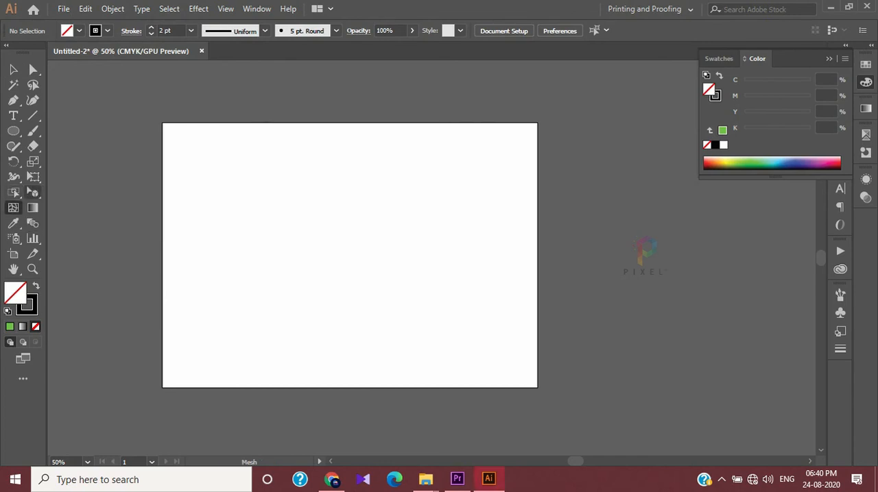
pyautogui.click(32, 193)
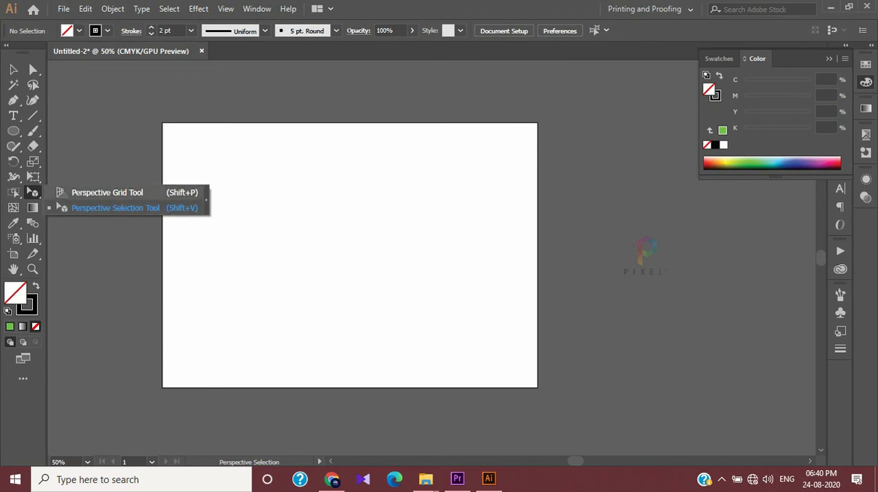
pyautogui.click(13, 69)
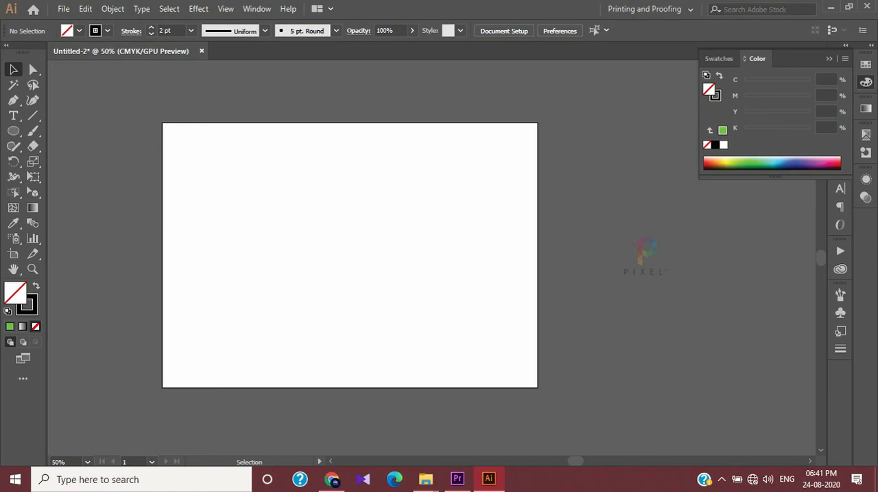
pyautogui.click(32, 192)
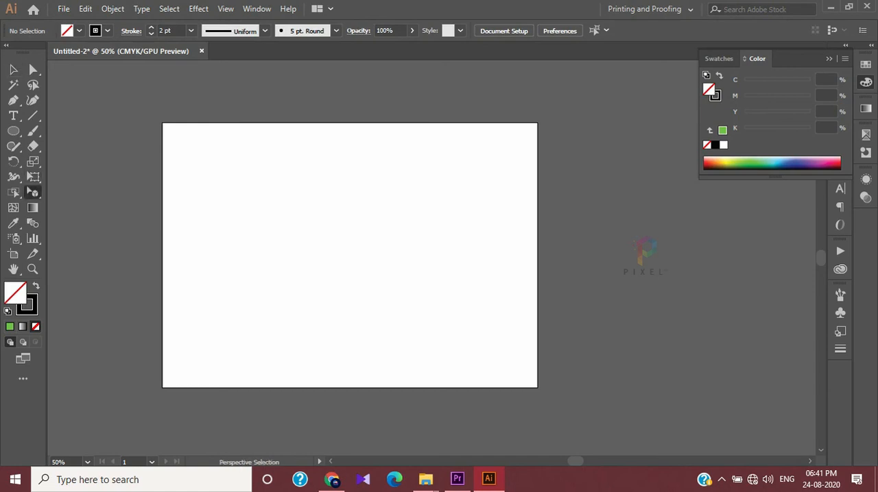
pyautogui.click(32, 192)
pyautogui.click(107, 192)
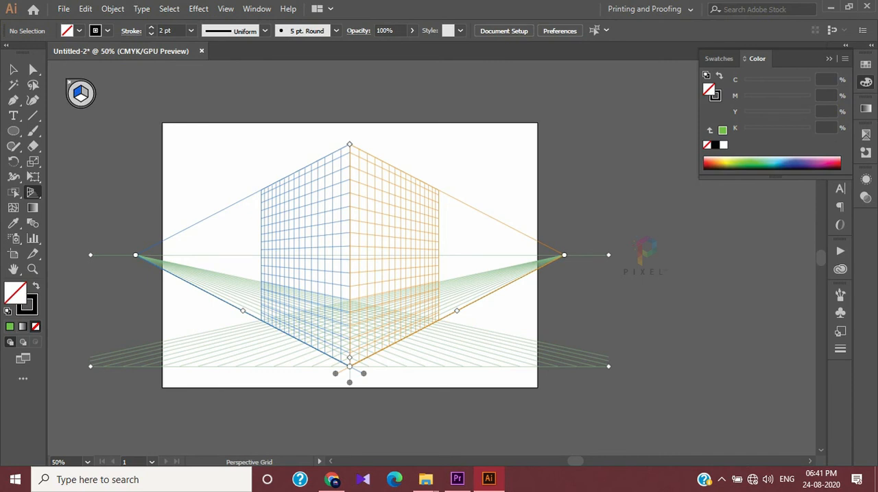
# Switch the perspective grid to the One Point Perspective preset 1P-Normal View
pyautogui.click(225, 9)
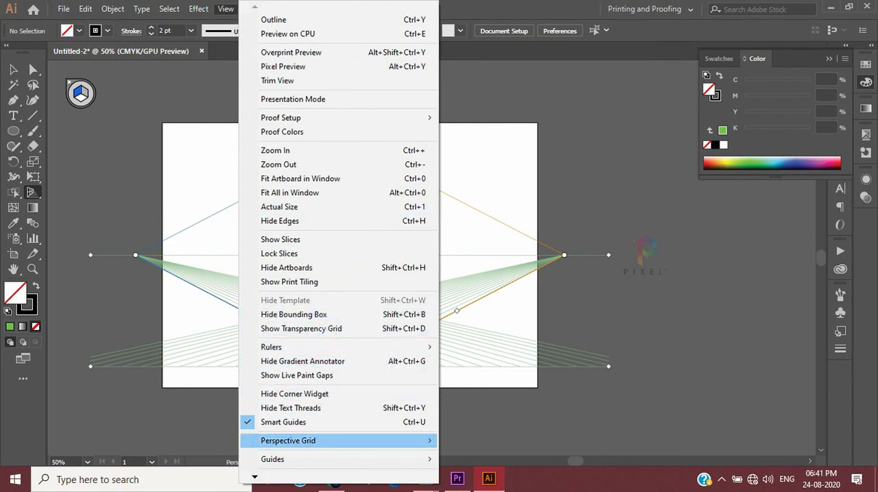
pyautogui.moveTo(295, 441)
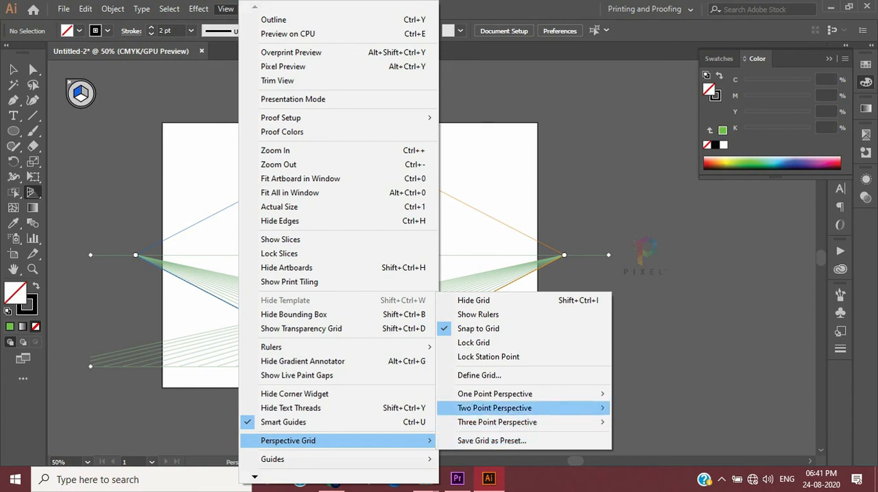
pyautogui.moveTo(495, 394)
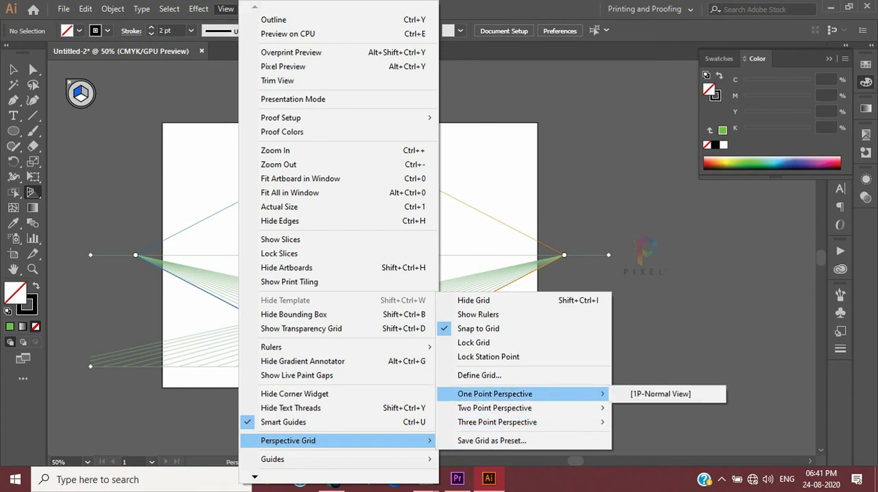
pyautogui.click(660, 395)
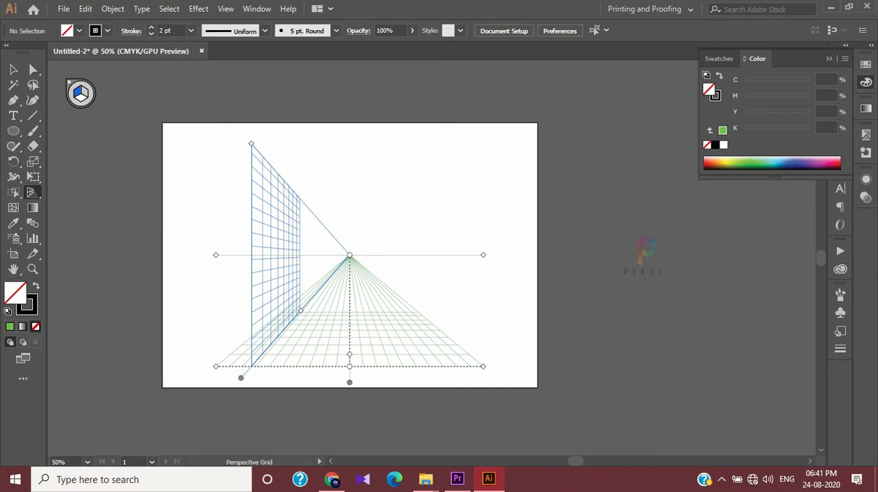
pyautogui.press('l')
# Switch the perspective grid to the Two Point Perspective preset 2P-Normal View
pyautogui.click(226, 9)
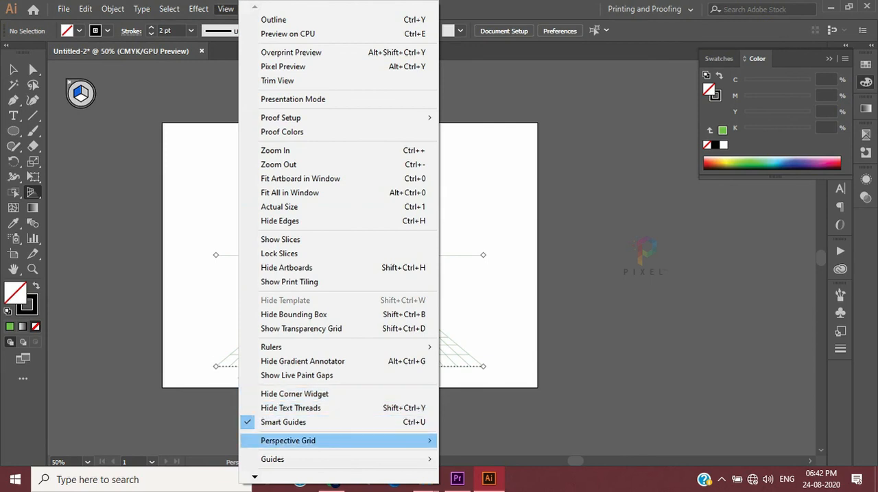
pyautogui.moveTo(343, 440)
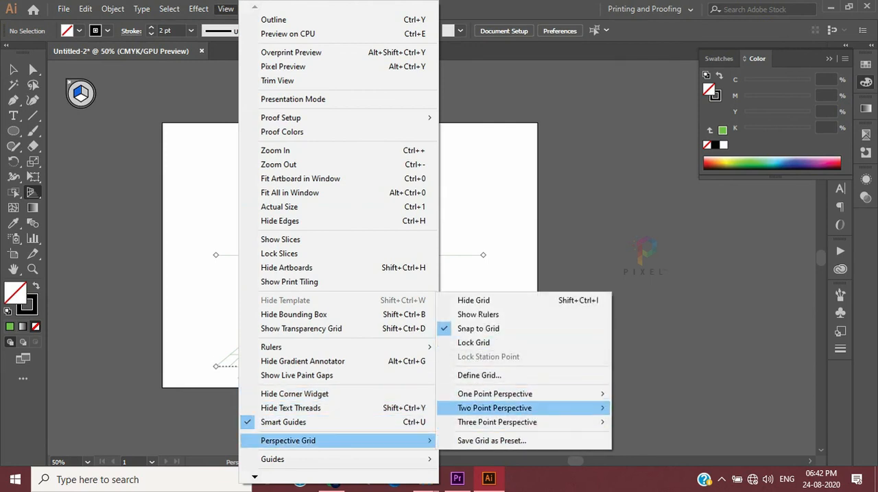
pyautogui.moveTo(494, 408)
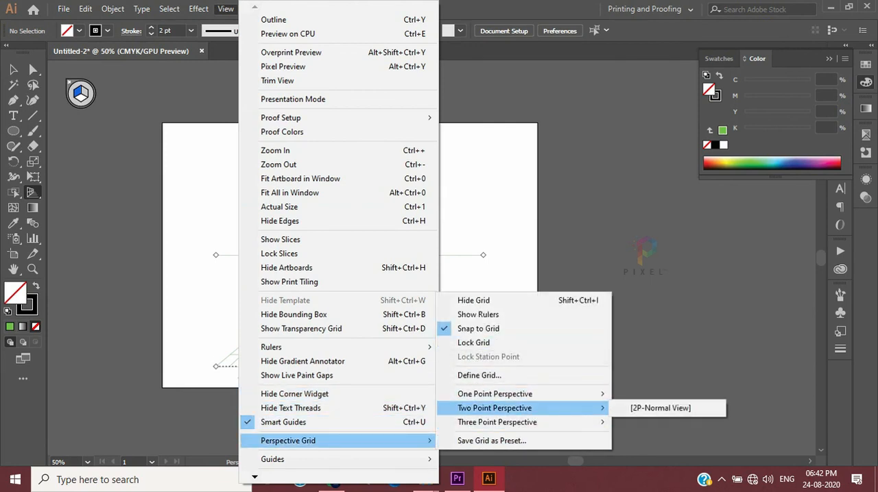
pyautogui.click(659, 408)
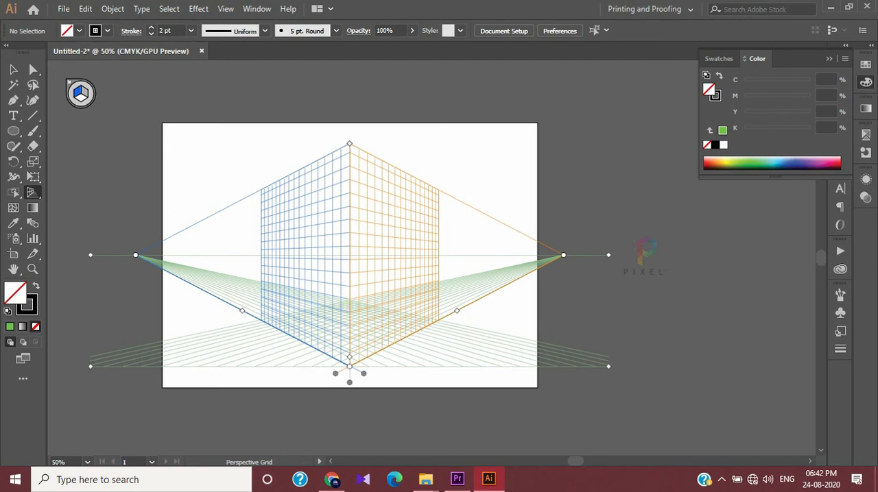
# Switch the perspective grid to the Three Point Perspective preset 3P-Normal View and inspect the full grid
pyautogui.click(226, 8)
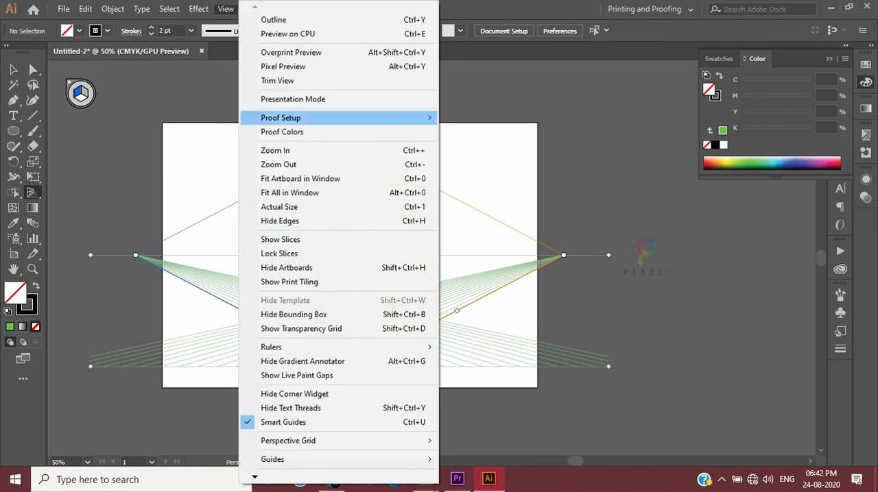
pyautogui.moveTo(343, 441)
pyautogui.moveTo(521, 422)
pyautogui.click(660, 422)
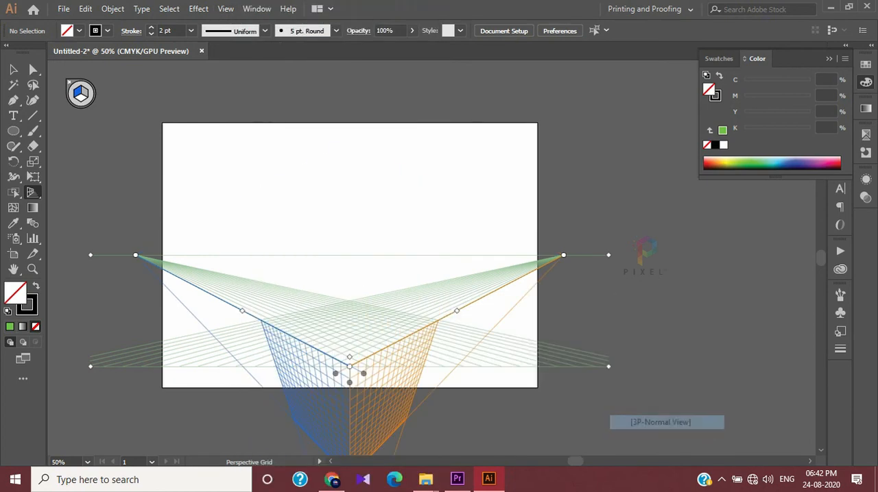
pyautogui.scroll(-5, 350, 274)
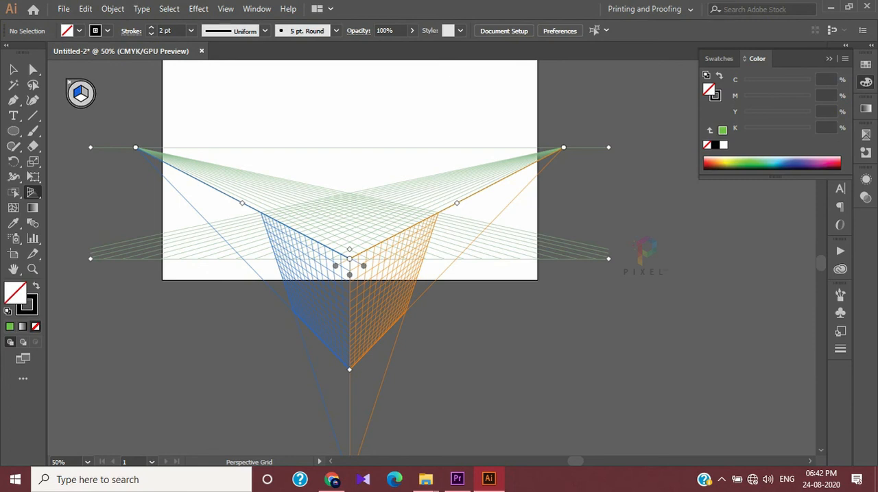
pyautogui.scroll(2, 349, 300)
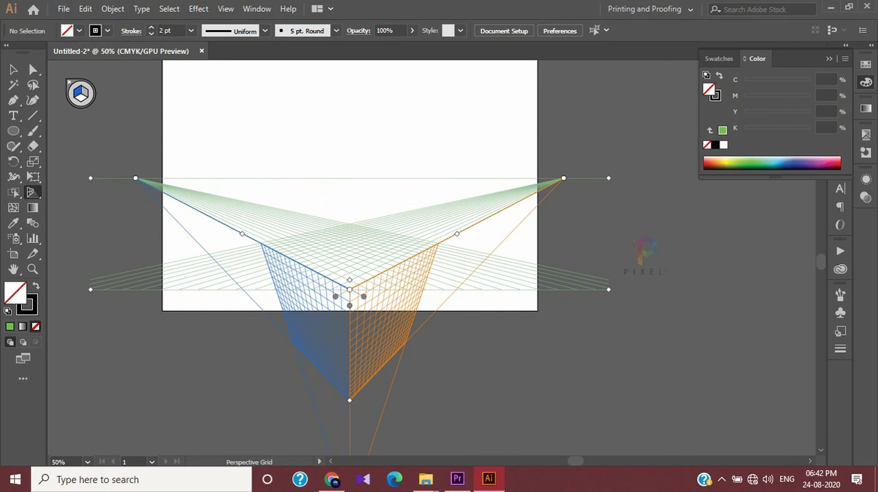
pyautogui.scroll(2, 350, 300)
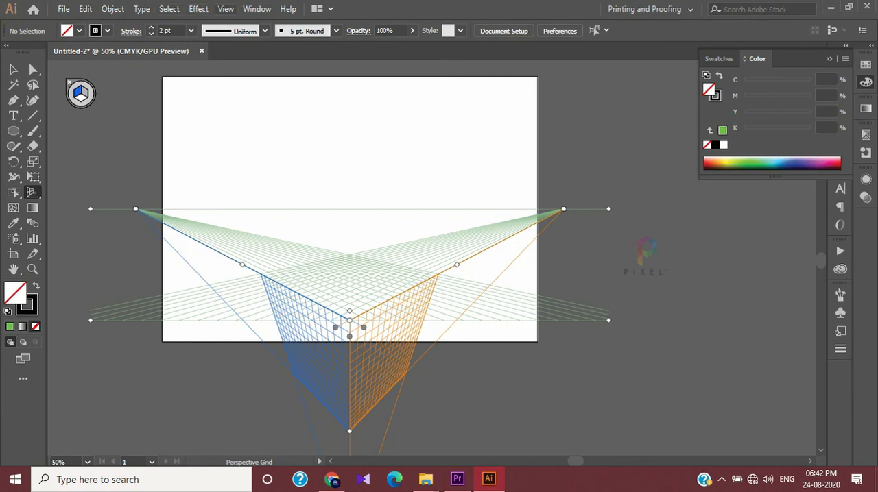
# Switch the perspective grid back to the Two Point Perspective preset 2P-Normal View
pyautogui.click(225, 9)
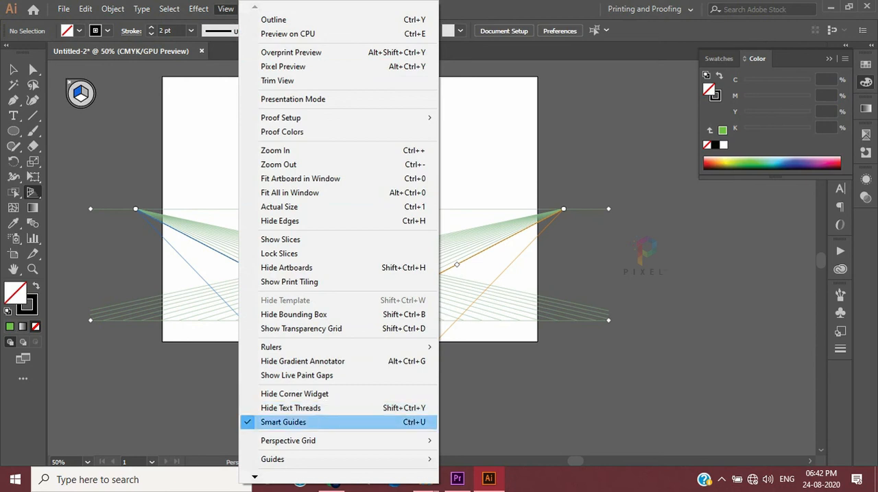
pyautogui.moveTo(288, 441)
pyautogui.moveTo(494, 408)
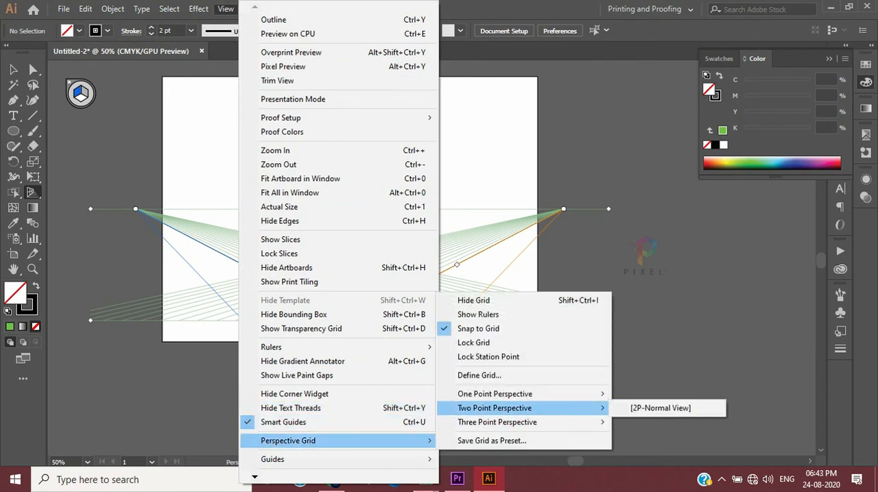
pyautogui.click(659, 408)
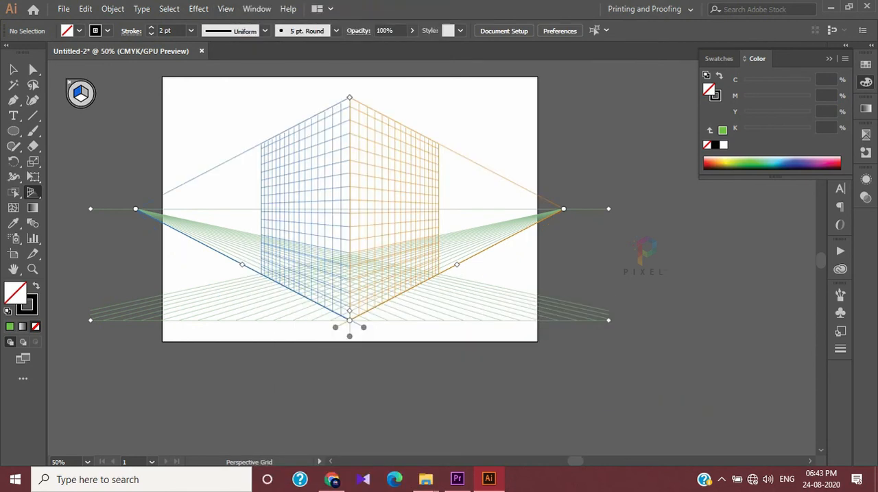
pyautogui.press('v')
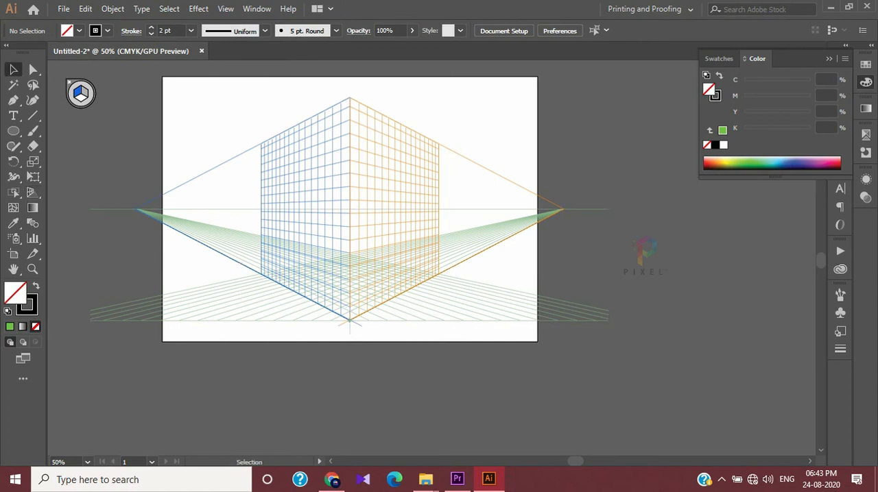
pyautogui.hotkey('ctrl', '=')
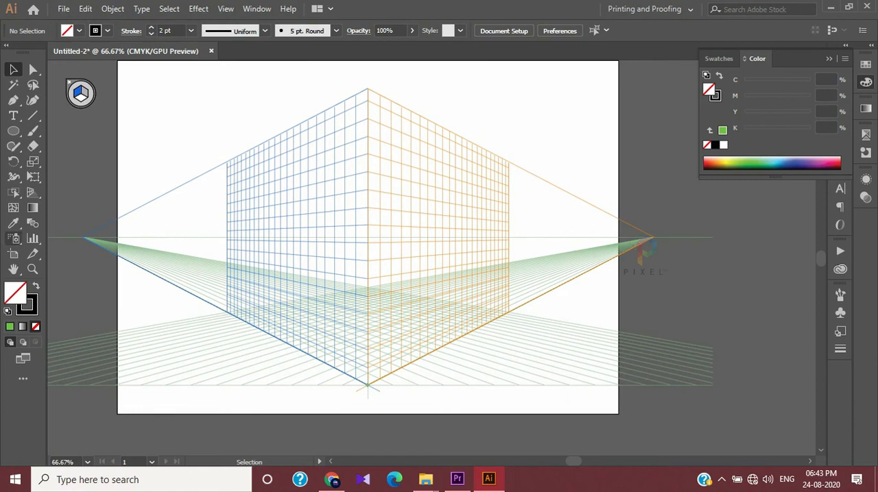
# Activate the Perspective Selection tool, hide the perspective grid and return to the Selection tool
pyautogui.click(32, 193)
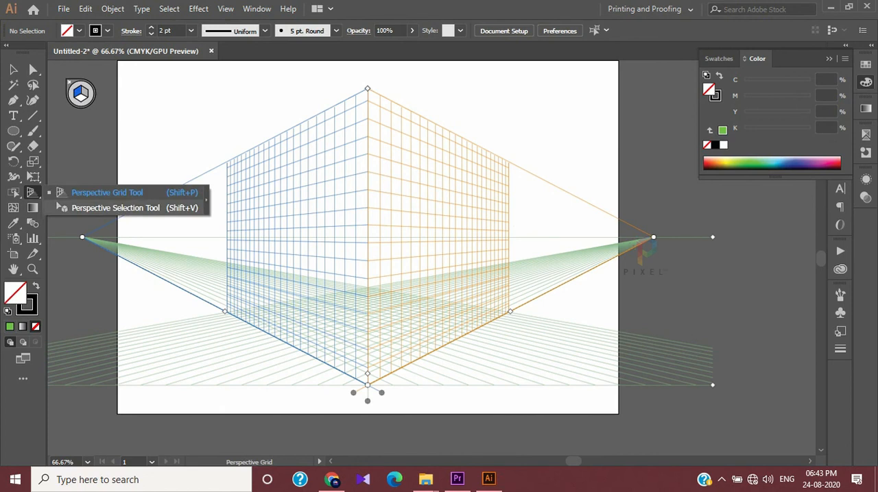
pyautogui.click(115, 208)
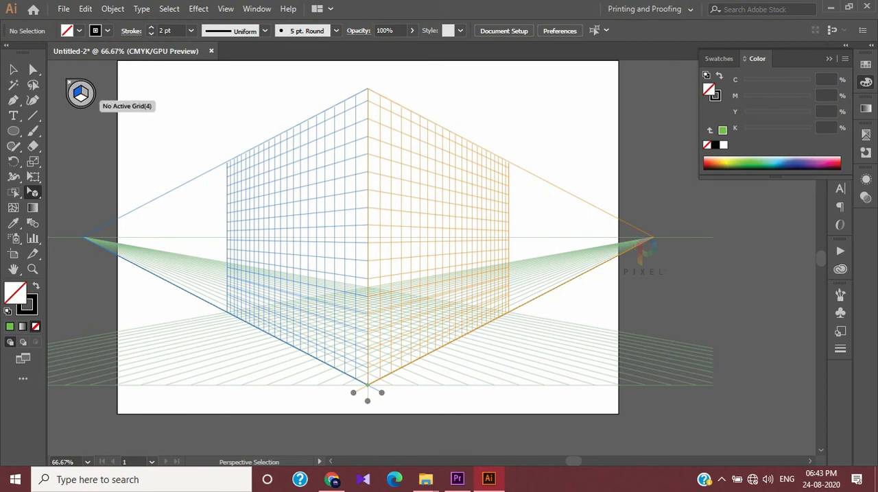
pyautogui.click(69, 82)
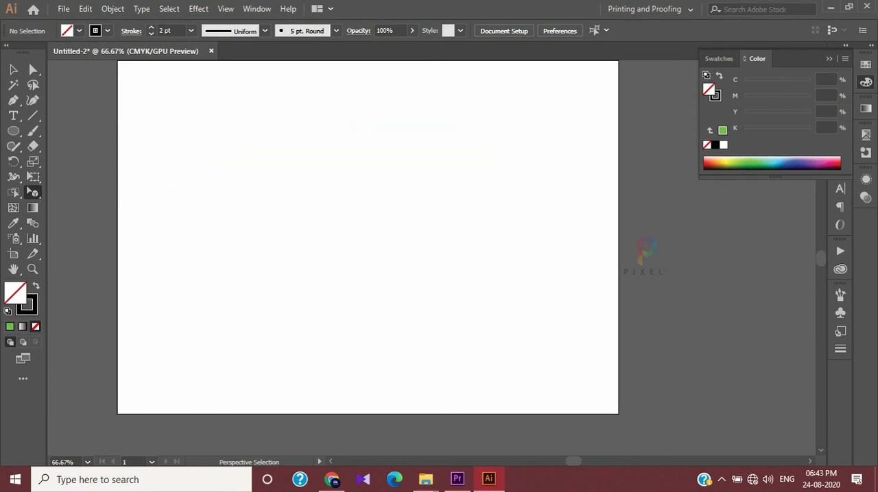
pyautogui.scroll(-2, 153, 278)
pyautogui.scroll(2, 153, 278)
pyautogui.scroll(1, 153, 278)
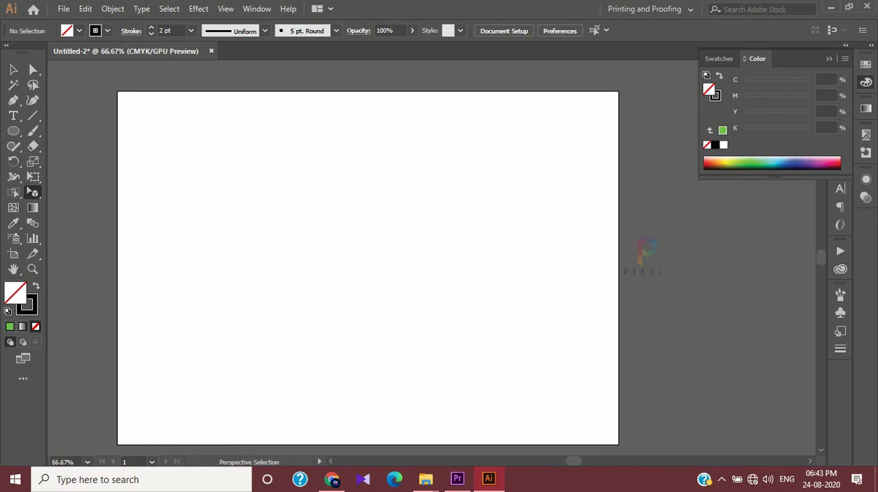
pyautogui.scroll(-1, 367, 260)
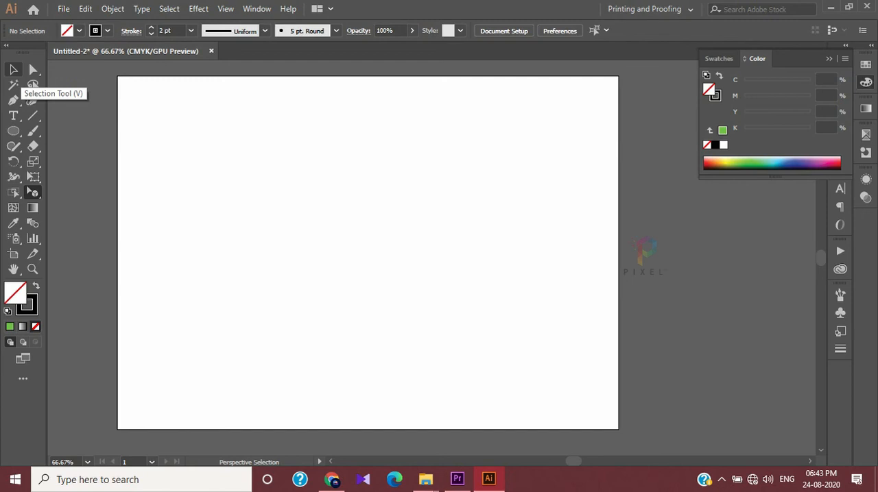
pyautogui.moveTo(32, 192); pyautogui.dragTo(61, 207)
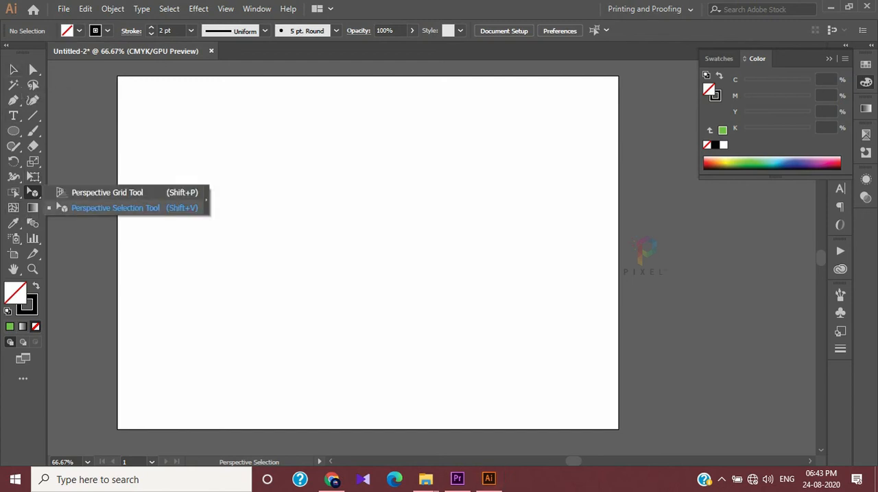
pyautogui.press('v')
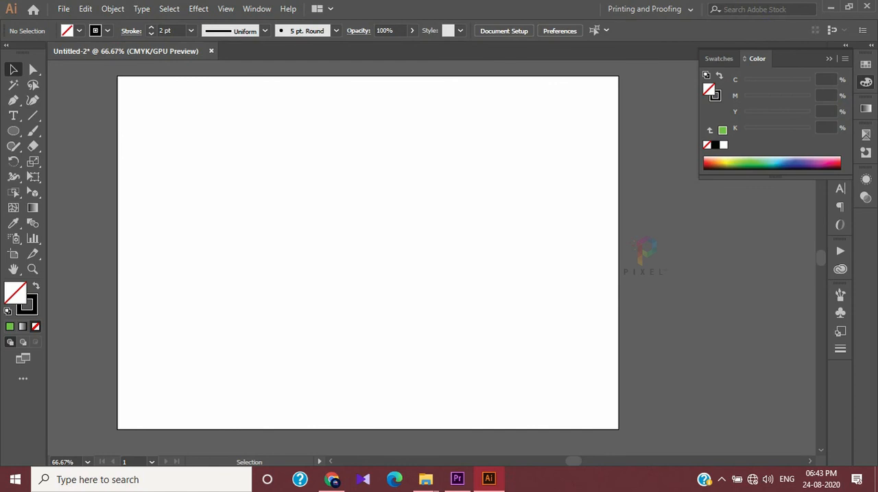
# Draw a small square near the artboard's upper-left corner and swap its fill and stroke to make it solid black
pyautogui.moveTo(13, 131); pyautogui.dragTo(13, 130)
pyautogui.click(77, 131)
pyautogui.moveTo(137, 97); pyautogui.dragTo(189, 148)
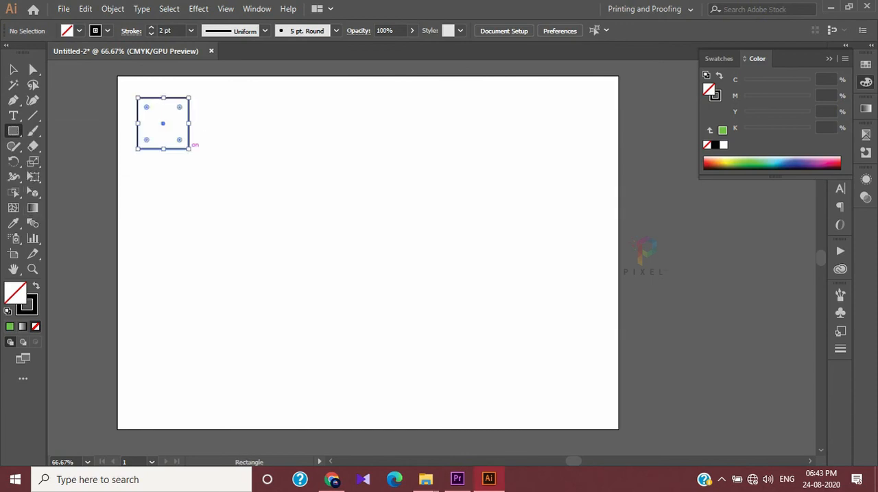
pyautogui.hotkey('shift', 'x')
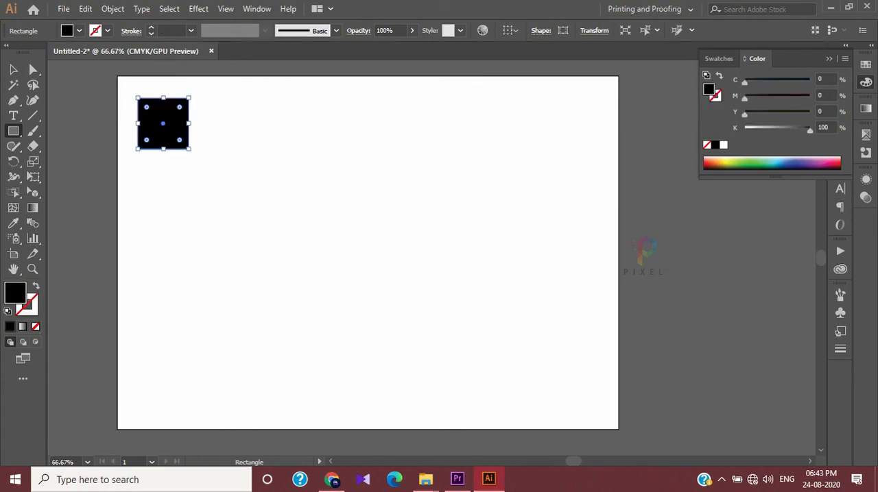
pyautogui.press('v')
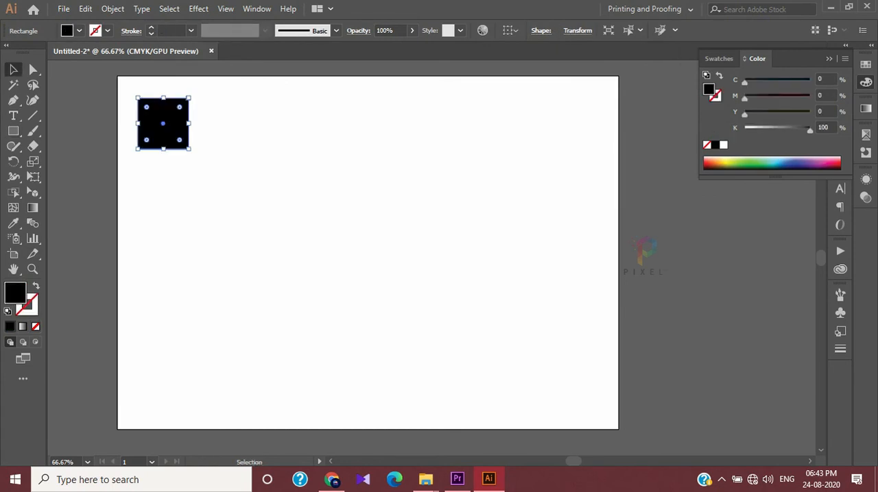
# Duplicate the black square edge to edge horizontally and repeat the copy to form a row of eight squares
pyautogui.moveTo(162, 123); pyautogui.dragTo(213, 123)
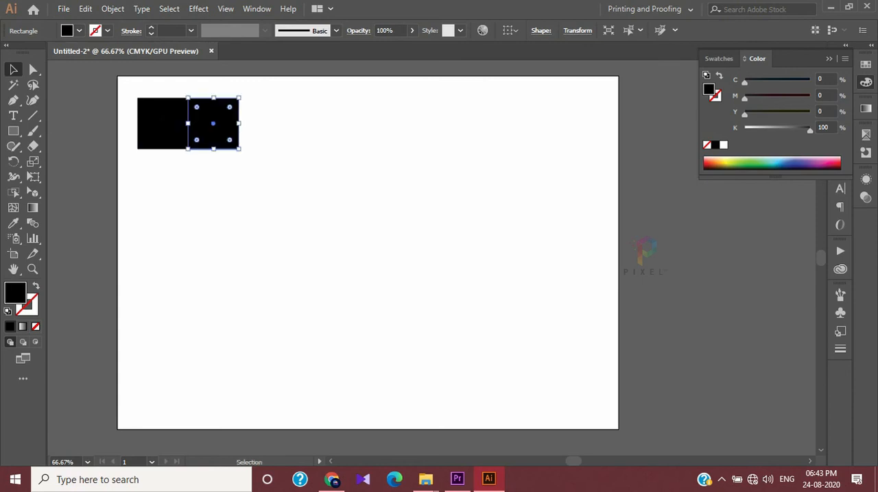
pyautogui.hotkey('ctrl', 'd')
pyautogui.hotkey('ctrl', 'd')
pyautogui.hotkey('ctrl', 'd')
pyautogui.hotkey('ctrl', 'd')
pyautogui.hotkey('ctrl', 'd')
pyautogui.hotkey('ctrl', 'd')
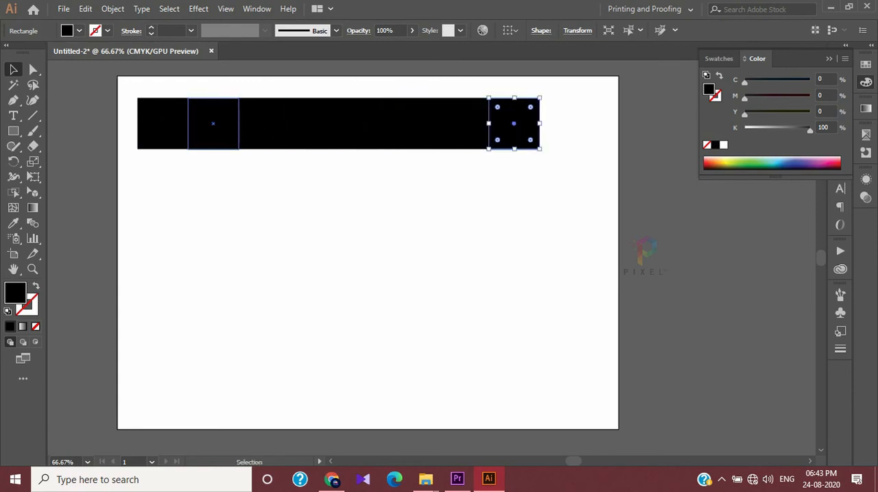
# Delete the second, fourth and sixth squares of the row to leave square-wide gaps
pyautogui.click(213, 123)
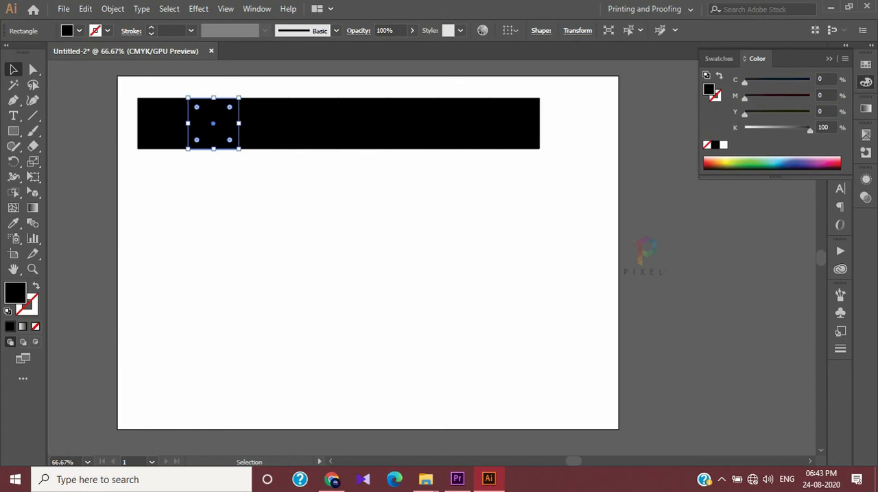
pyautogui.press('Delete')
pyautogui.click(313, 130)
pyautogui.press('Delete')
pyautogui.click(412, 133)
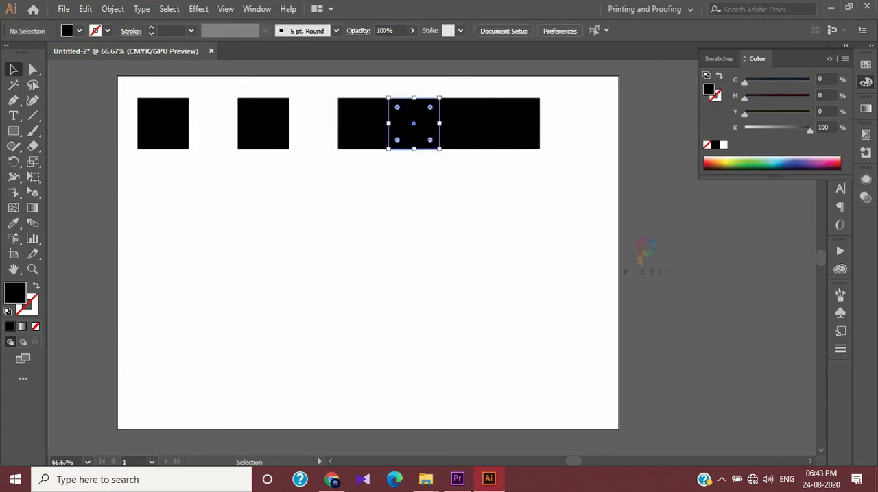
pyautogui.press('Delete')
# Move the last square outward by one square width so the row has five evenly spaced squares
pyautogui.click(513, 131)
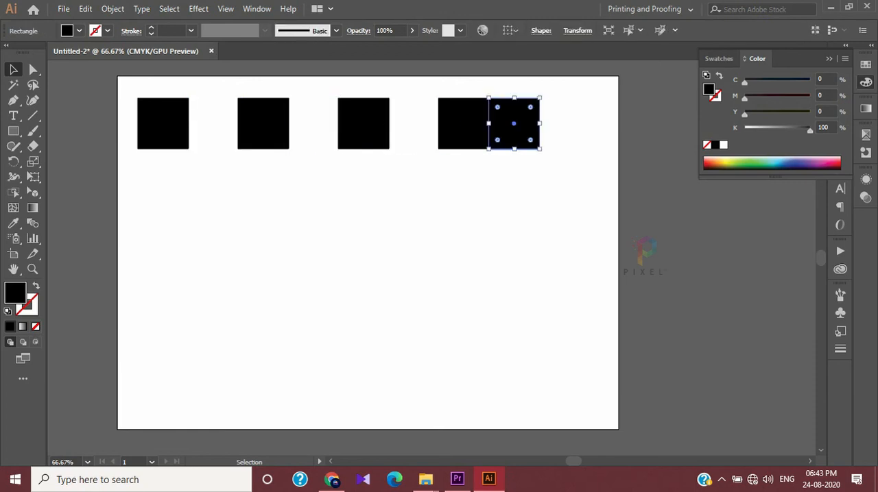
pyautogui.moveTo(513, 126); pyautogui.dragTo(569, 164)
pyautogui.hotkey('ctrl', 'shift', 'a')
pyautogui.press('Delete')
pyautogui.moveTo(564, 121); pyautogui.dragTo(563, 124)
pyautogui.hotkey('ctrl', 'shift', 'a')
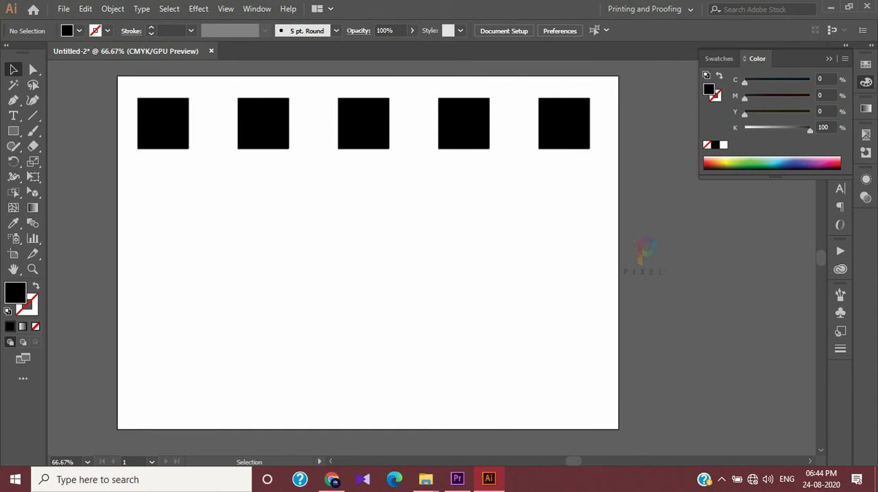
pyautogui.moveTo(563, 123); pyautogui.dragTo(563, 123)
pyautogui.hotkey('ctrl', 'shift', 'a')
pyautogui.moveTo(564, 124); pyautogui.dragTo(564, 123)
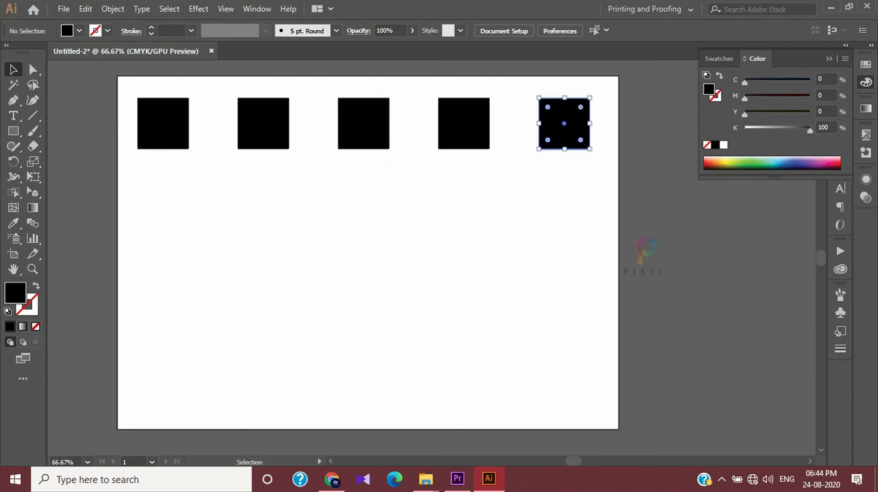
pyautogui.hotkey('ctrl', 'shift', 'a')
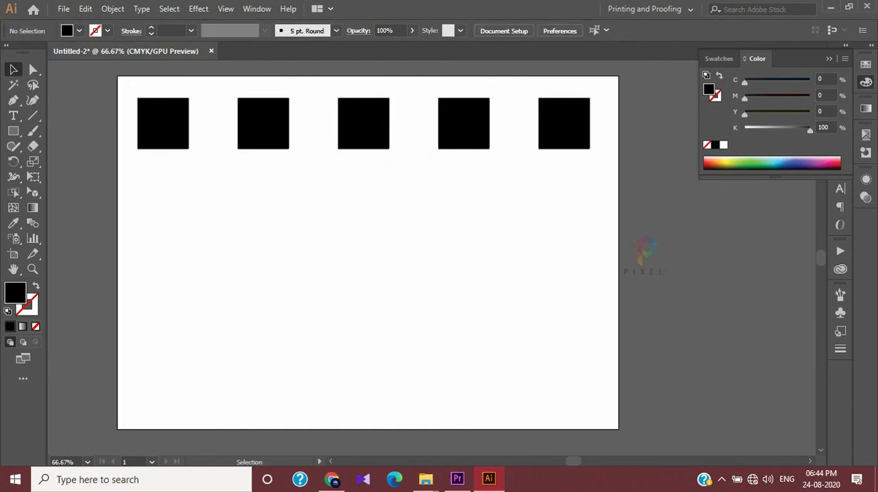
pyautogui.moveTo(564, 123); pyautogui.dragTo(564, 123)
pyautogui.hotkey('ctrl', 'shift', 'a')
pyautogui.moveTo(564, 124); pyautogui.dragTo(563, 124)
pyautogui.moveTo(564, 124); pyautogui.dragTo(564, 124)
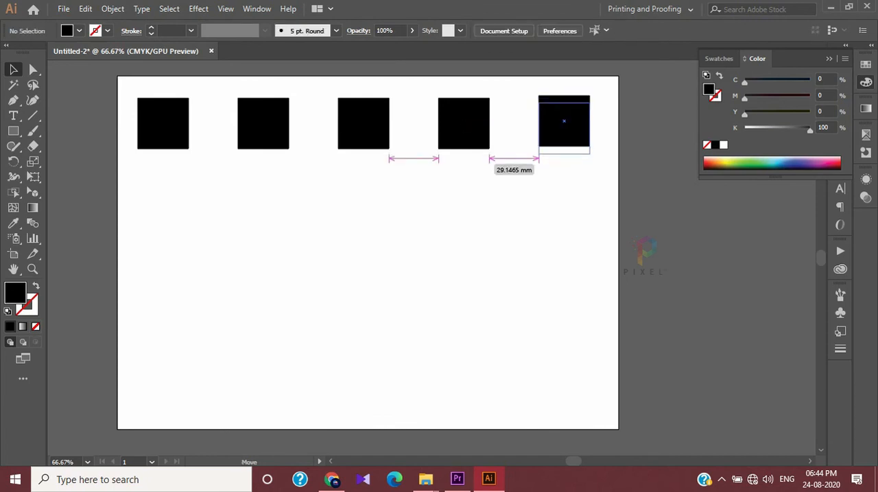
pyautogui.hotkey('ctrl', 'shift', 'a')
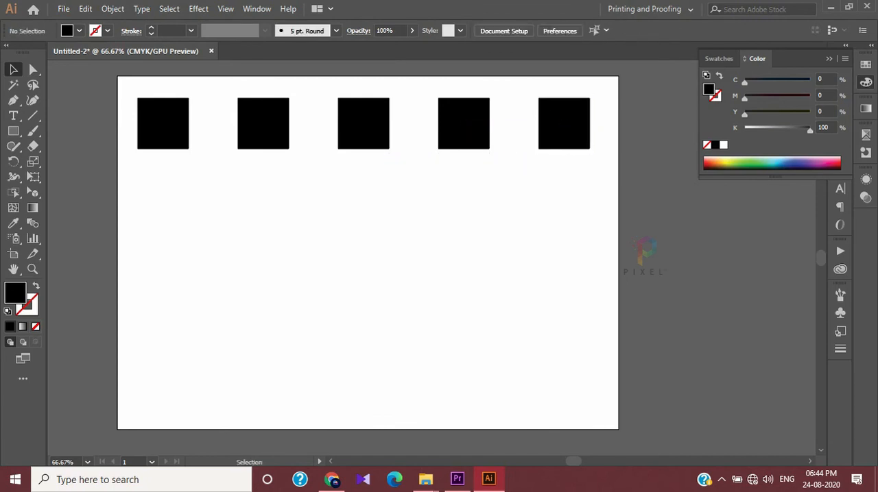